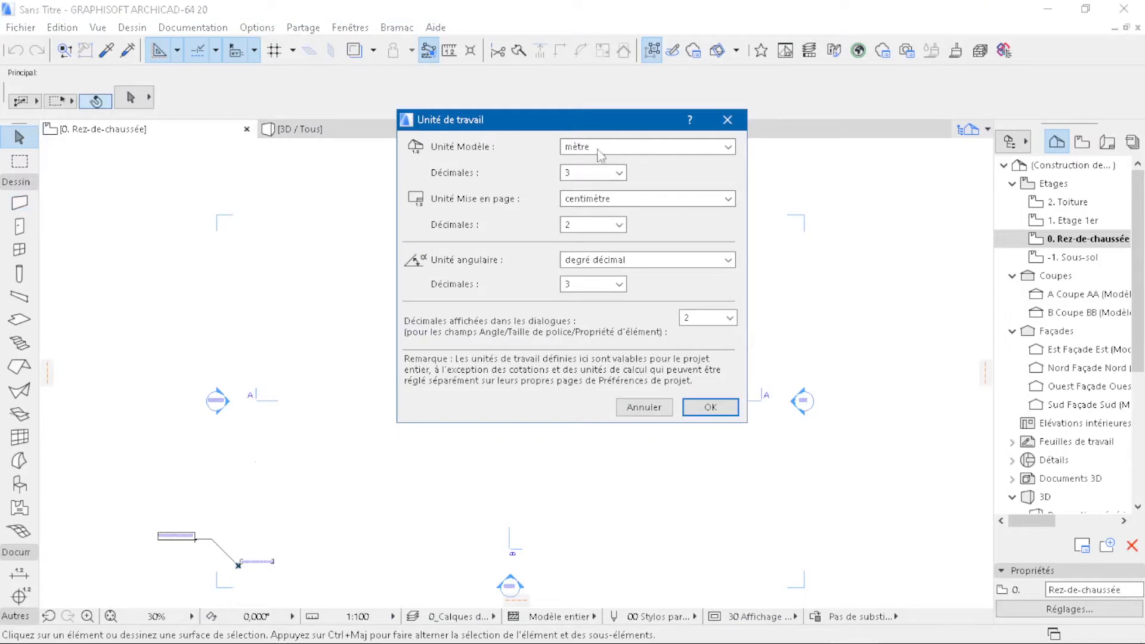
# Set the project's model working unit to centimetres
pyautogui.click(728, 147)
pyautogui.click(644, 172)
pyautogui.click(710, 408)
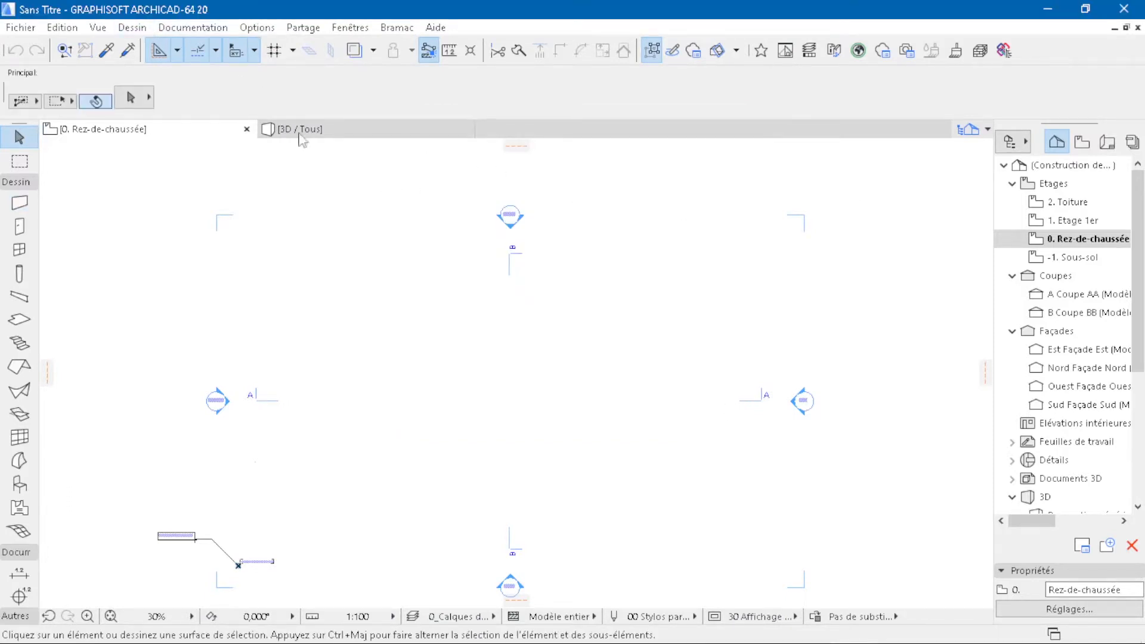
# Delete the storeys Sous-sol and Etage 1er in the storey settings
pyautogui.click(132, 28)
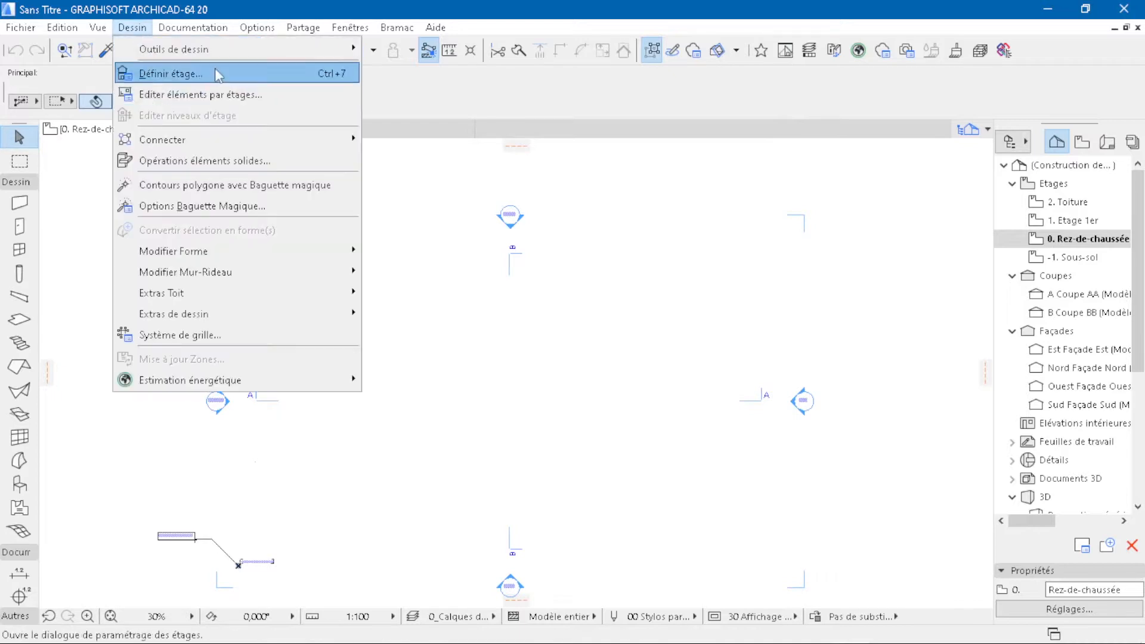
pyautogui.click(166, 74)
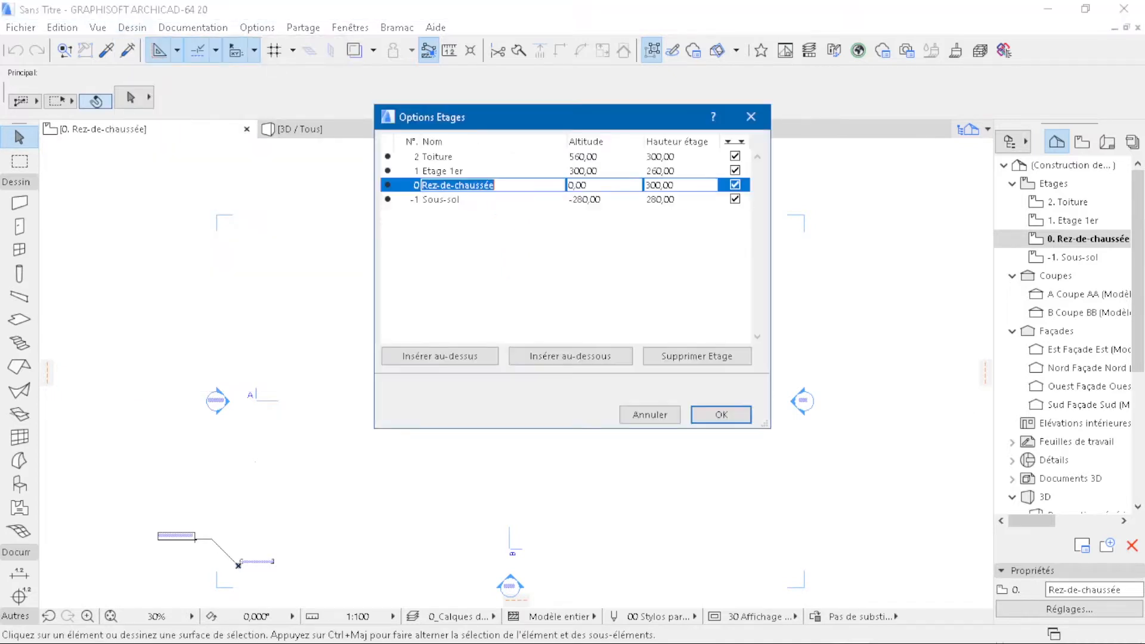
pyautogui.click(693, 201)
pyautogui.click(718, 356)
pyautogui.click(699, 171)
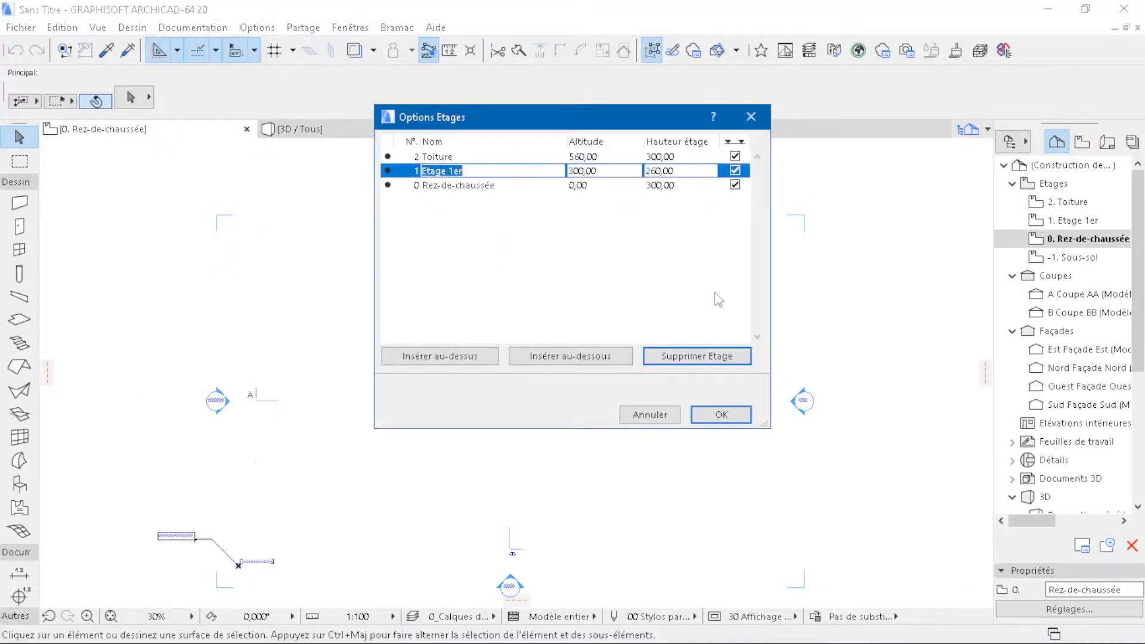
pyautogui.click(720, 357)
# Set the storey height of Rez-de-chaussée to 320 cm and apply the storey settings
pyautogui.click(689, 172)
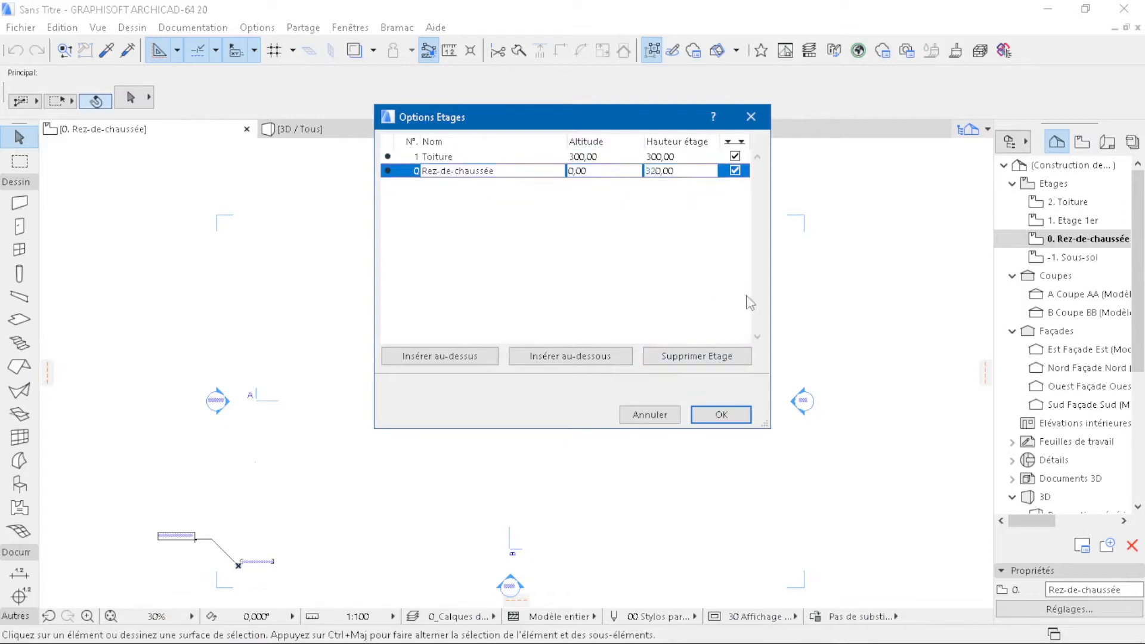
pyautogui.click(722, 416)
pyautogui.click(794, 293)
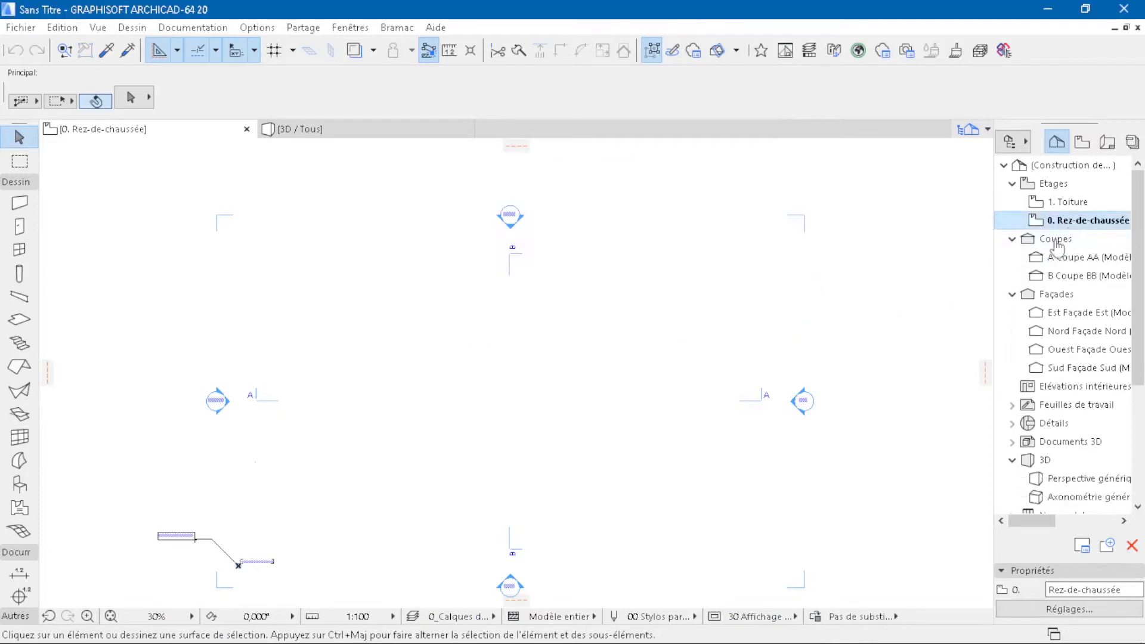
# In the Wall tool's default settings, make the wall top unlinked (Non lié), with height 320 and base offset 0
pyautogui.moveTo(738, 417); pyautogui.dragTo(773, 358, button='middle')
pyautogui.scroll(2, 565, 297)
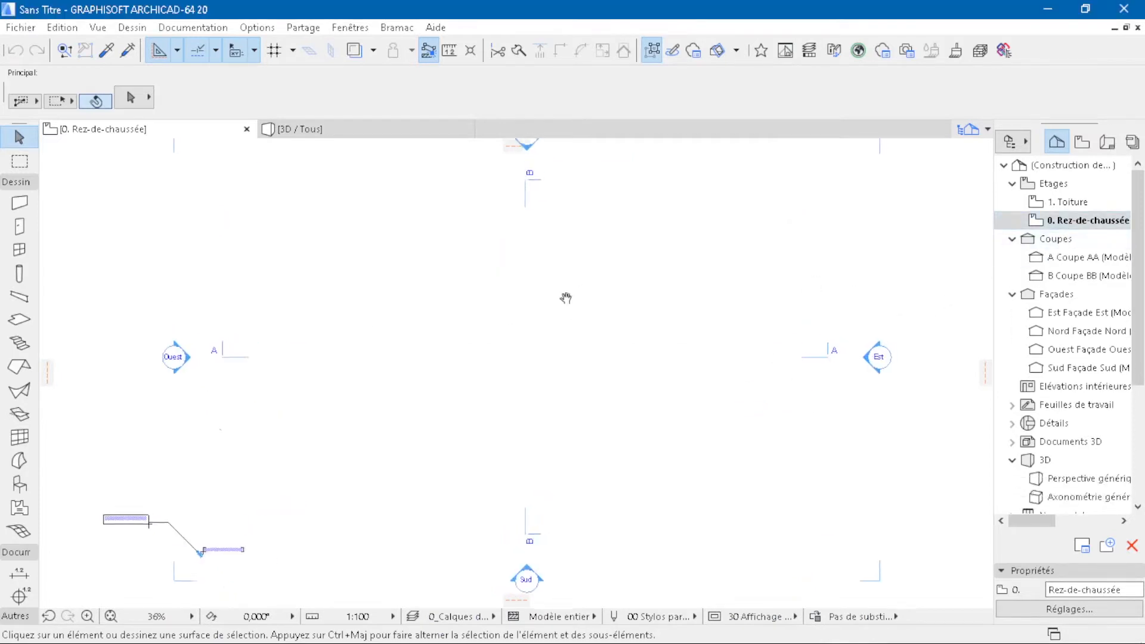
pyautogui.click(18, 203)
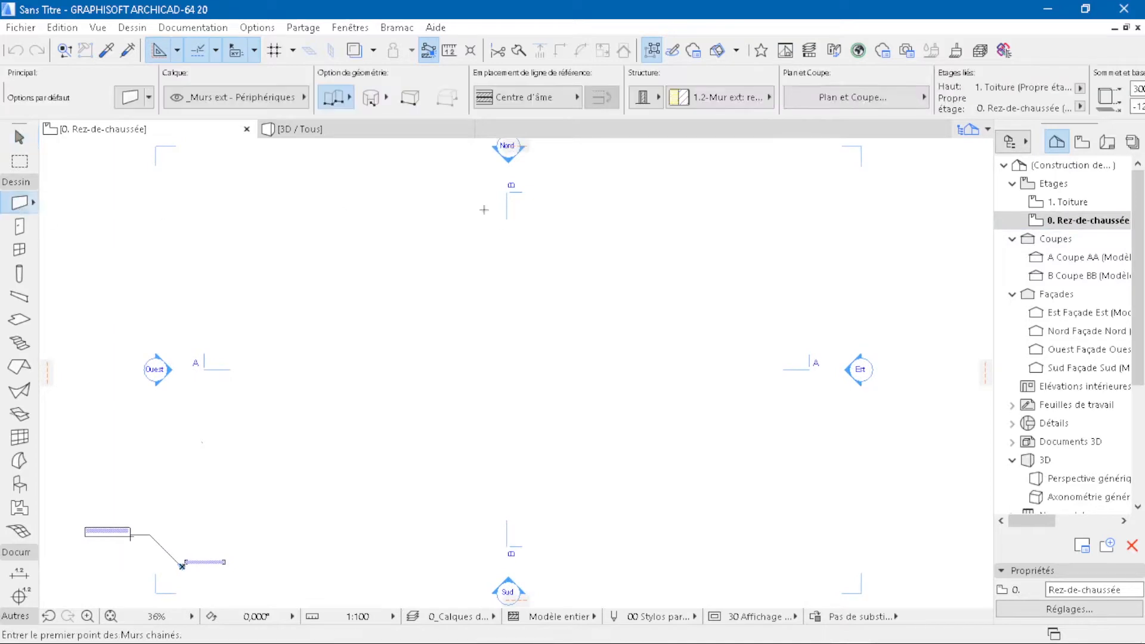
pyautogui.hotkey('ctrl', 't')
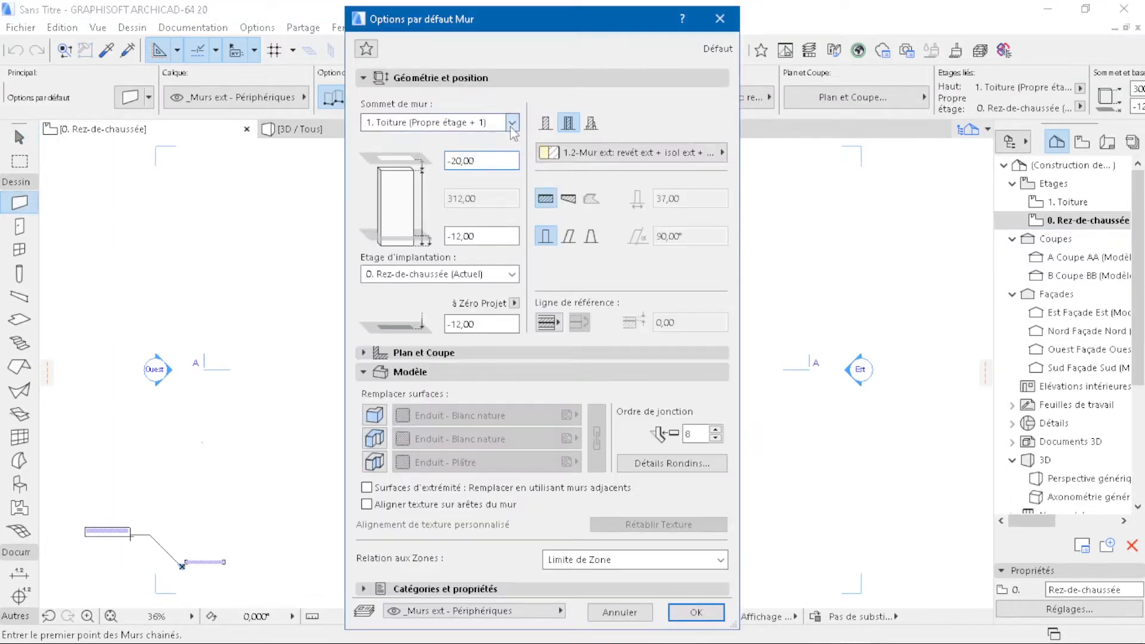
pyautogui.click(511, 123)
pyautogui.click(486, 163)
pyautogui.moveTo(496, 198); pyautogui.dragTo(435, 215)
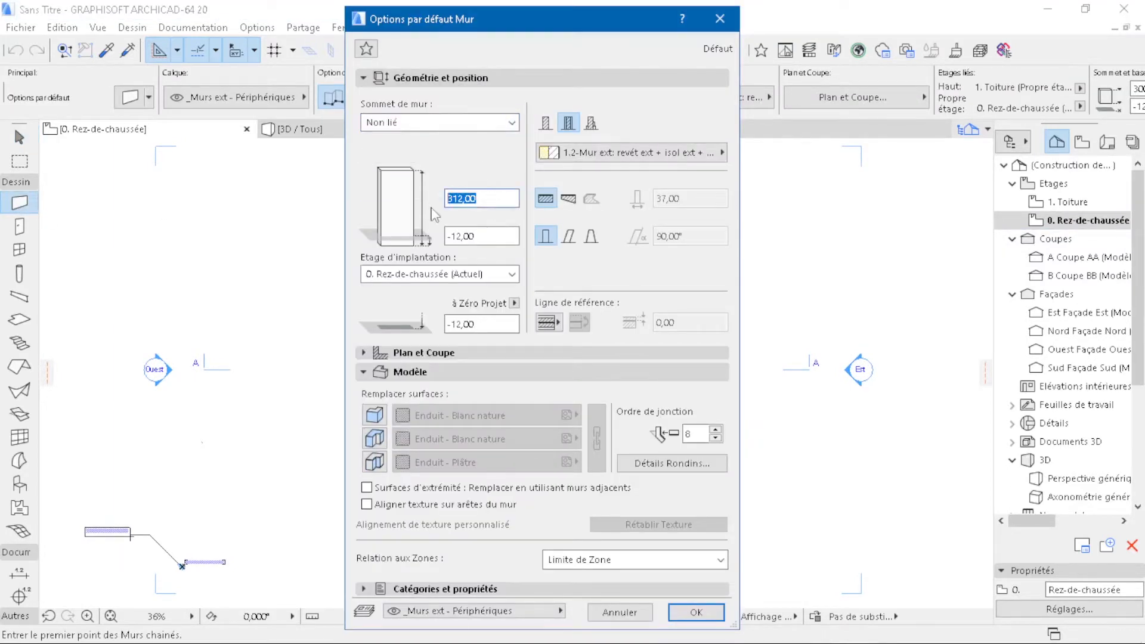
pyautogui.click(476, 235)
# Give the default wall a basic structure made of Brique - Silico-calcaire ou BKS
pyautogui.click(545, 123)
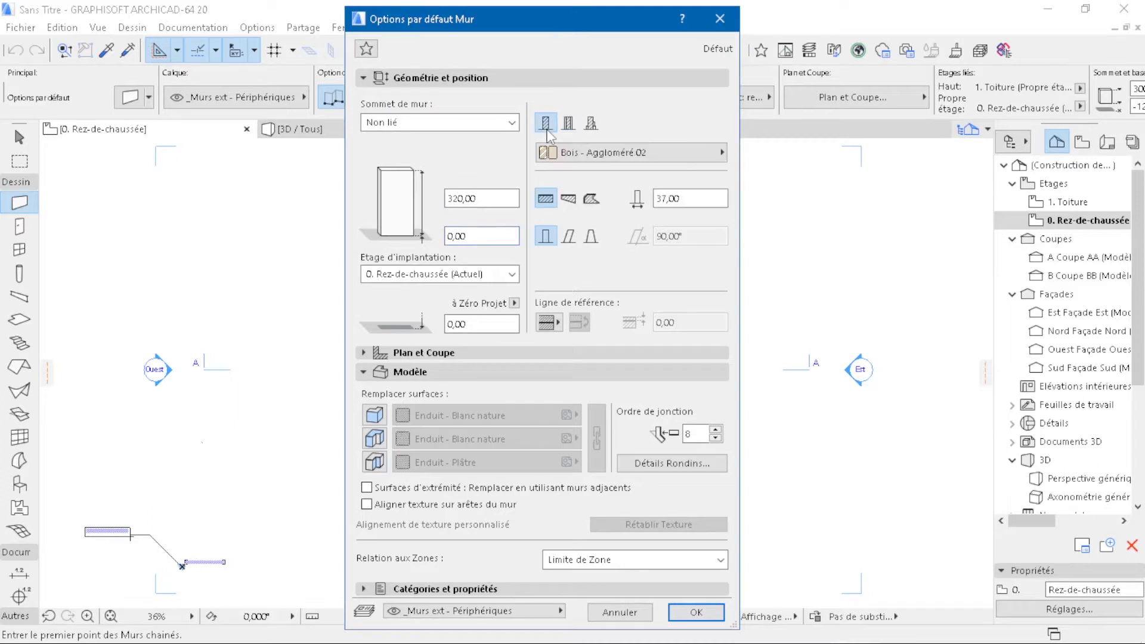
pyautogui.click(626, 152)
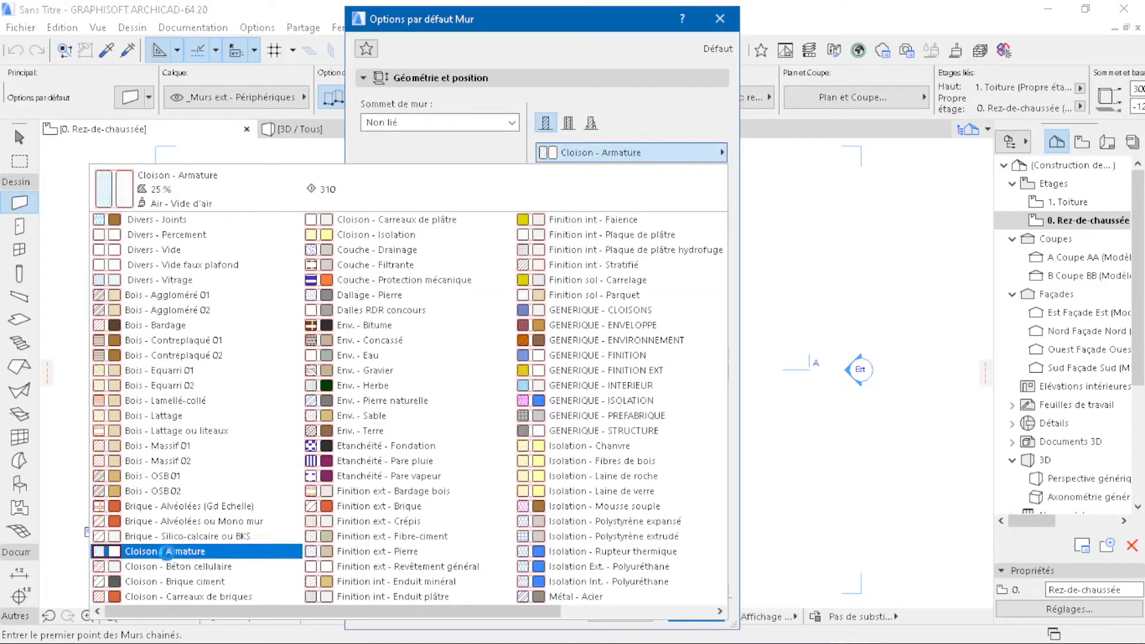
pyautogui.click(176, 536)
# Override all three default wall surfaces with Peinture - Bleu pâle, link them together and apply the wall settings
pyautogui.click(374, 416)
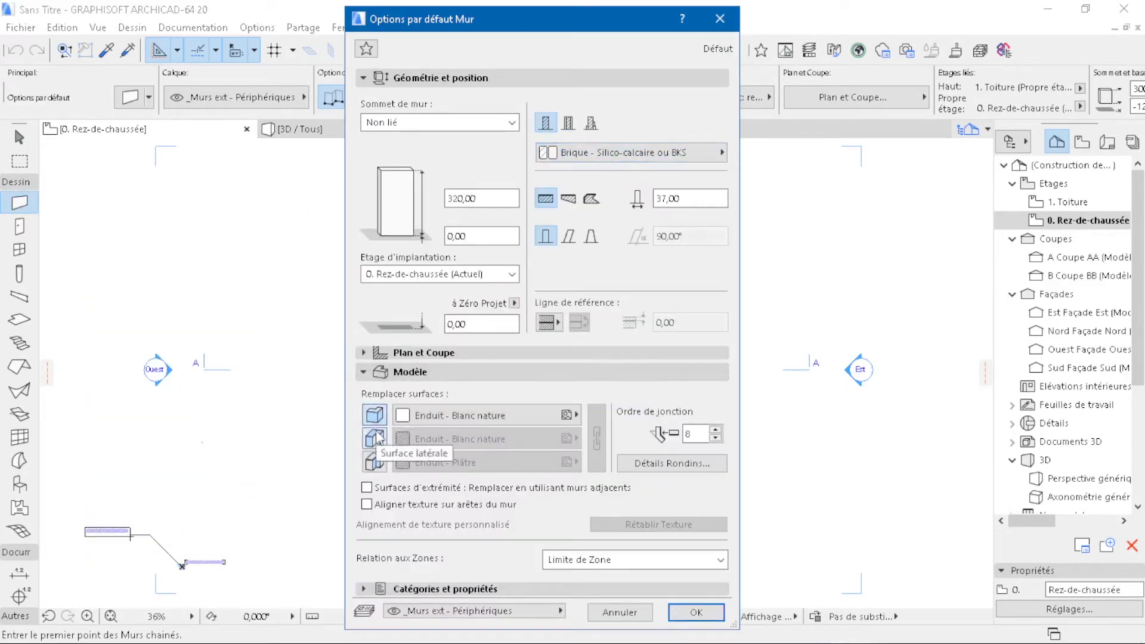
pyautogui.click(374, 440)
pyautogui.click(374, 463)
pyautogui.click(478, 415)
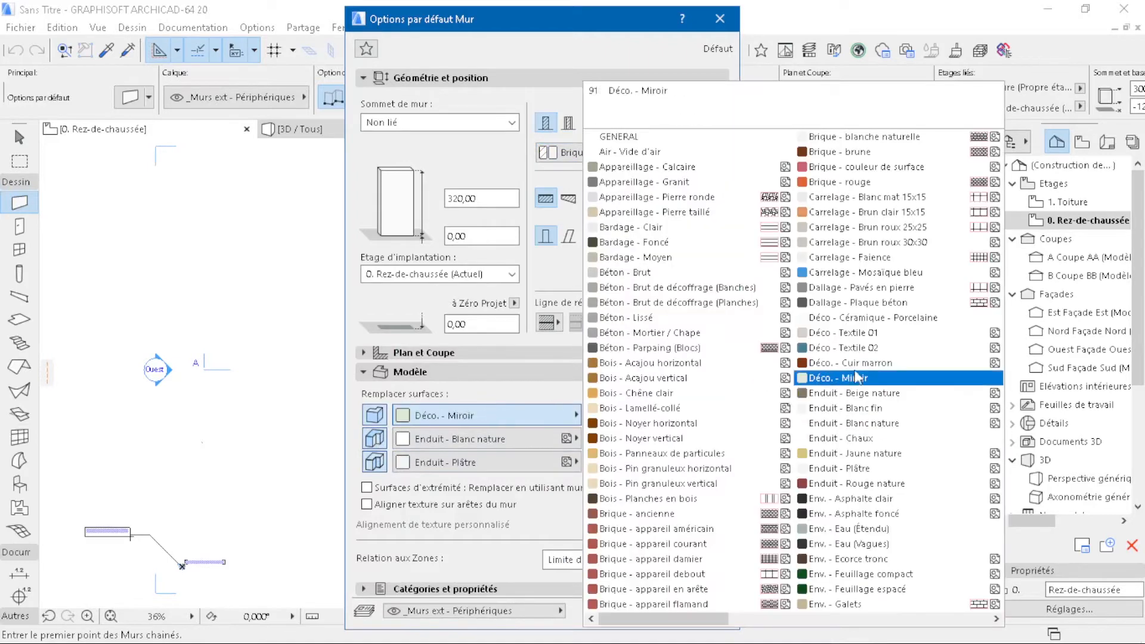
pyautogui.scroll(-2, 853, 358)
pyautogui.click(882, 228)
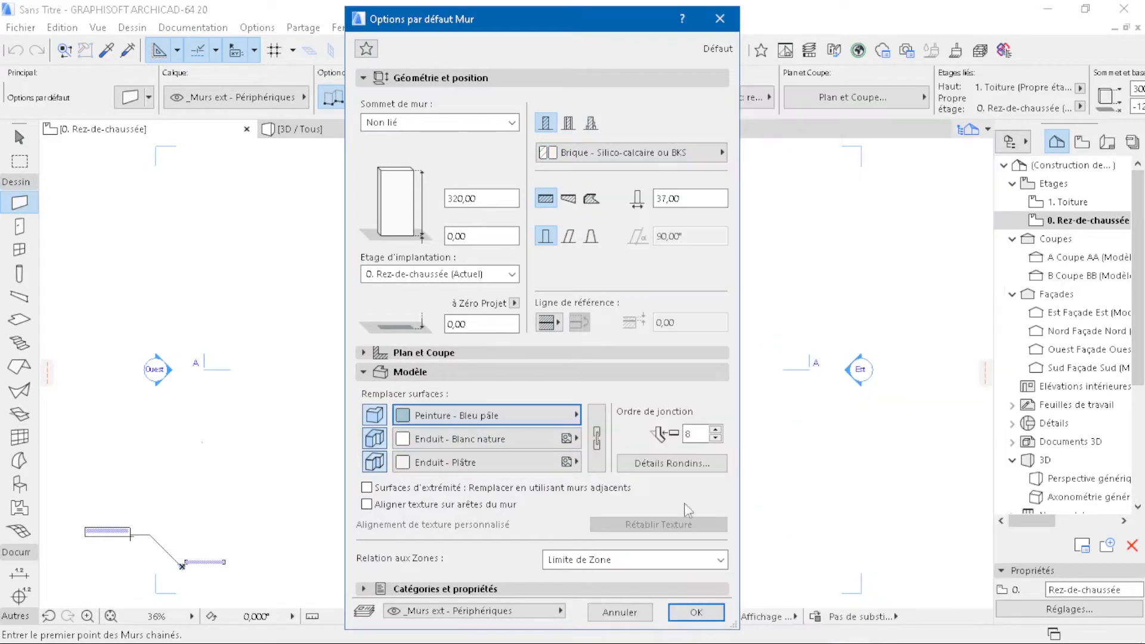
pyautogui.click(597, 438)
pyautogui.click(697, 613)
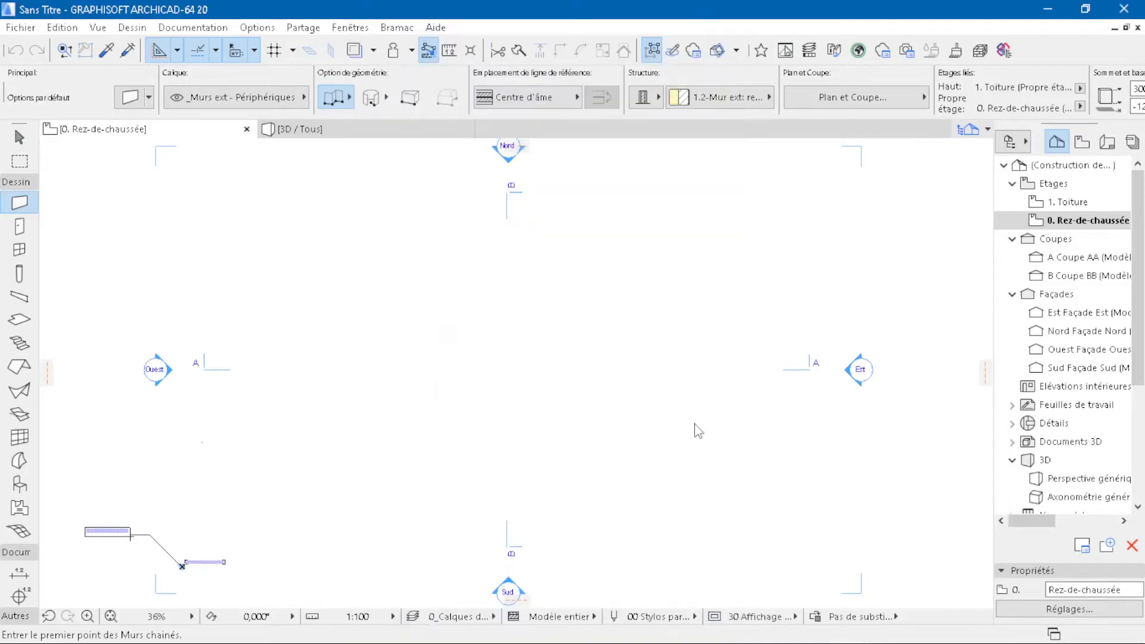
# Draw a U-shaped chain of three walls open toward the south, about 7 m wide, between the section and elevation markers
pyautogui.scroll(2, 509, 312)
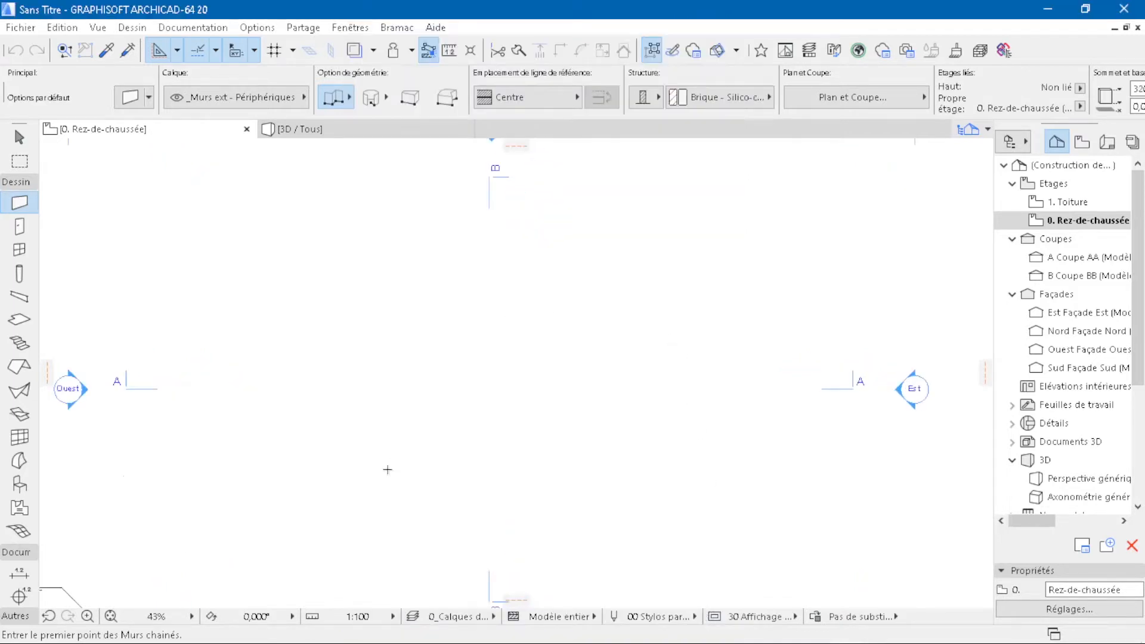
pyautogui.click(387, 469)
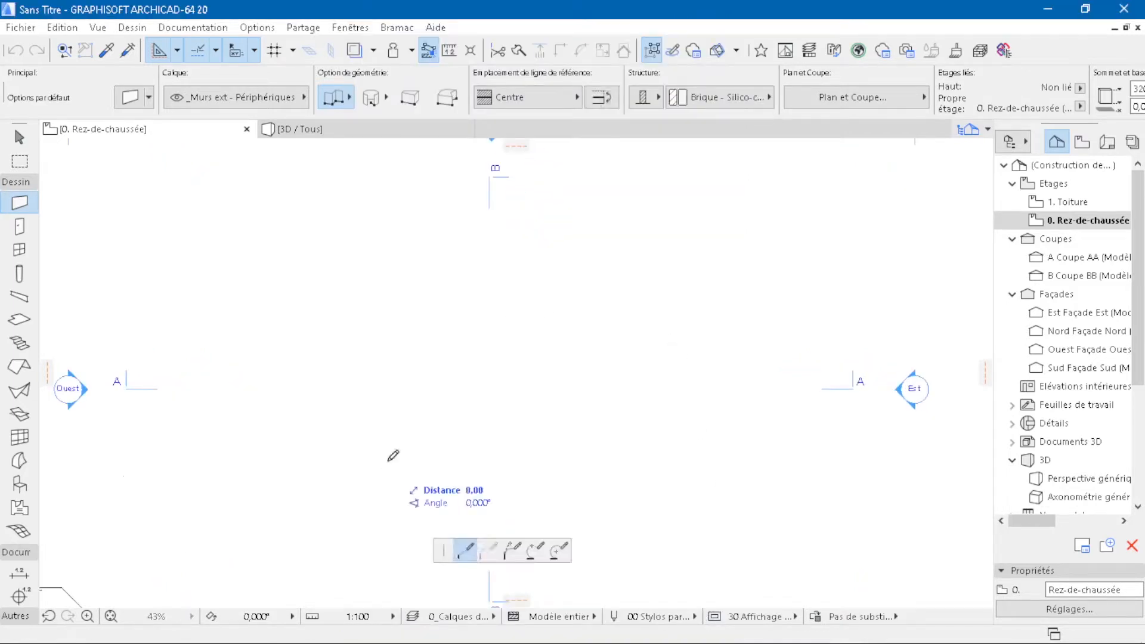
pyautogui.doubleClick(392, 361)
pyautogui.click(389, 363)
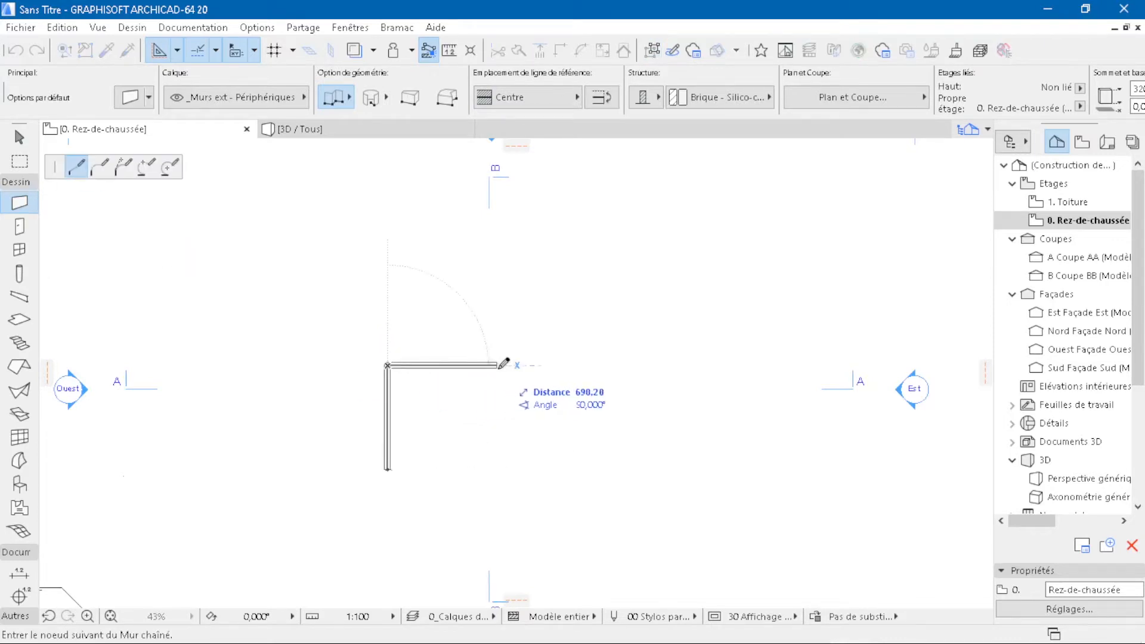
pyautogui.click(501, 365)
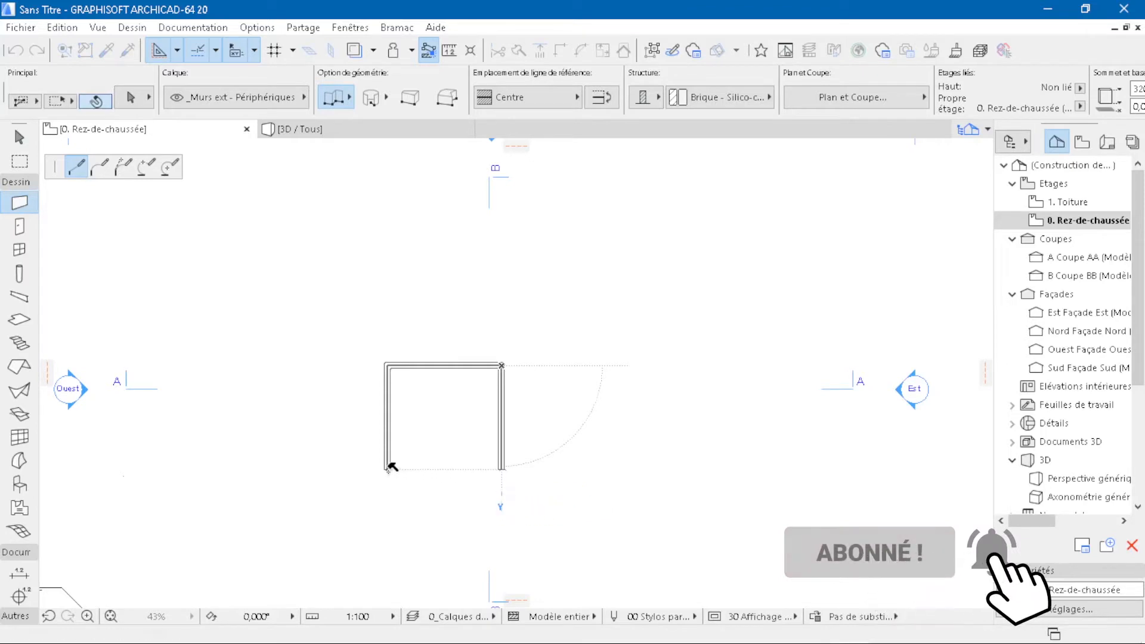
pyautogui.click(504, 465)
pyautogui.click(504, 465)
pyautogui.scroll(5, 458, 453)
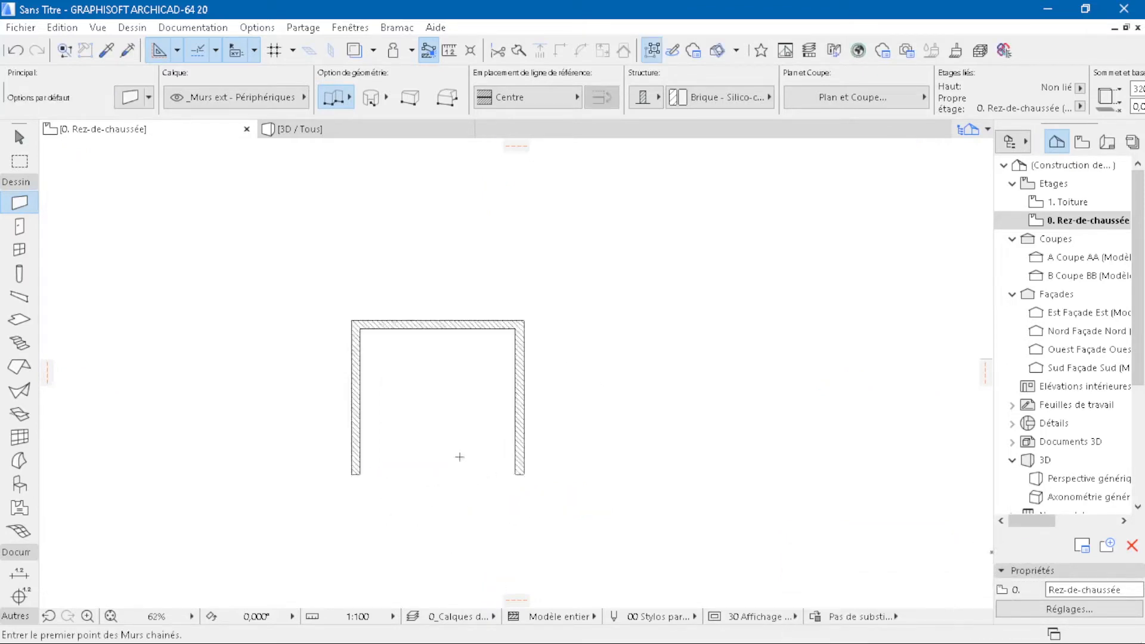
pyautogui.press('Escape')
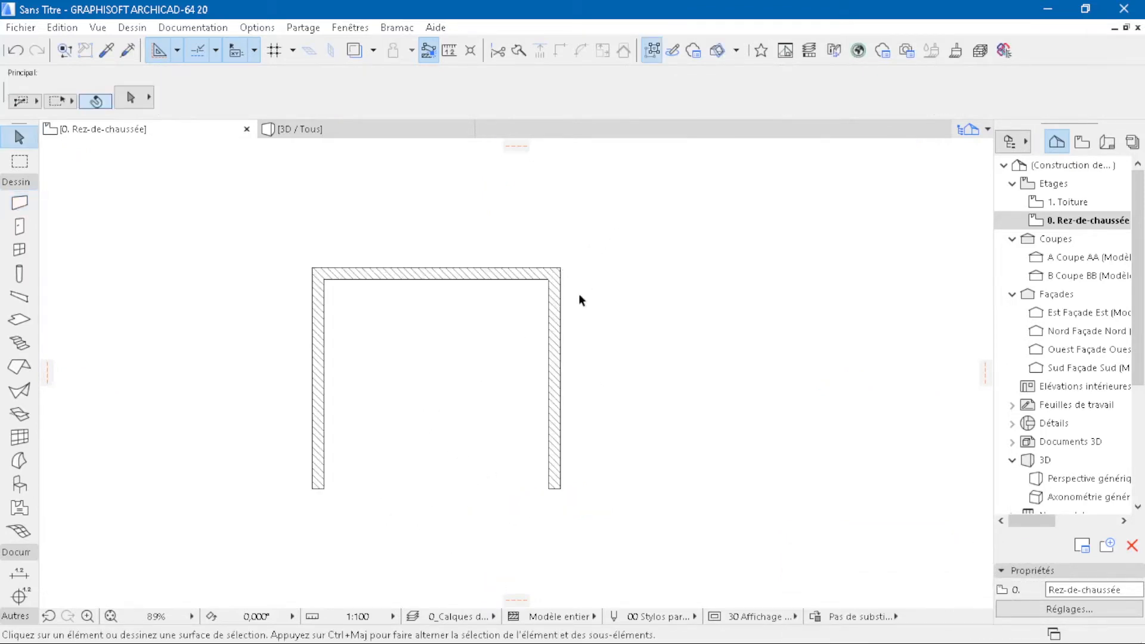
# Select all three walls, reduce their thickness and clear the selection
pyautogui.click(558, 333)
pyautogui.keyDown('shift'); pyautogui.click(532, 272); pyautogui.keyUp('shift')
pyautogui.keyDown('shift'); pyautogui.click(322, 353); pyautogui.keyUp('shift')
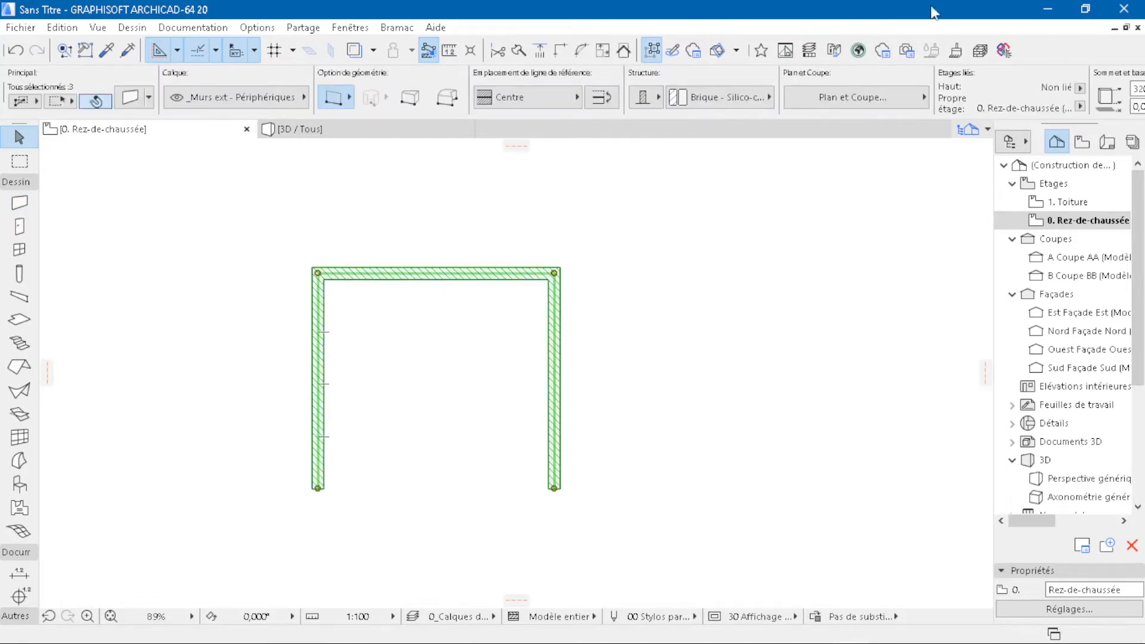
pyautogui.scroll(-3, 1019, 103)
pyautogui.scroll(-3, 1014, 105)
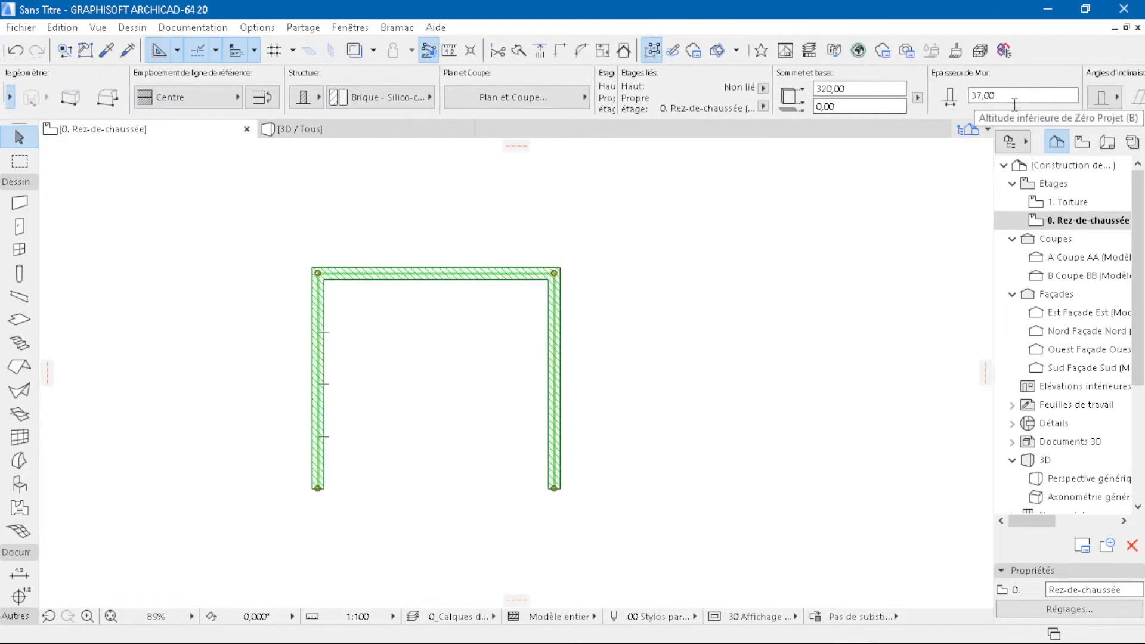
pyautogui.scroll(-2, 1014, 105)
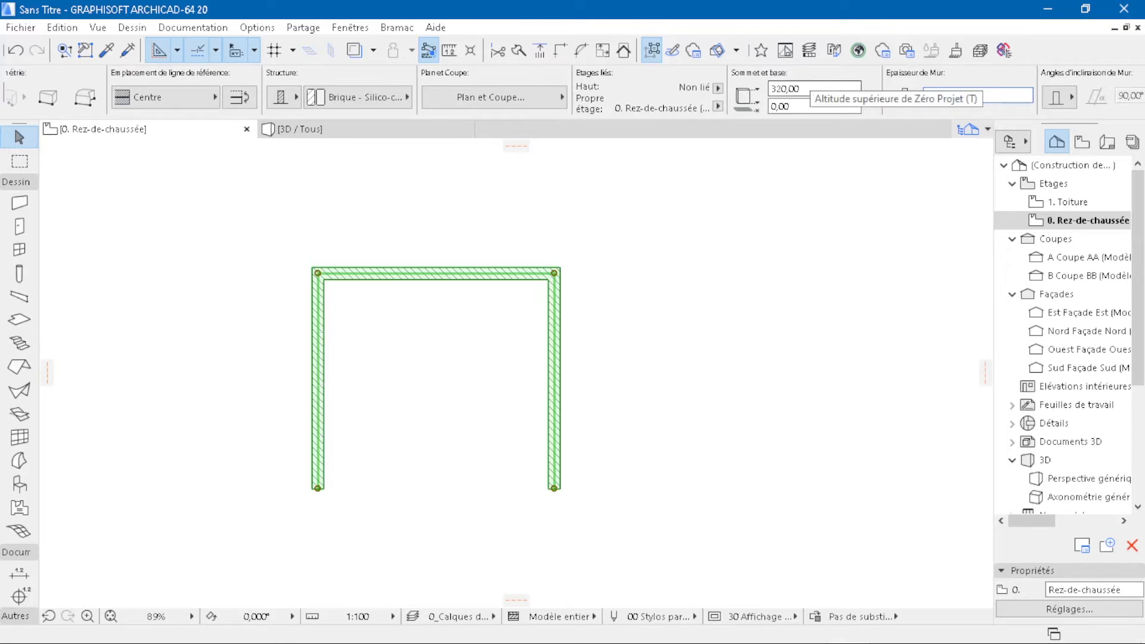
pyautogui.click(723, 323)
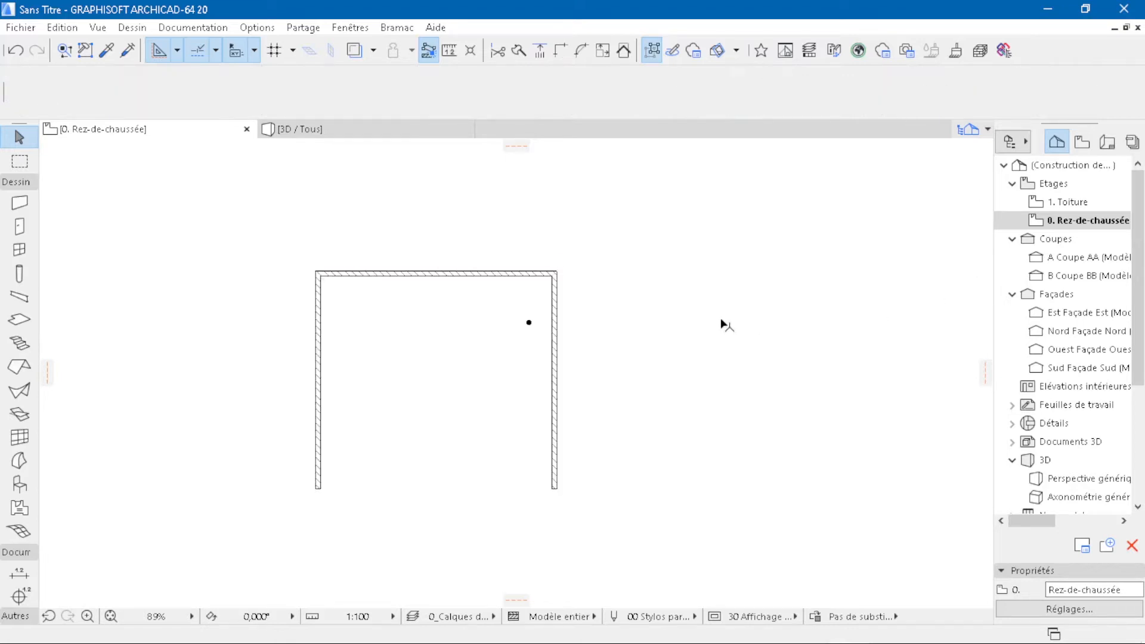
# Display the three walls in the 3D perspective view
pyautogui.scroll(2, 447, 371)
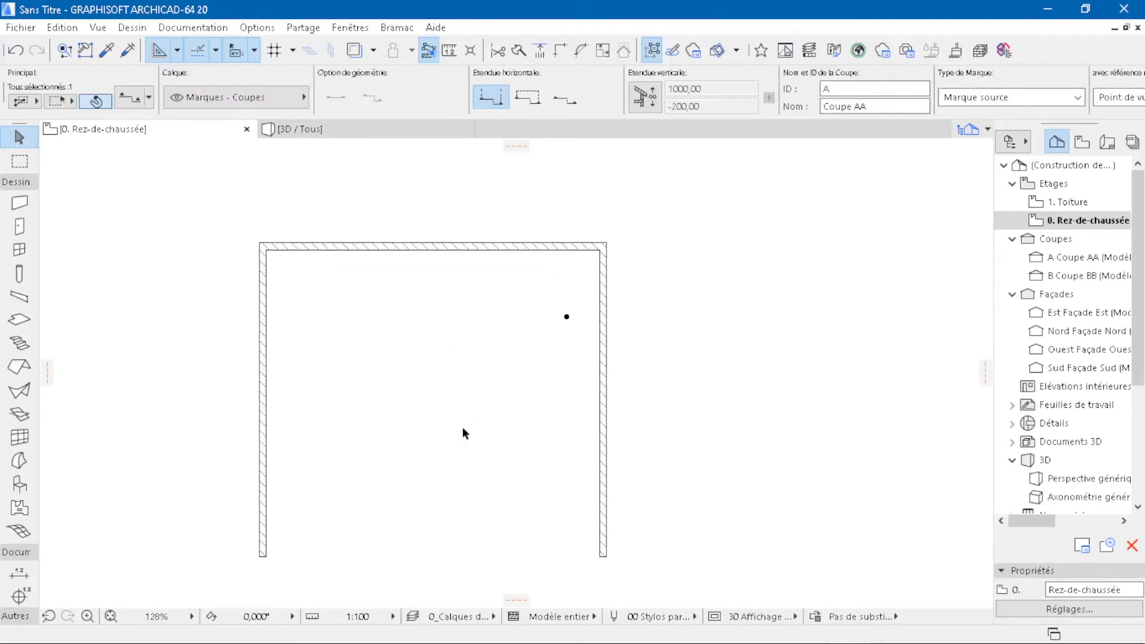
pyautogui.scroll(-2, 450, 296)
pyautogui.click(358, 129)
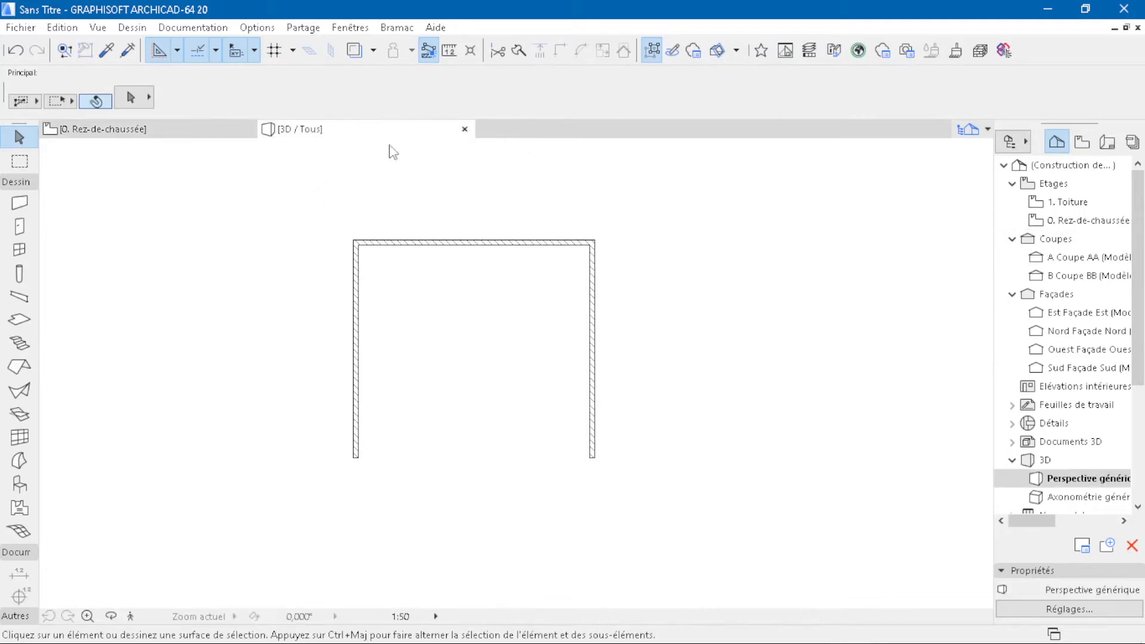
pyautogui.scroll(5, 657, 345)
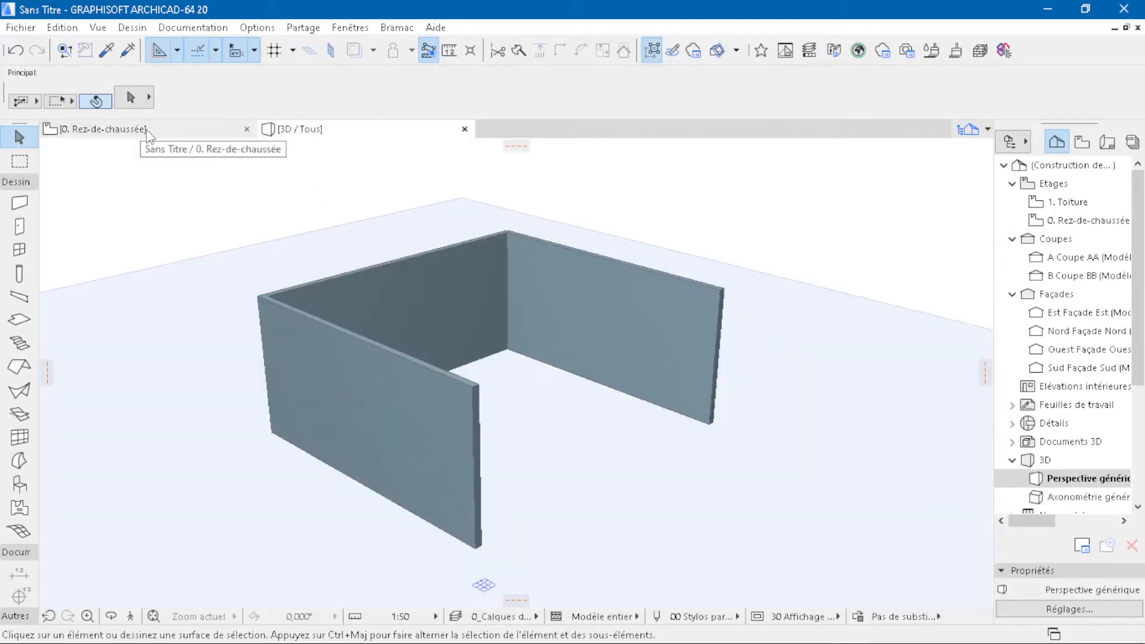
# In the perspective settings, move the sun to an azimuth of about 271°, toward the open side of the walls
pyautogui.click(1085, 609)
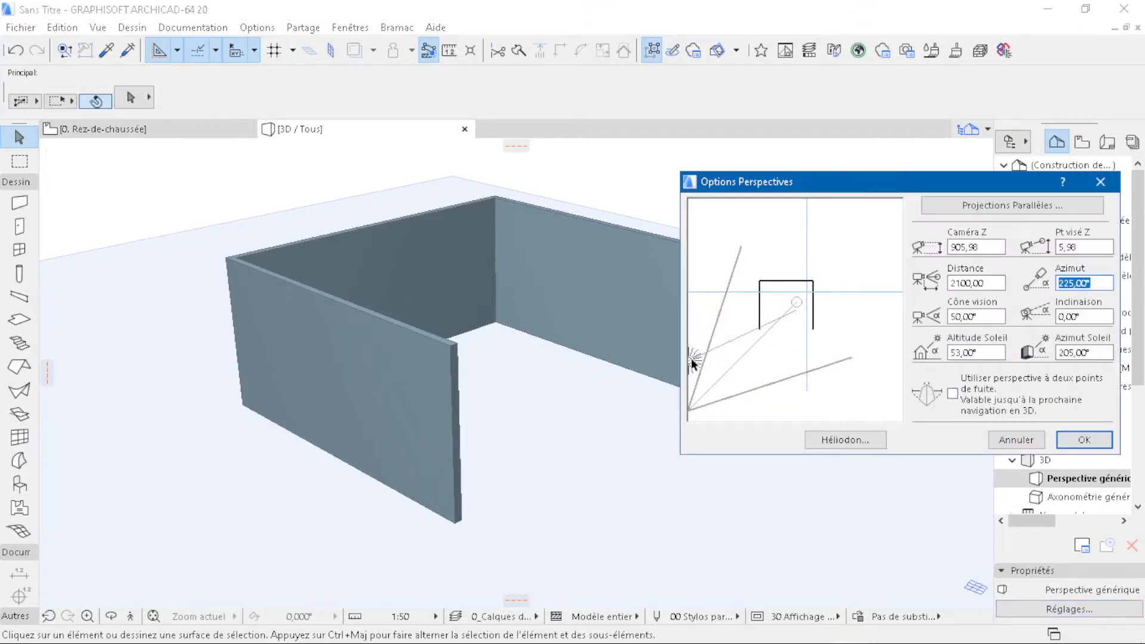
pyautogui.moveTo(692, 359); pyautogui.dragTo(796, 378)
# In the sun settings, set the sunlight intensity to 45%, its ambient contribution to 60% and the ambient light to 60%
pyautogui.click(876, 441)
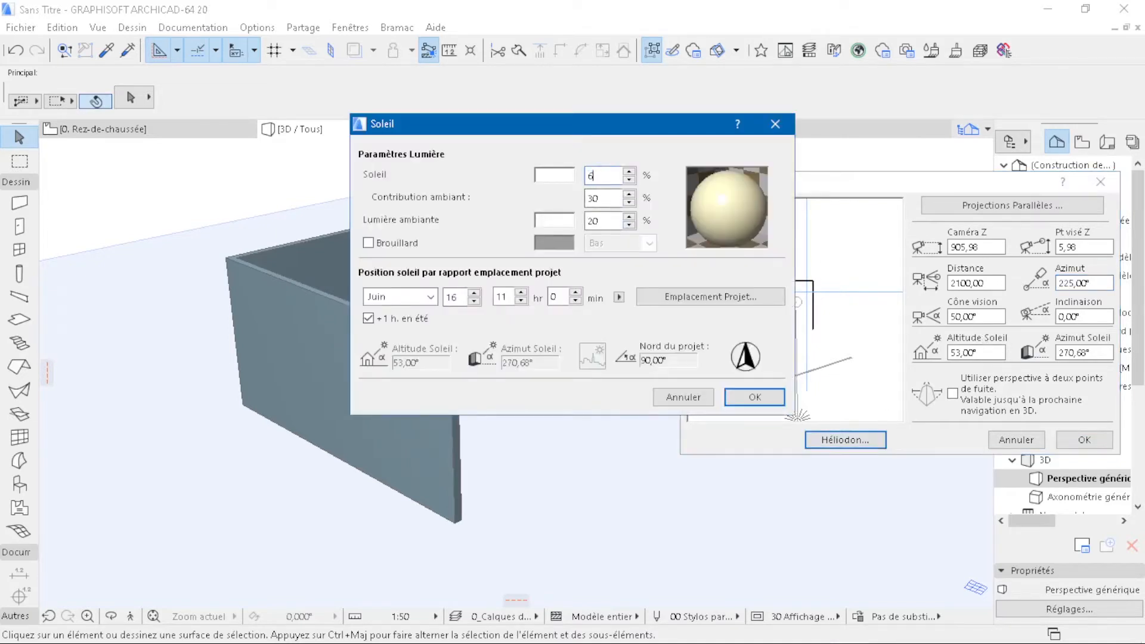
pyautogui.doubleClick(616, 198)
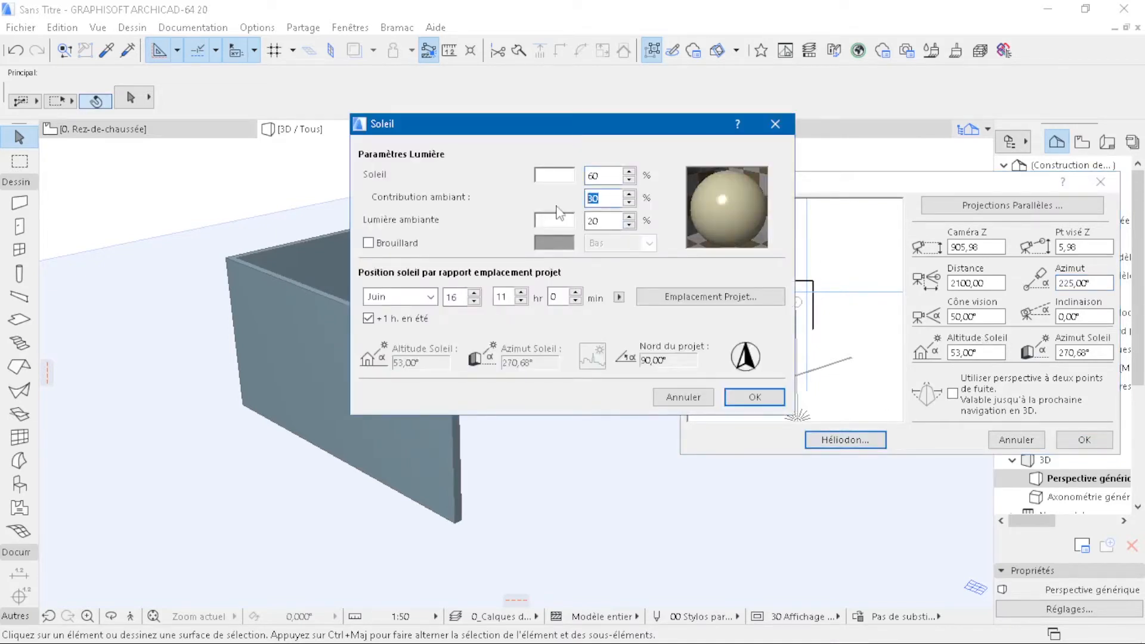
pyautogui.doubleClick(611, 222)
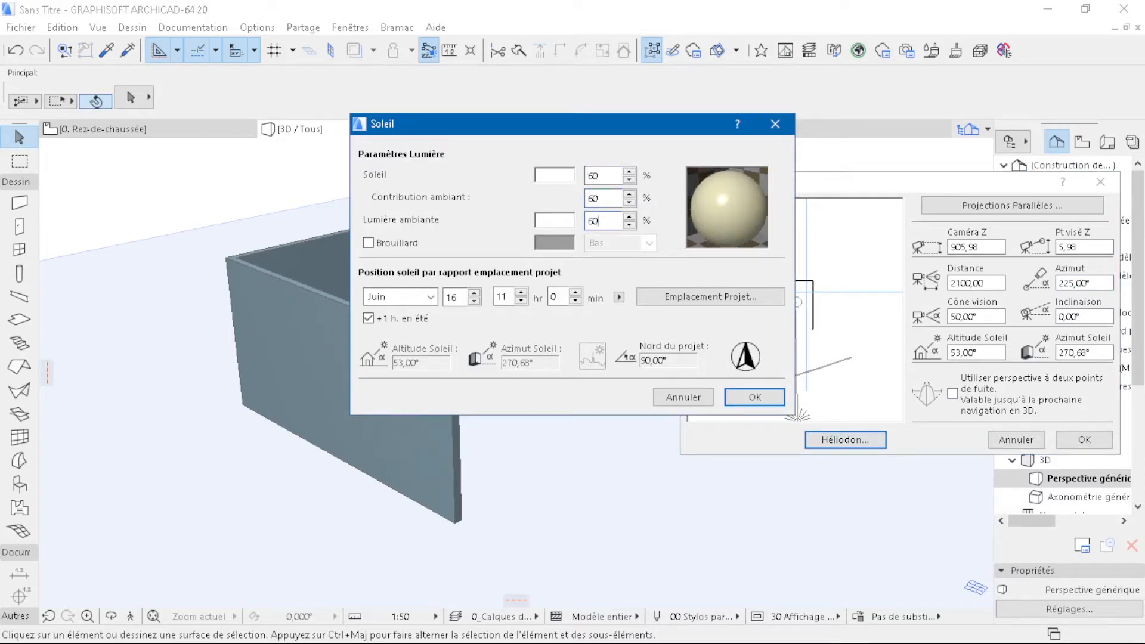
pyautogui.doubleClick(611, 174)
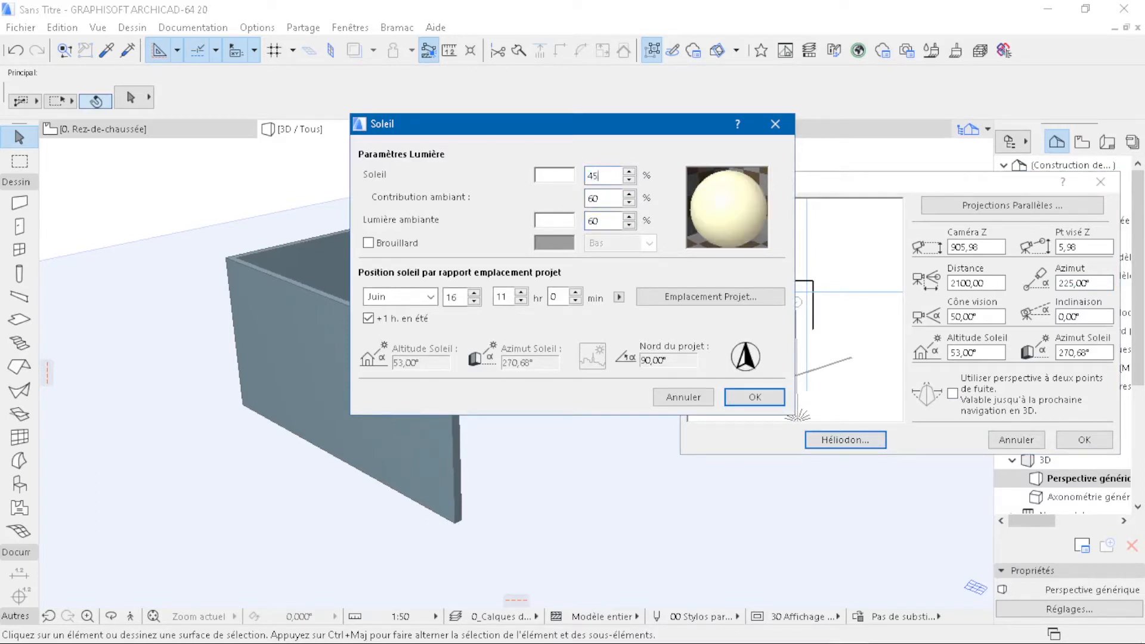
pyautogui.click(601, 200)
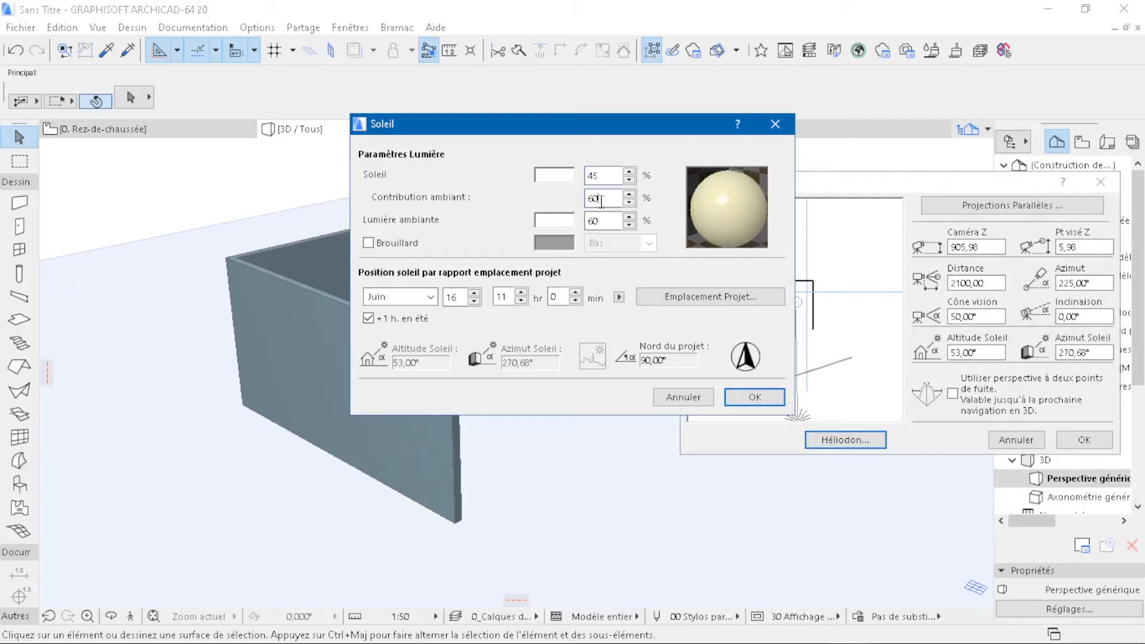
# Advance the sun's hour to an azimuth of about 296°, apply the perspective settings and view the room from its open side
pyautogui.click(521, 293)
pyautogui.click(522, 293)
pyautogui.click(754, 397)
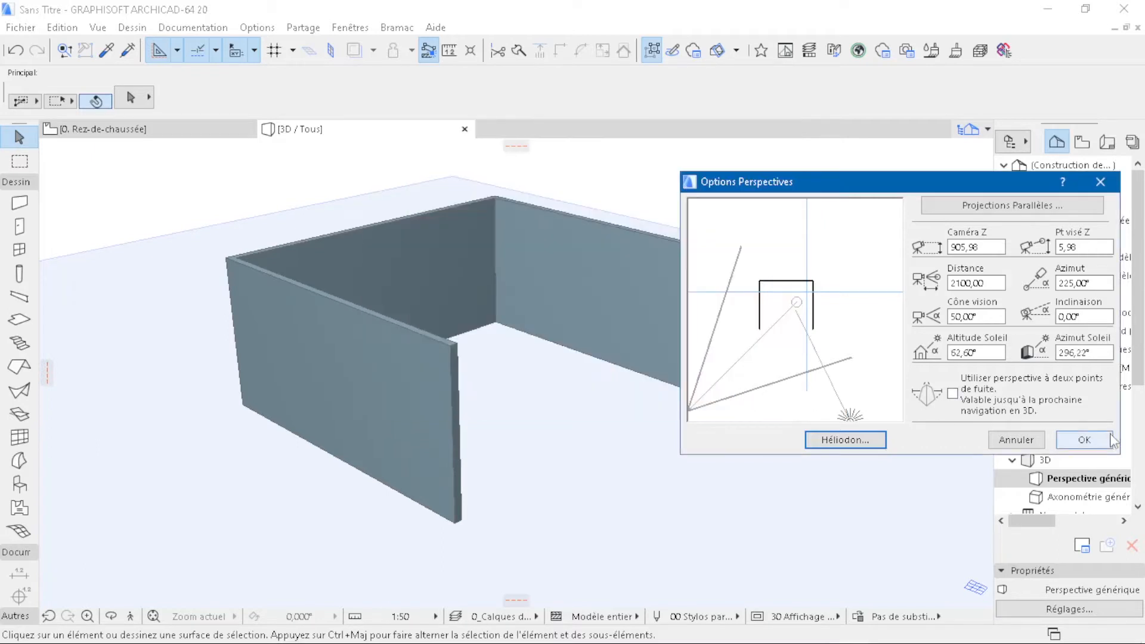
pyautogui.click(1104, 440)
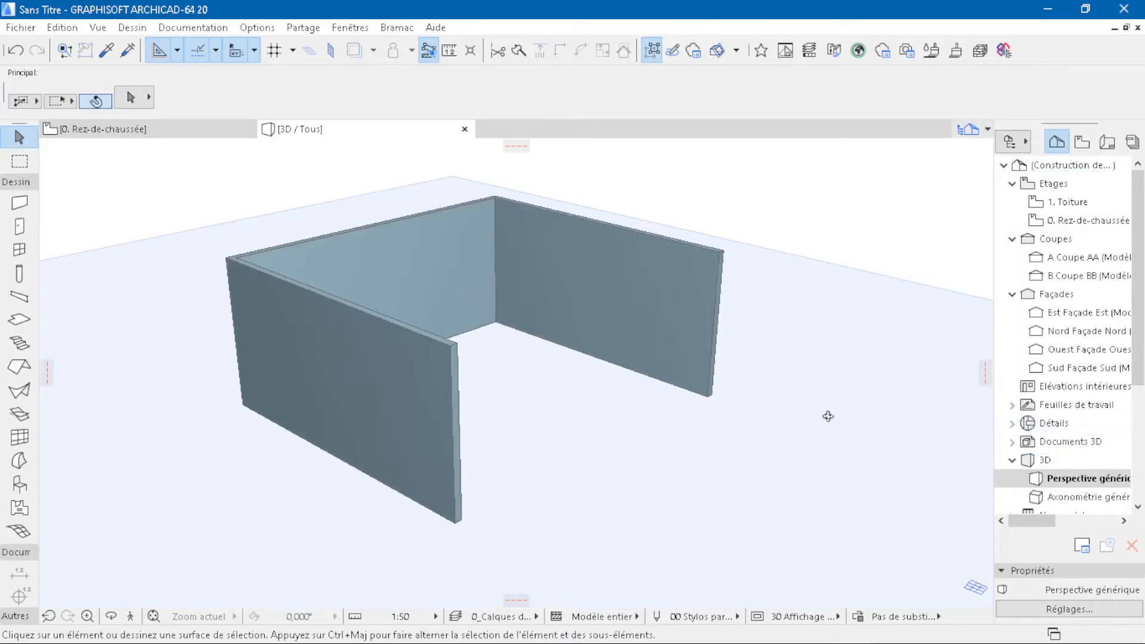
pyautogui.keyDown('shift'); pyautogui.moveTo(769, 425); pyautogui.dragTo(625, 372, button='middle'); pyautogui.keyUp('shift')
# In the ground-floor plan, set the default slab to a basic structure instead of a composite
pyautogui.click(103, 129)
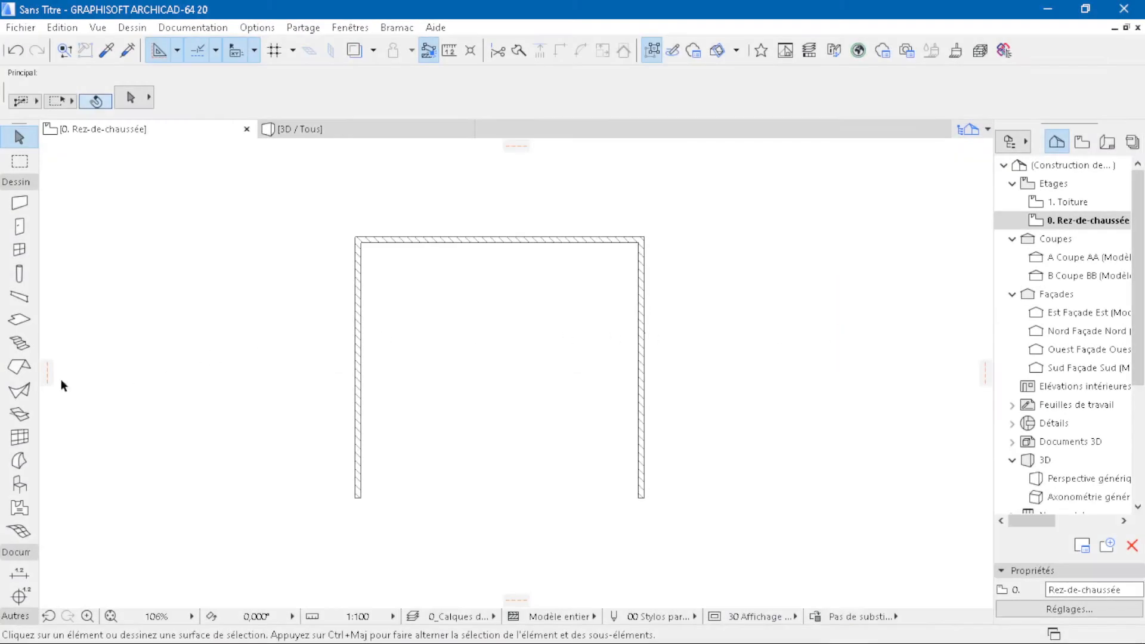
pyautogui.click(20, 319)
pyautogui.hotkey('ctrl', 't')
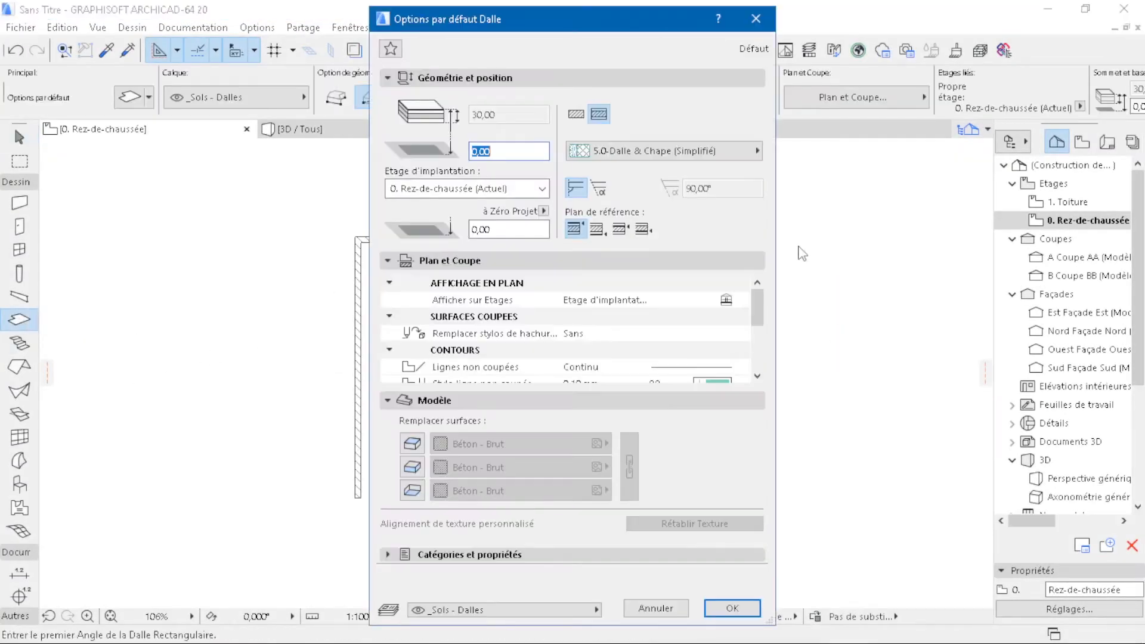
pyautogui.click(576, 113)
pyautogui.click(544, 119)
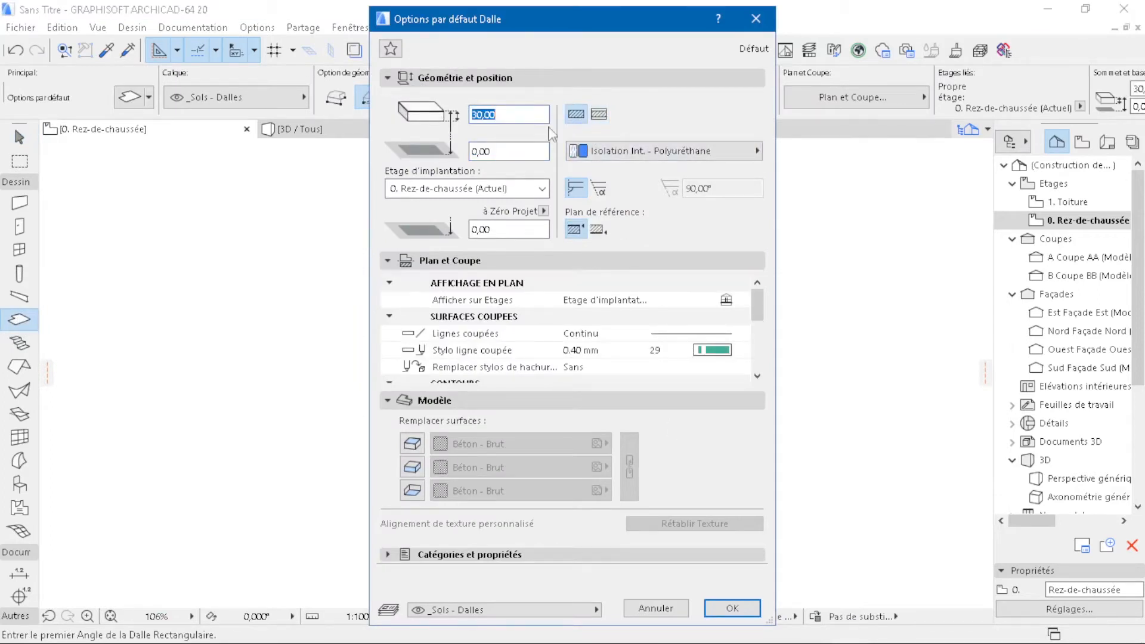
# Override all three default slab surfaces, assigning Carrelage - Blanc mat 15x15 to the top and Enduit - Jaune nature to the edges
pyautogui.click(412, 443)
pyautogui.click(412, 467)
pyautogui.click(411, 490)
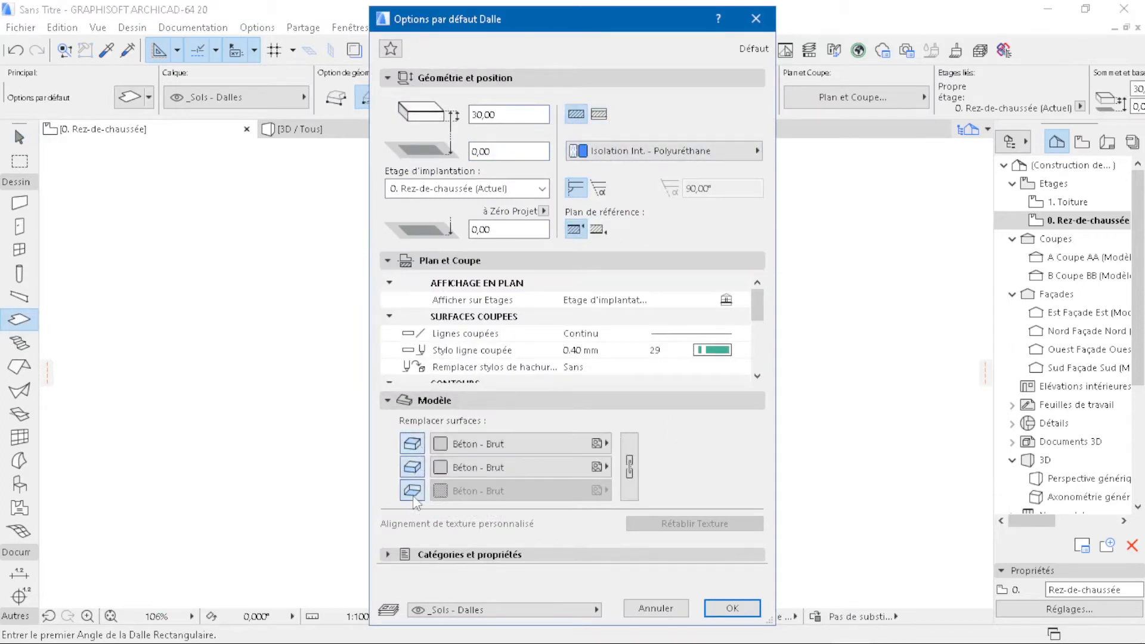
pyautogui.click(554, 456)
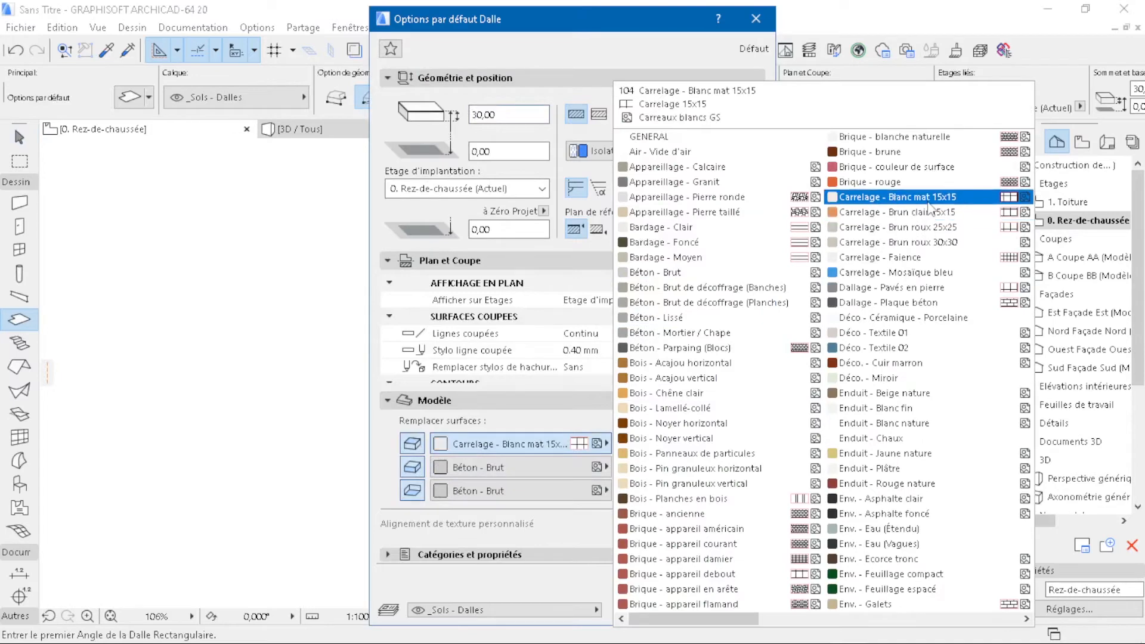
pyautogui.click(912, 195)
pyautogui.click(613, 469)
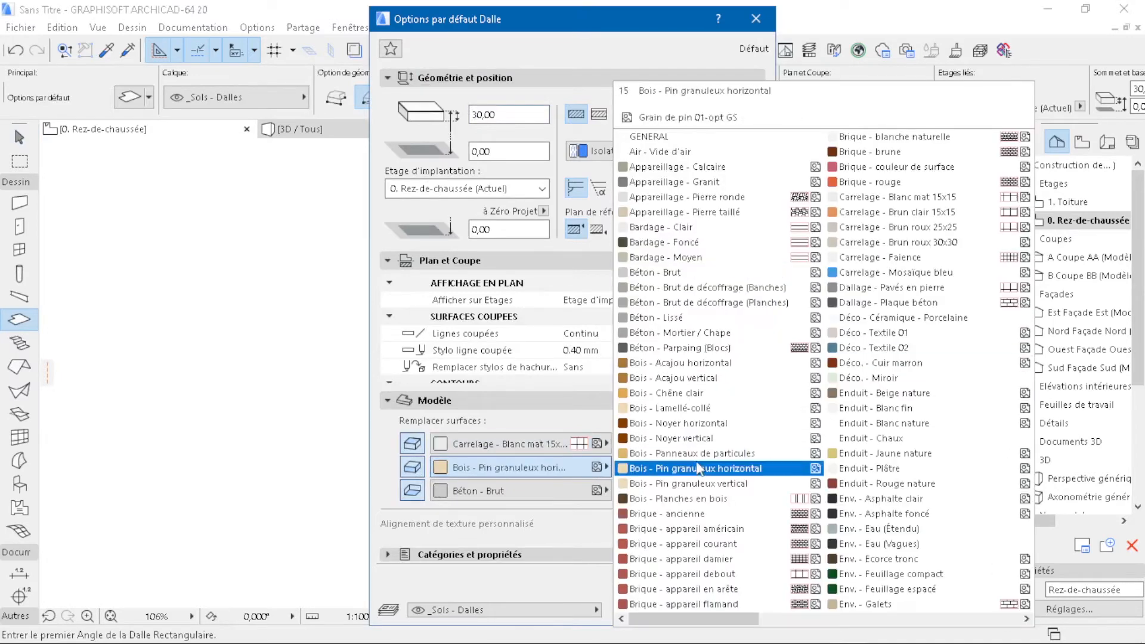
pyautogui.click(897, 456)
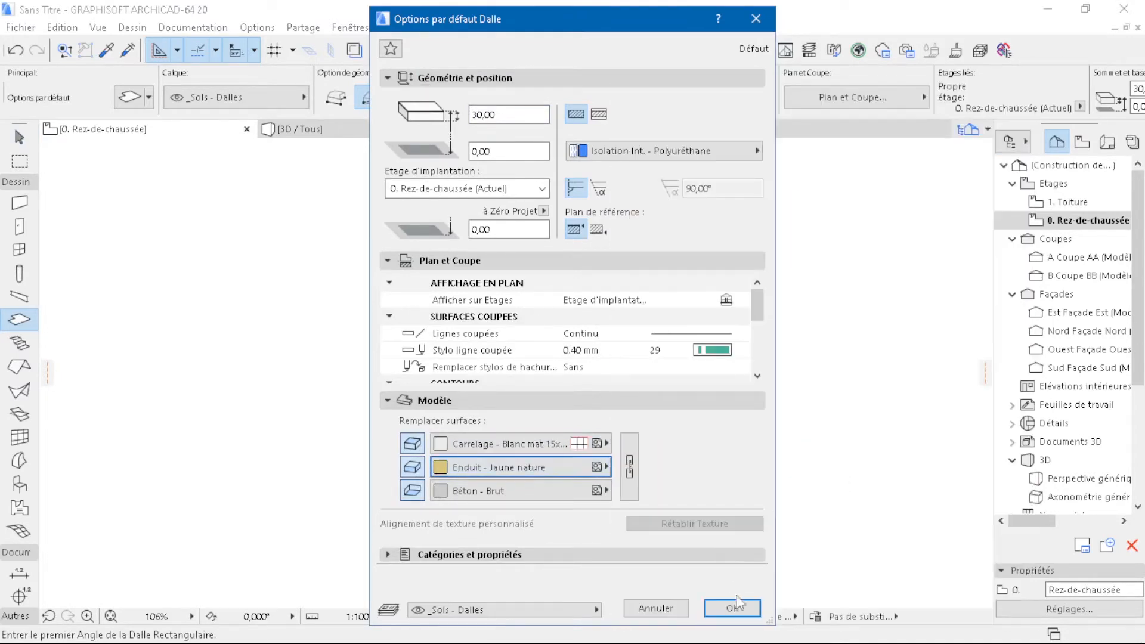
pyautogui.click(732, 605)
# Draw the rectangular floor slab between the outer corners of the walls and display it in the 3D perspective
pyautogui.click(443, 213)
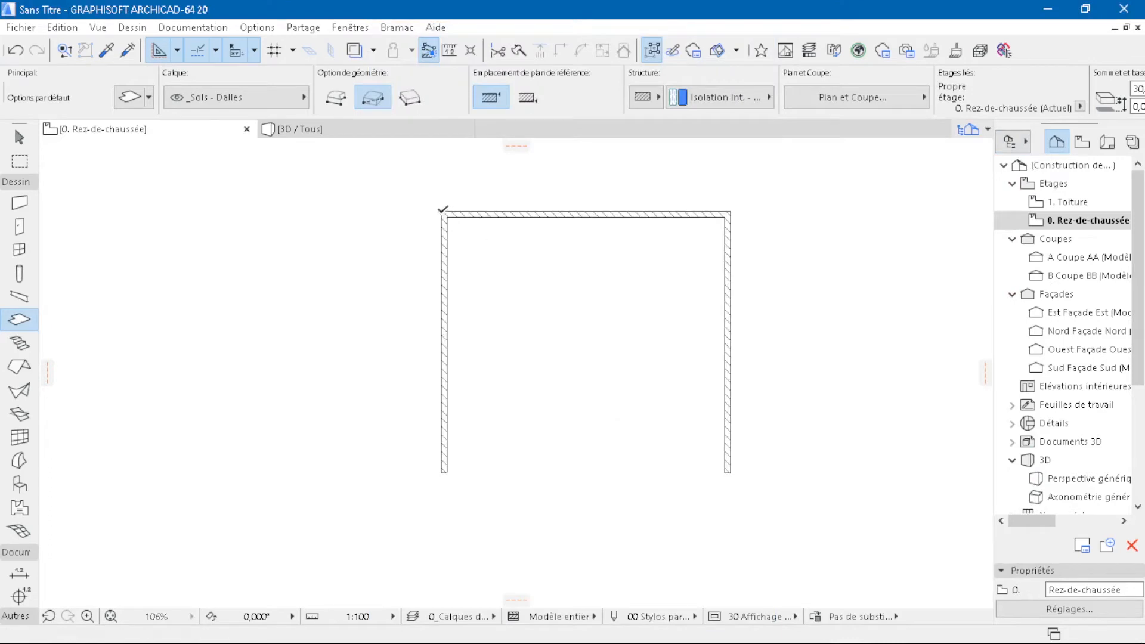
pyautogui.click(729, 471)
pyautogui.click(420, 130)
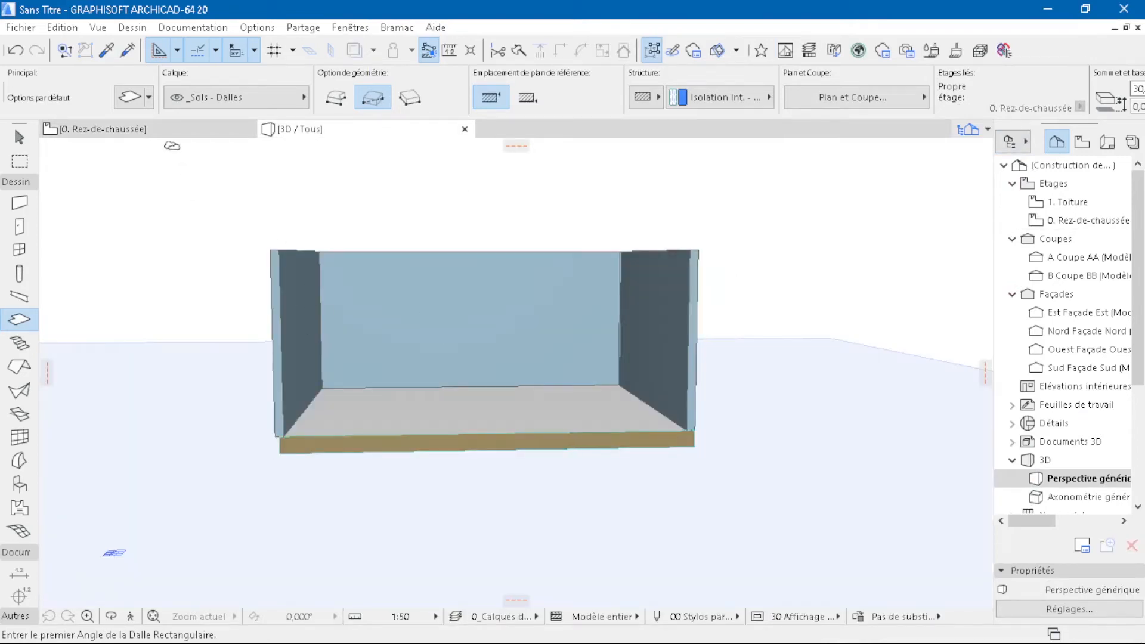
# Back in the ground-floor plan, set the default slab thickness to 10 cm and its offset from the storey to 320 cm
pyautogui.click(172, 130)
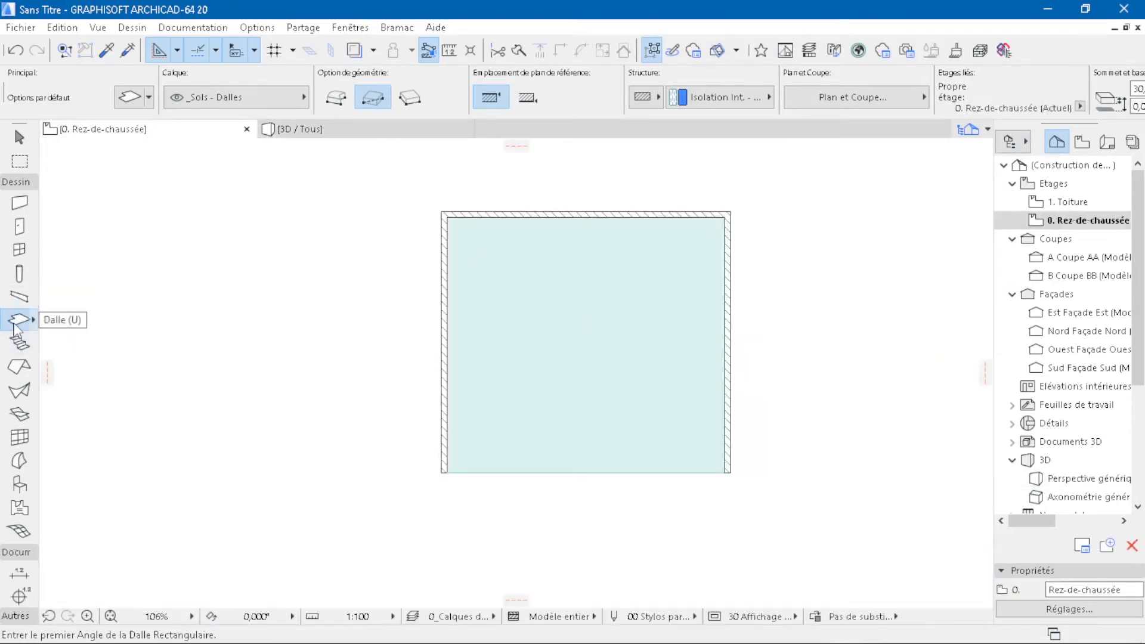
pyautogui.hotkey('ctrl', 't')
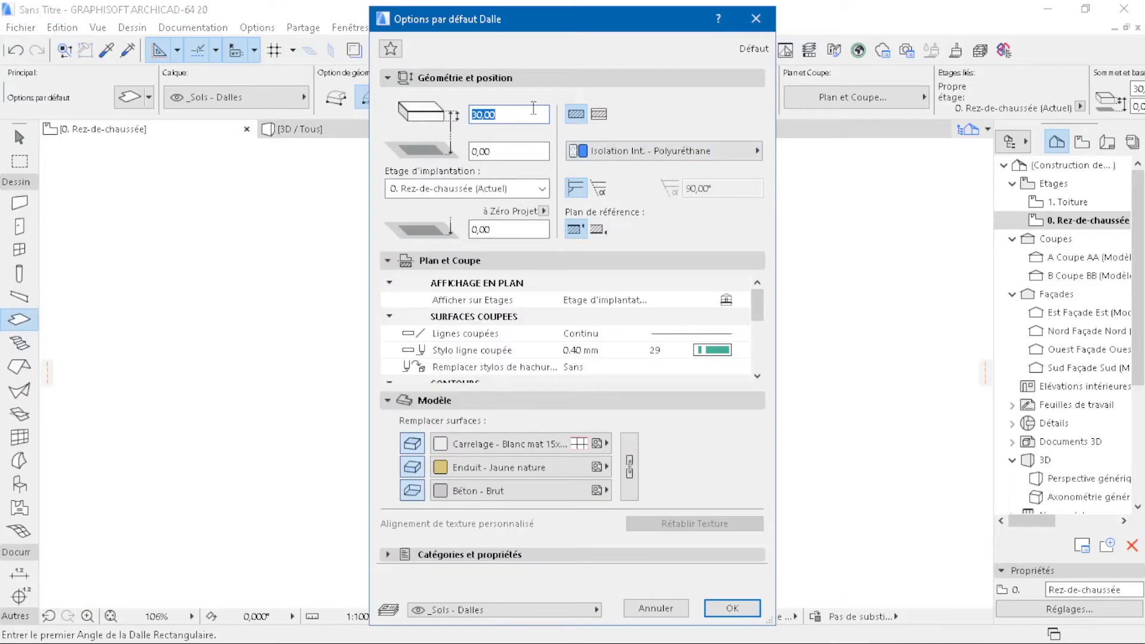
pyautogui.write('1')
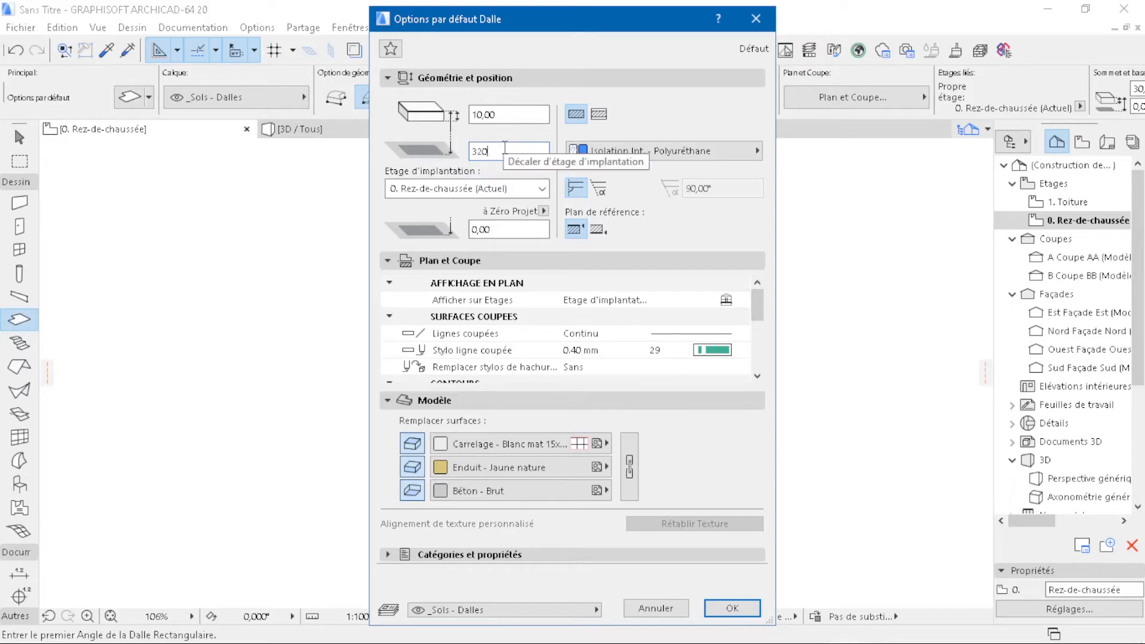
# Assign Plâtre - Plaques de plâtre to the default slab's top surface and link all its surfaces to that material
pyautogui.click(590, 442)
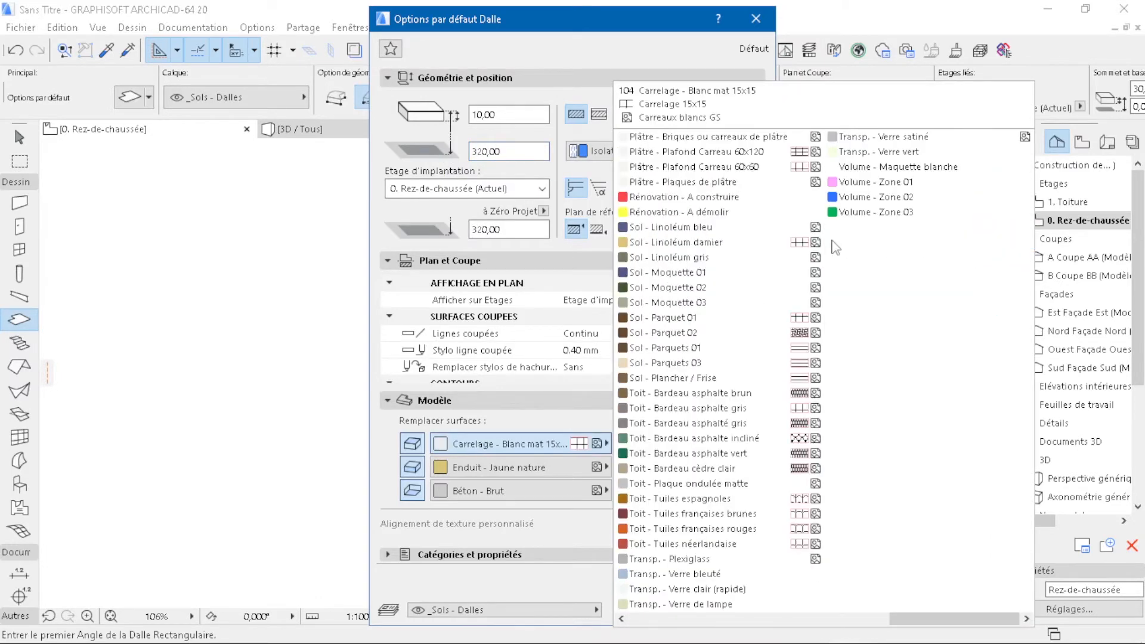
pyautogui.click(709, 182)
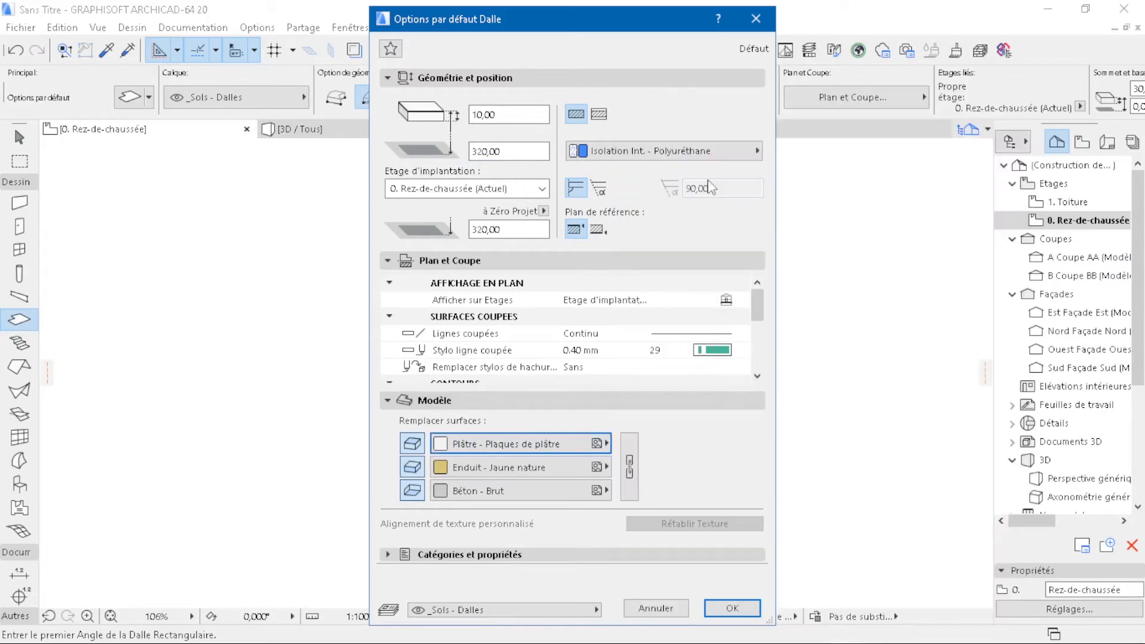
pyautogui.click(629, 467)
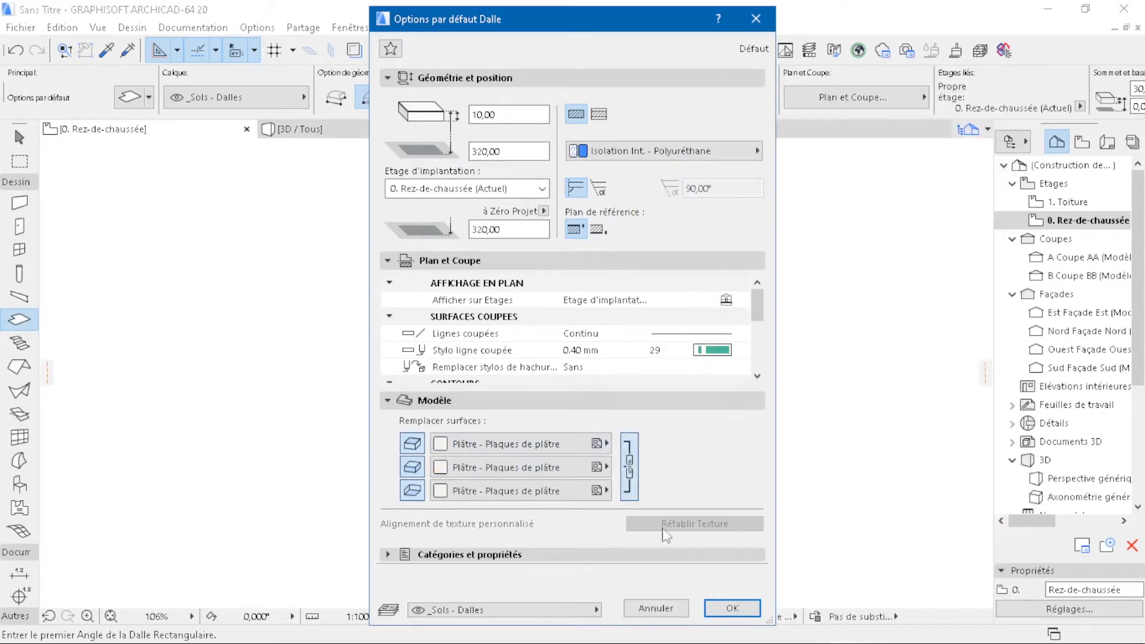
pyautogui.click(723, 608)
# Draw the ceiling slab between the inner wall corners, about 707 by 651 cm, and display it in the 3D perspective
pyautogui.scroll(3, 503, 161)
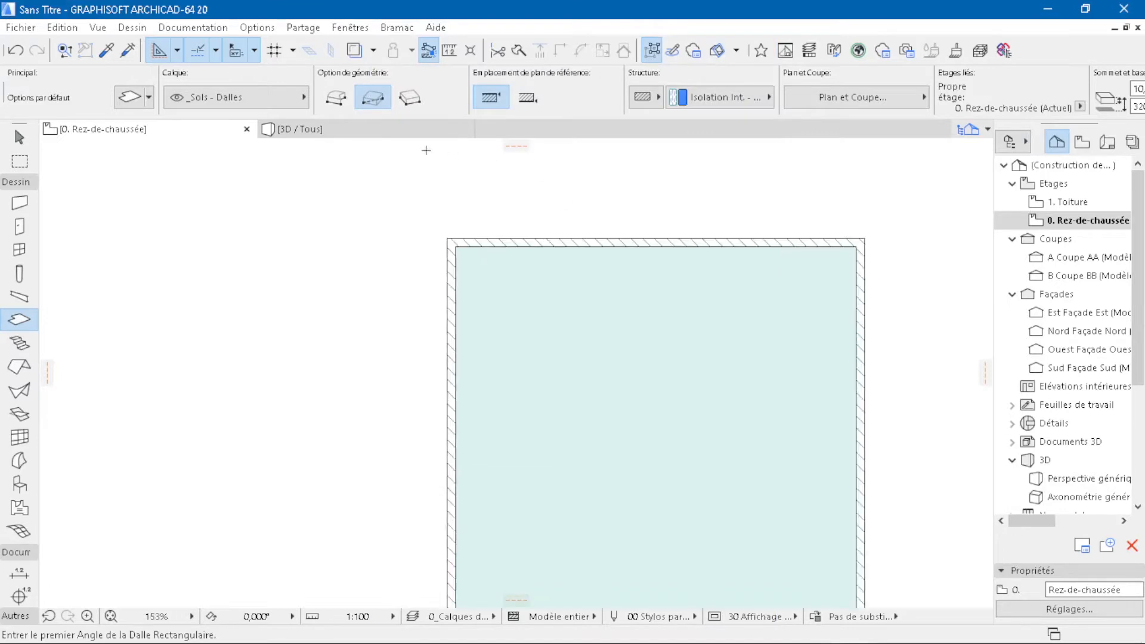
pyautogui.scroll(2, 505, 248)
pyautogui.click(405, 250)
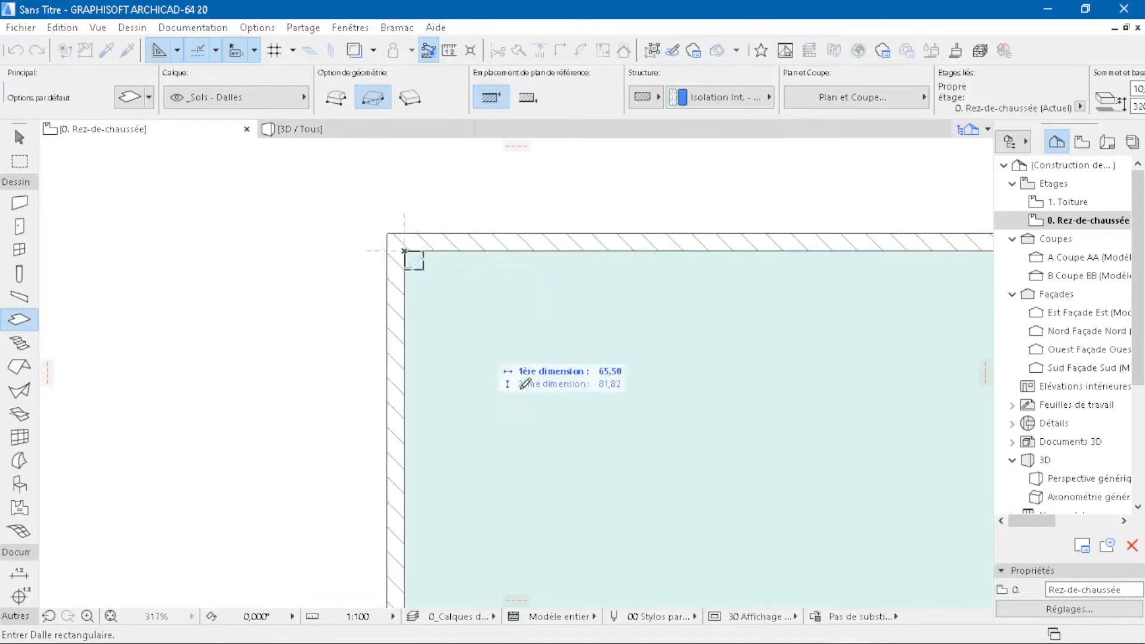
pyautogui.scroll(-7, 439, 233)
pyautogui.scroll(4, 646, 448)
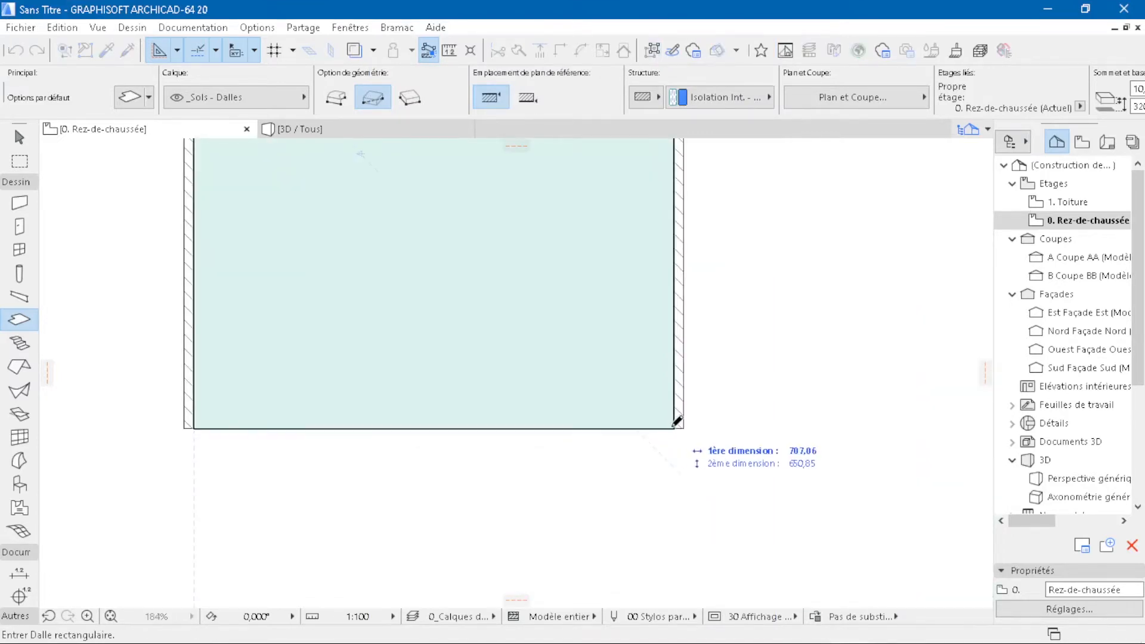
pyautogui.click(674, 428)
pyautogui.click(401, 129)
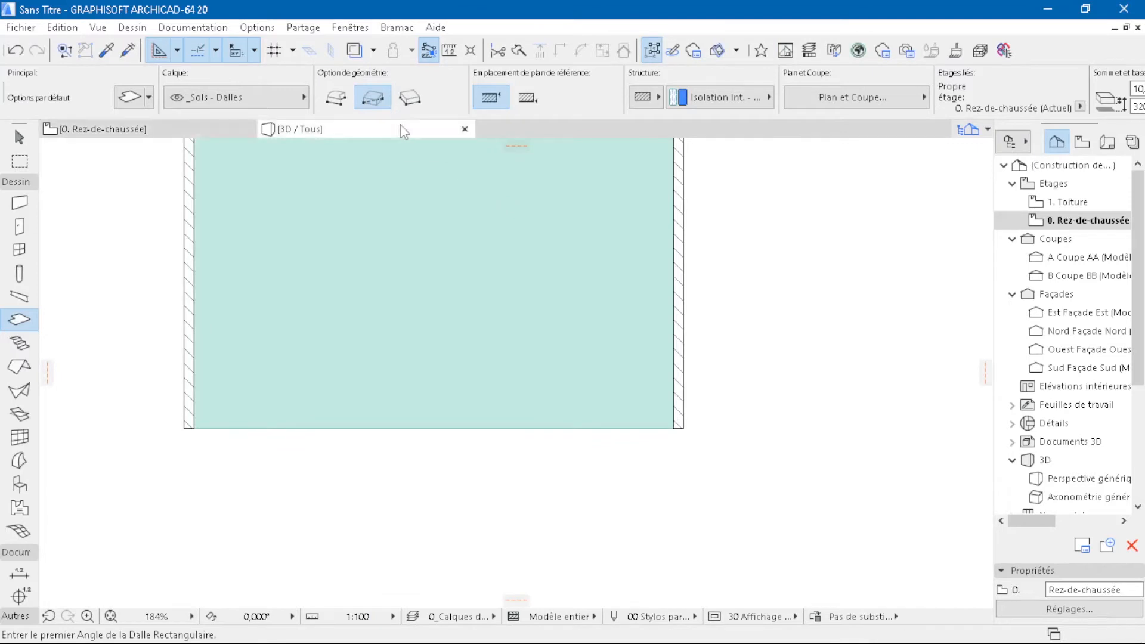
pyautogui.scroll(3, 423, 231)
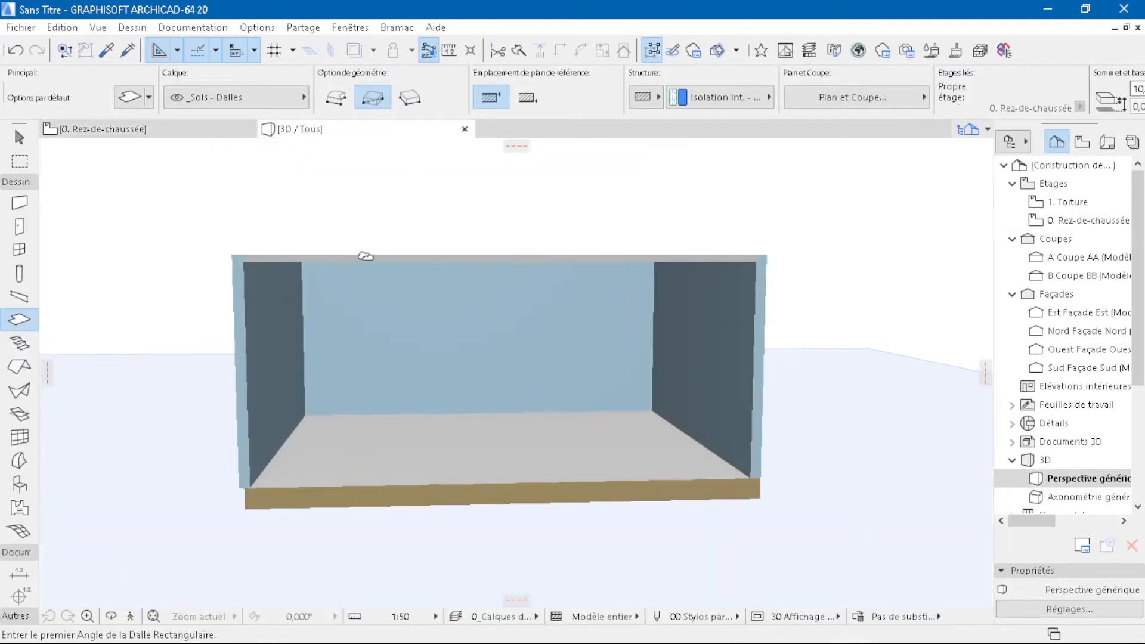
pyautogui.keyDown('shift'); pyautogui.moveTo(502, 327); pyautogui.dragTo(559, 342, button='middle'); pyautogui.keyUp('shift')
# In the ground-floor plan, create a copy of the ceiling slab with all edges offset 75 cm inward, and clear the selection
pyautogui.press('F2')
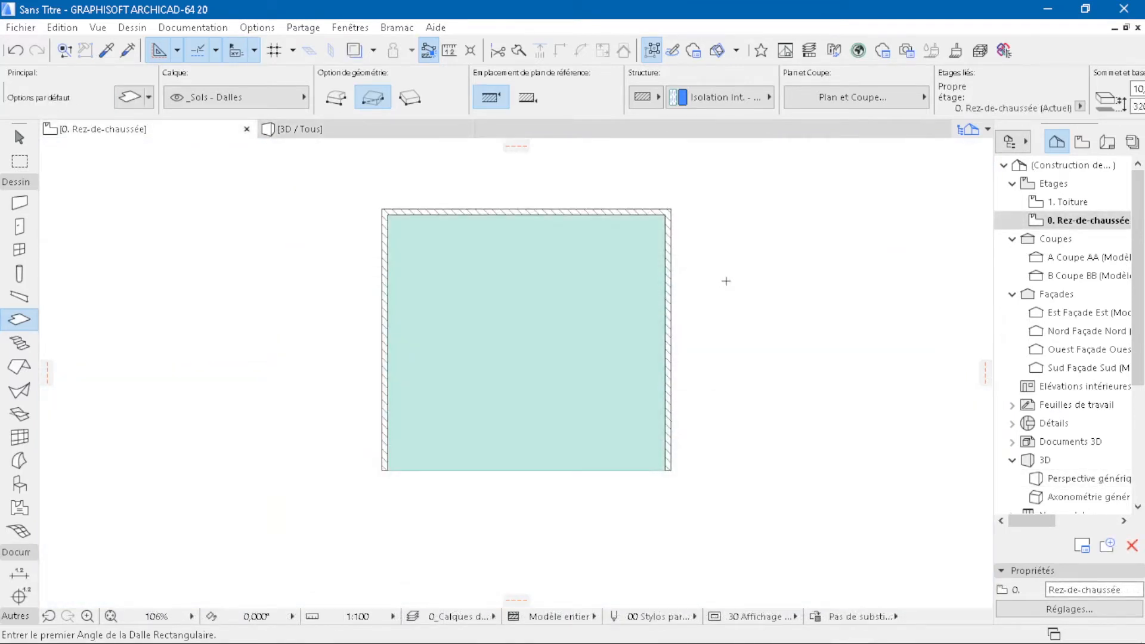
pyautogui.scroll(2, 727, 281)
pyautogui.press('Escape')
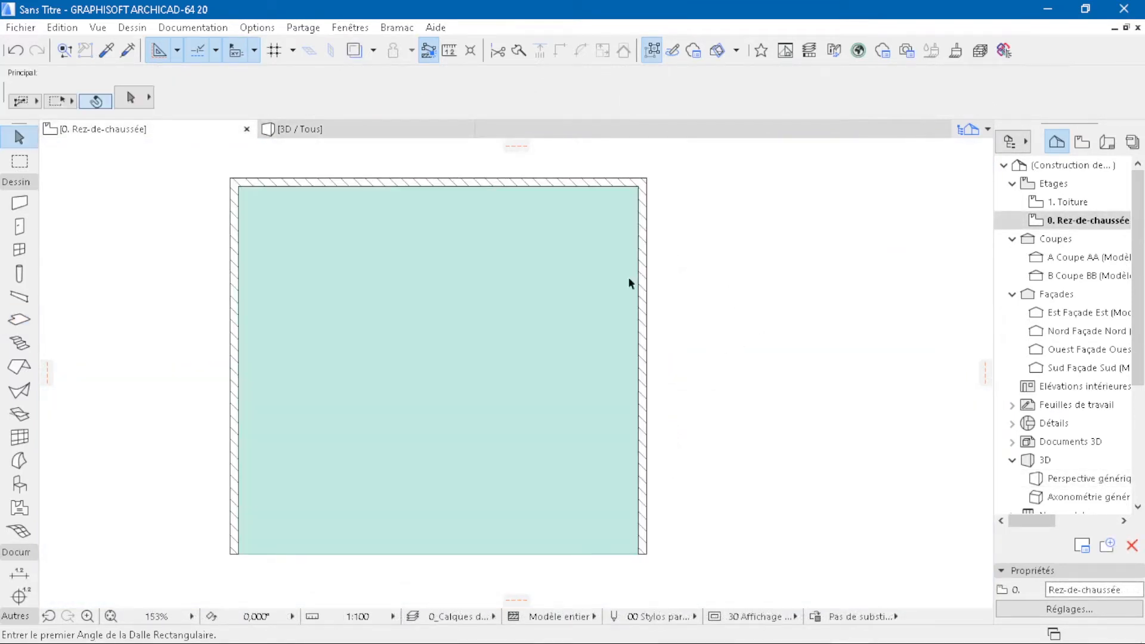
pyautogui.click(534, 381)
pyautogui.scroll(4, 440, 182)
pyautogui.scroll(2, 439, 182)
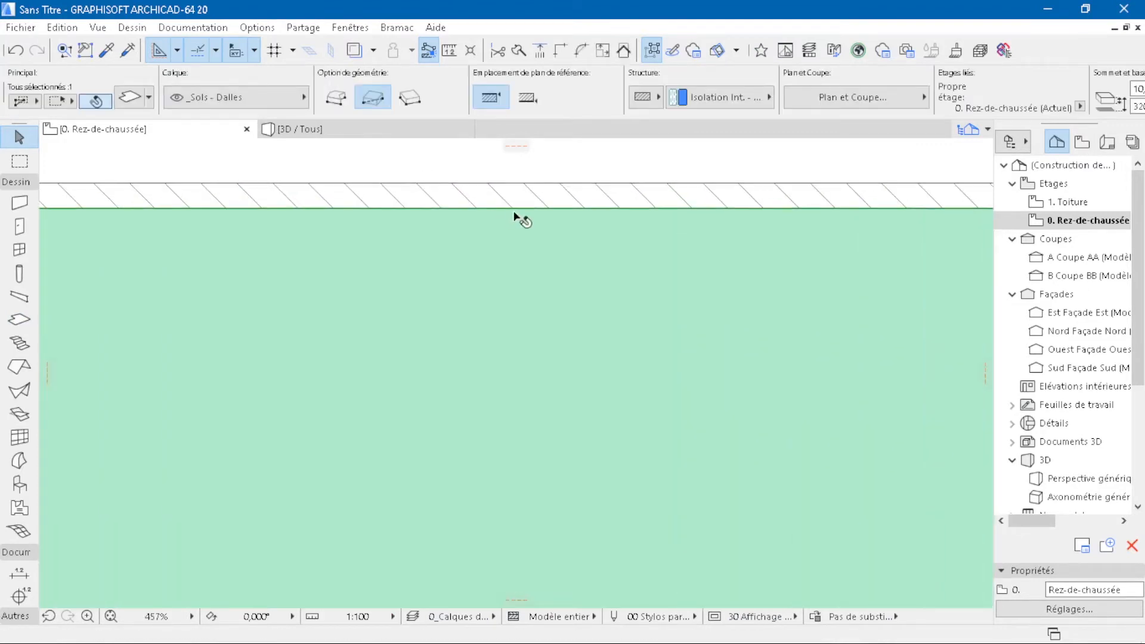
pyautogui.click(514, 209)
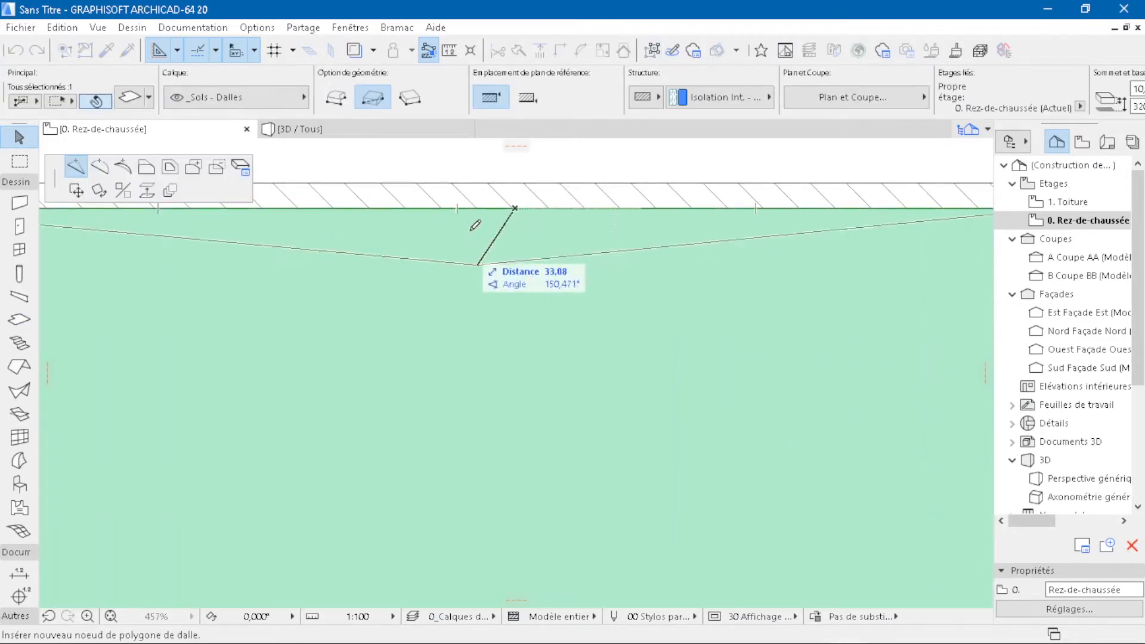
pyautogui.click(171, 174)
pyautogui.scroll(-4, 656, 179)
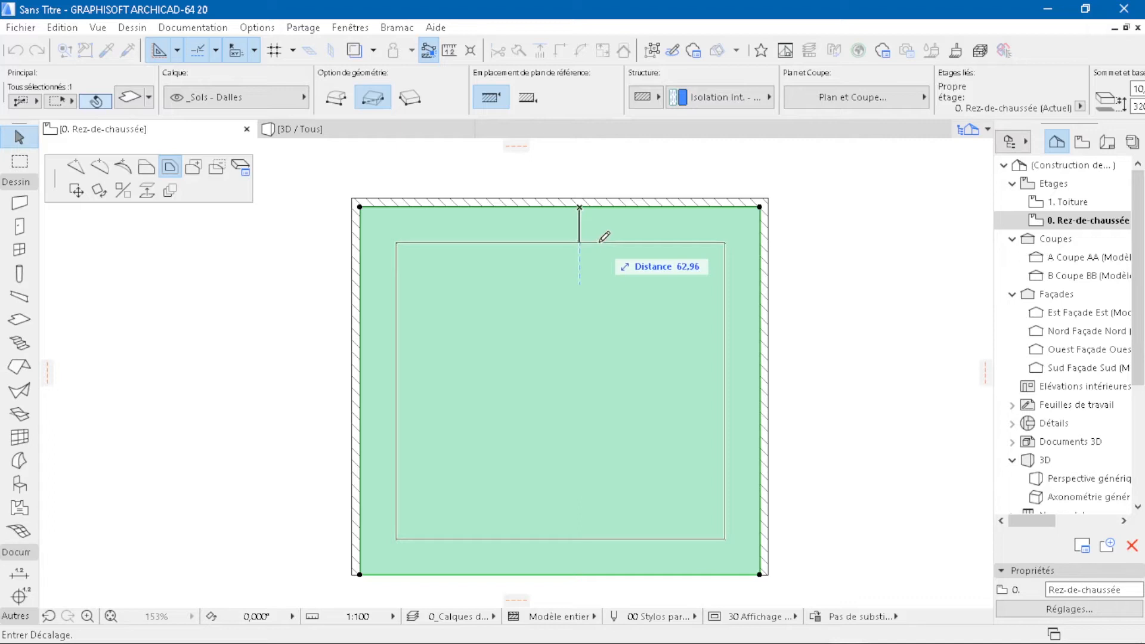
pyautogui.click(600, 241)
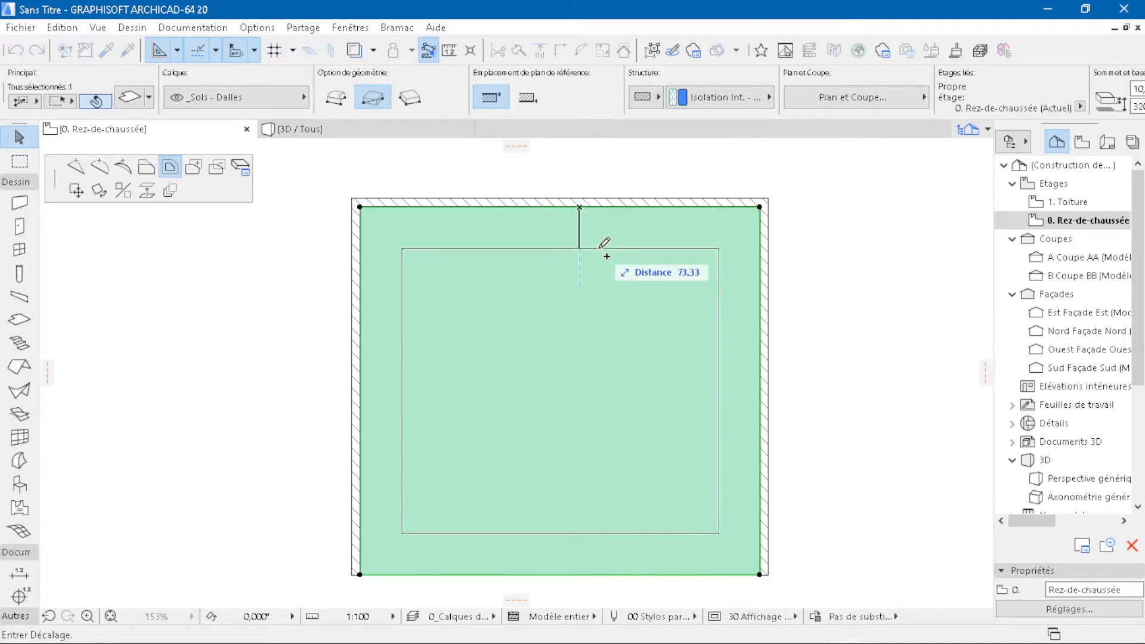
pyautogui.write('75')
pyautogui.press('Return')
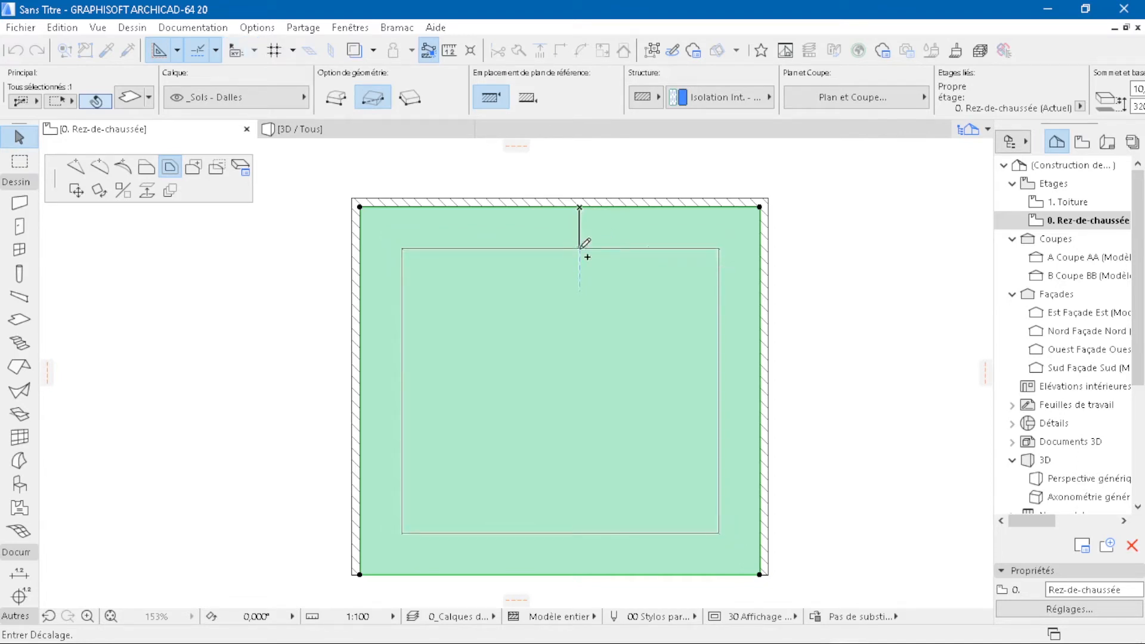
pyautogui.click(826, 310)
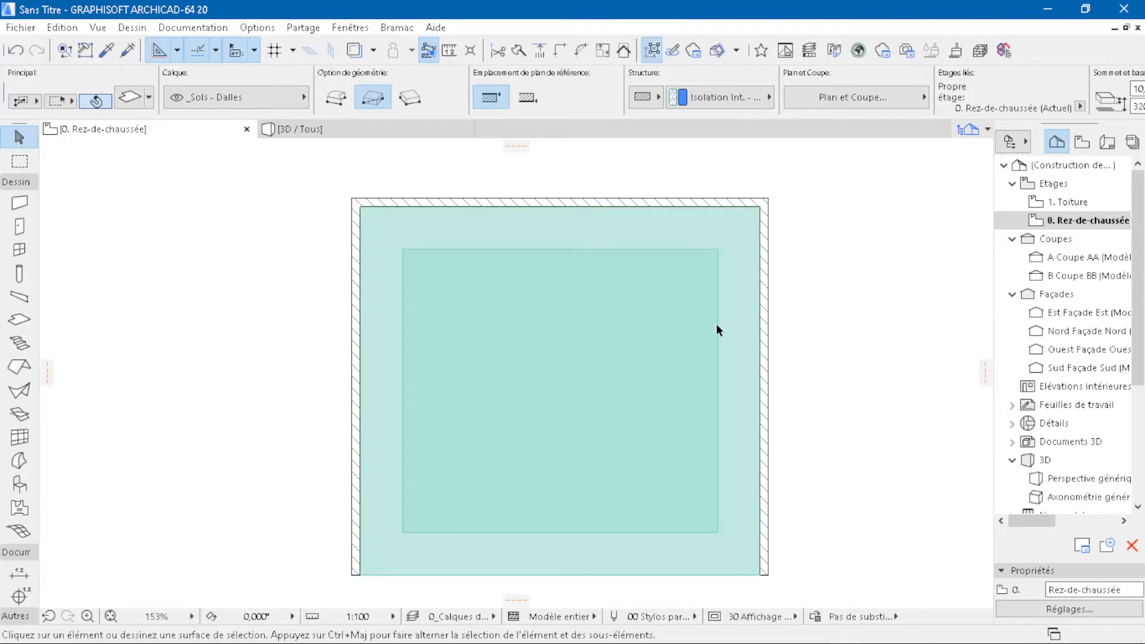
# Set the inset ceiling slab's thickness to 25 cm and display the ceiling in the 3D perspective
pyautogui.click(702, 328)
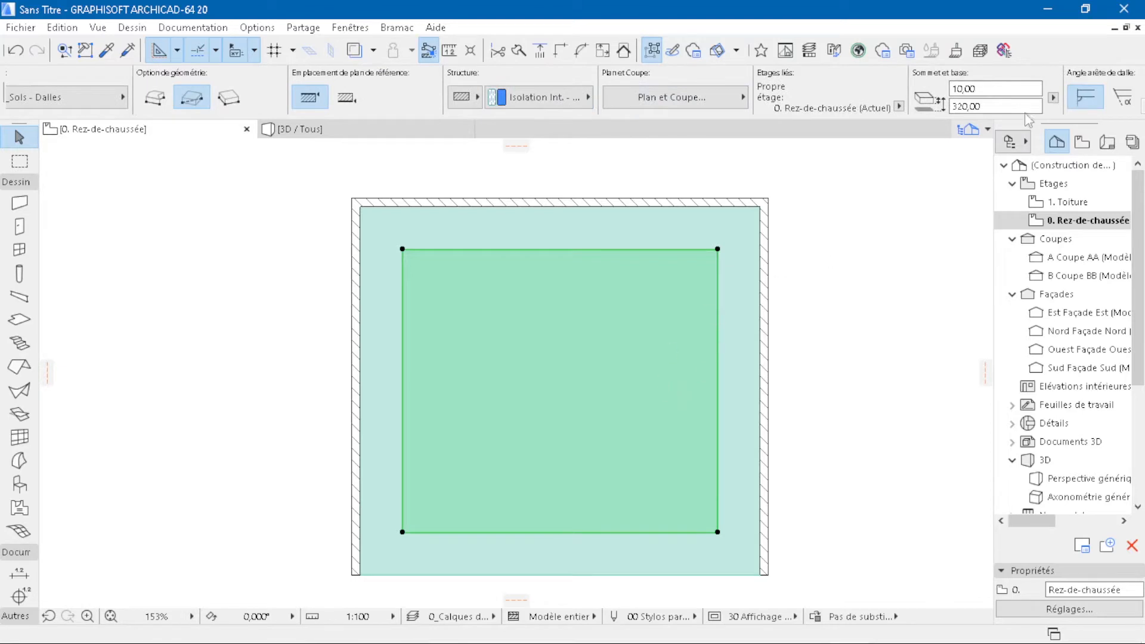
pyautogui.click(957, 89)
pyautogui.click(911, 230)
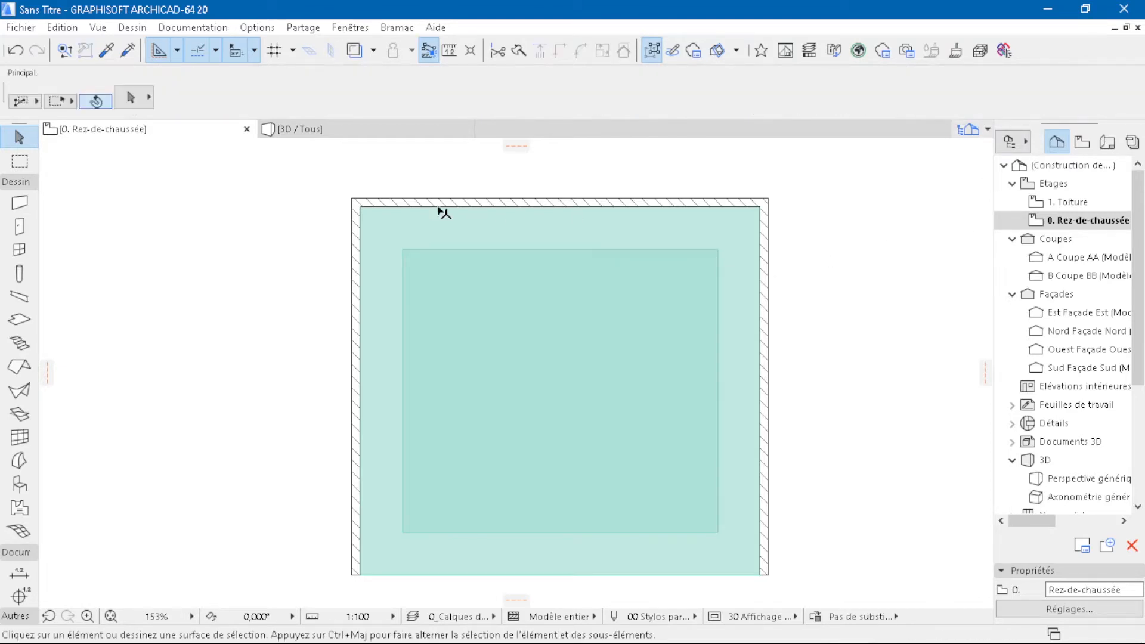
pyautogui.click(354, 136)
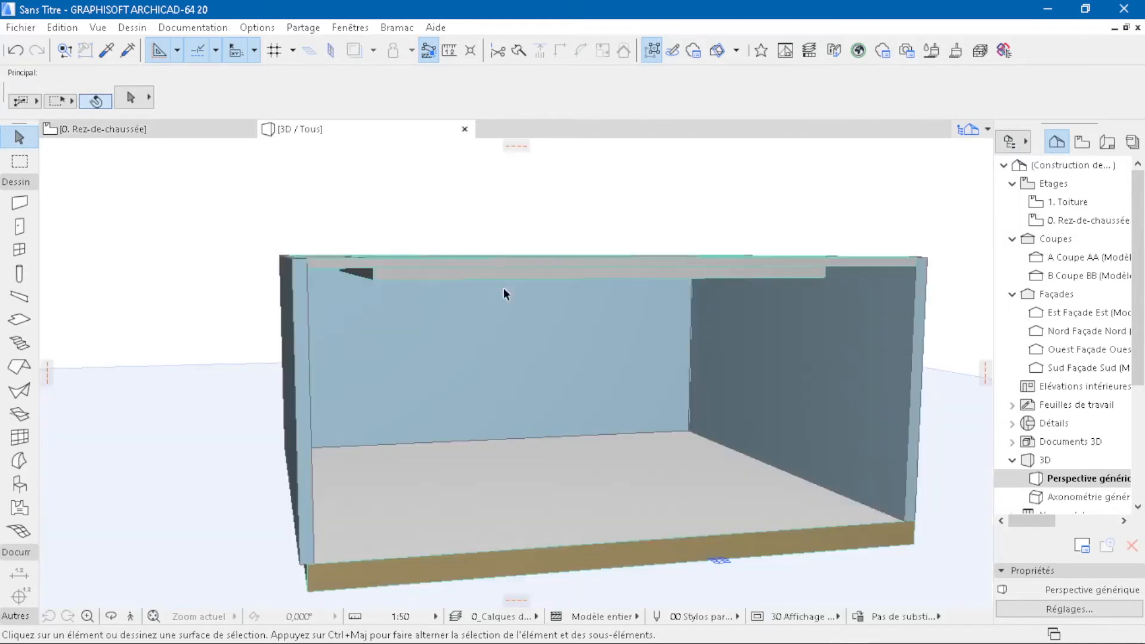
pyautogui.scroll(4, 649, 295)
pyautogui.keyDown('shift'); pyautogui.moveTo(774, 412); pyautogui.dragTo(810, 412, button='middle'); pyautogui.keyUp('shift')
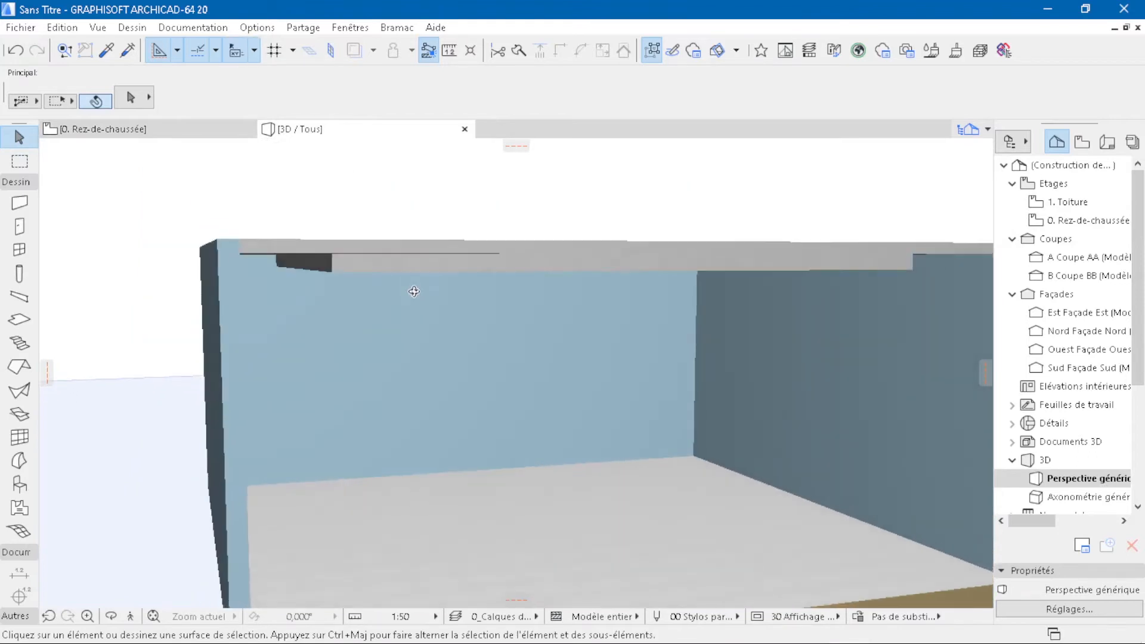
# In the ground-floor plan, create a copy of the 25 cm thick slab with all edges offset 75 cm inward
pyautogui.click(204, 132)
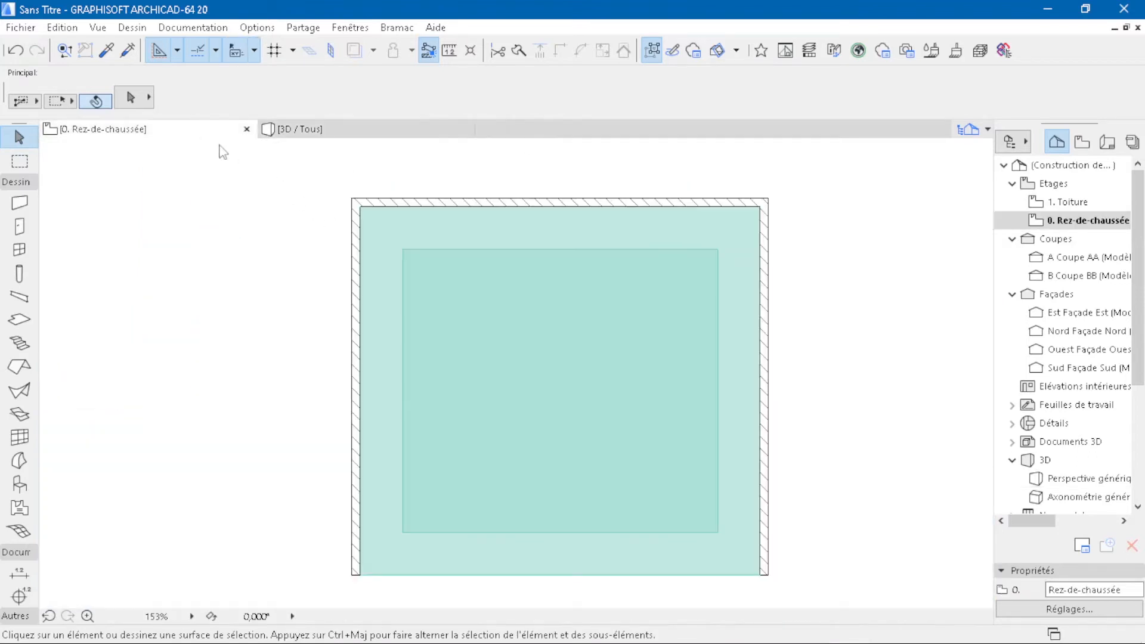
pyautogui.click(571, 350)
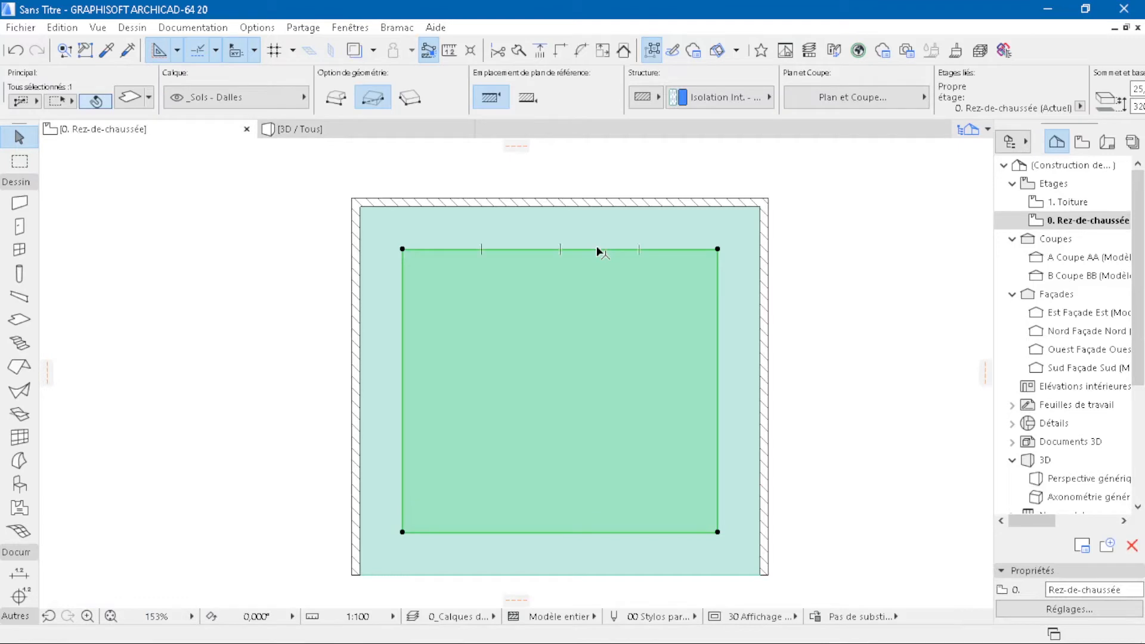
pyautogui.click(597, 248)
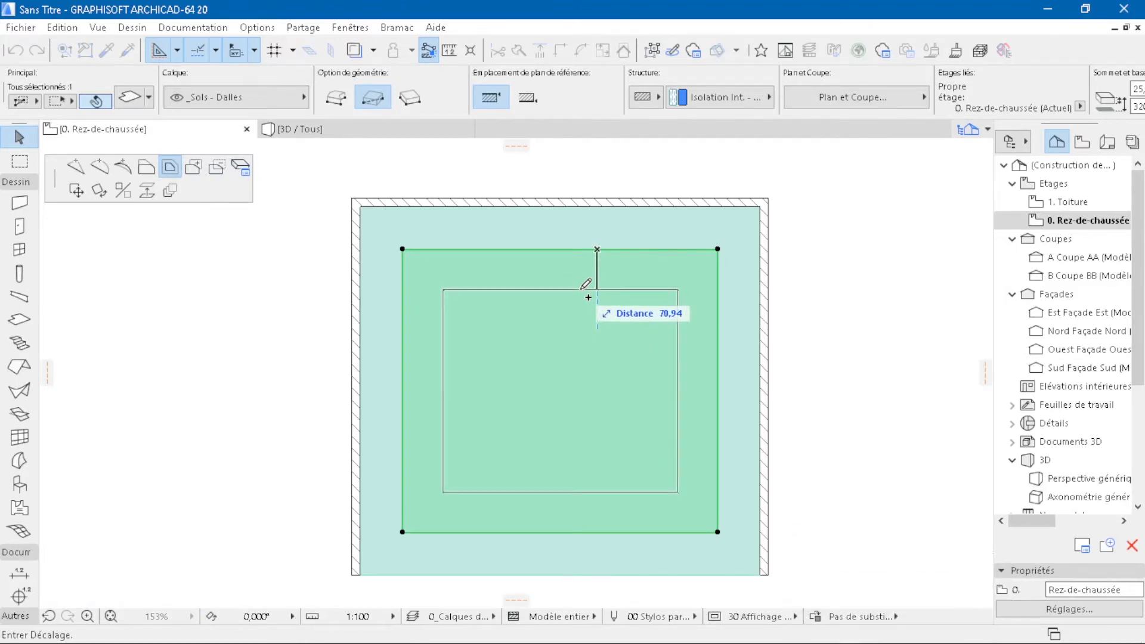
pyautogui.write('75')
pyautogui.press('Return')
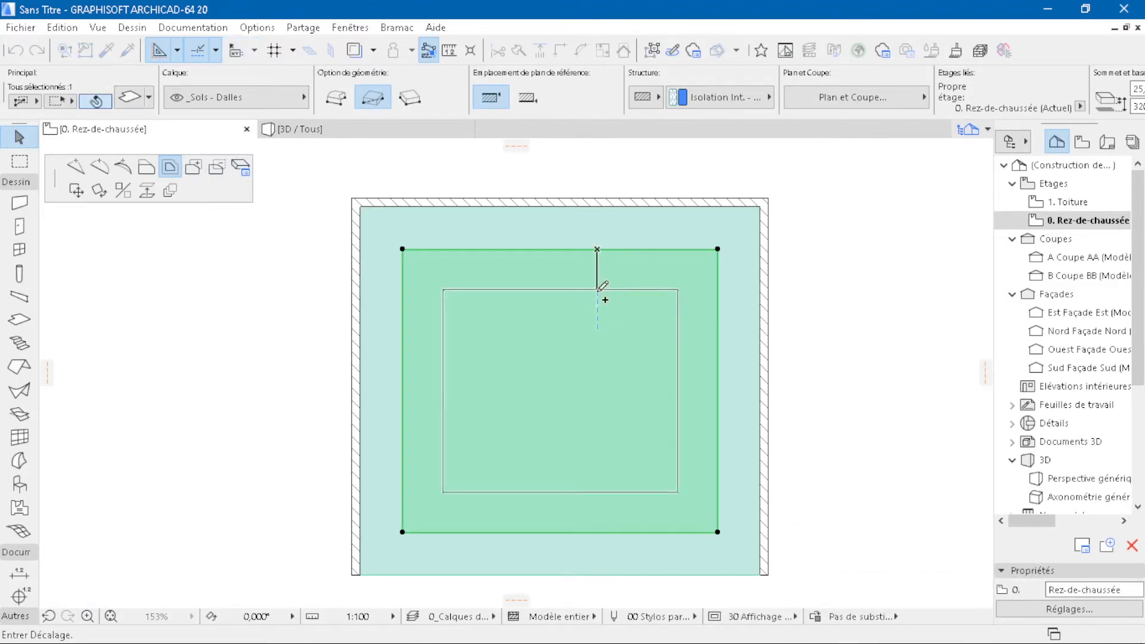
pyautogui.click(807, 341)
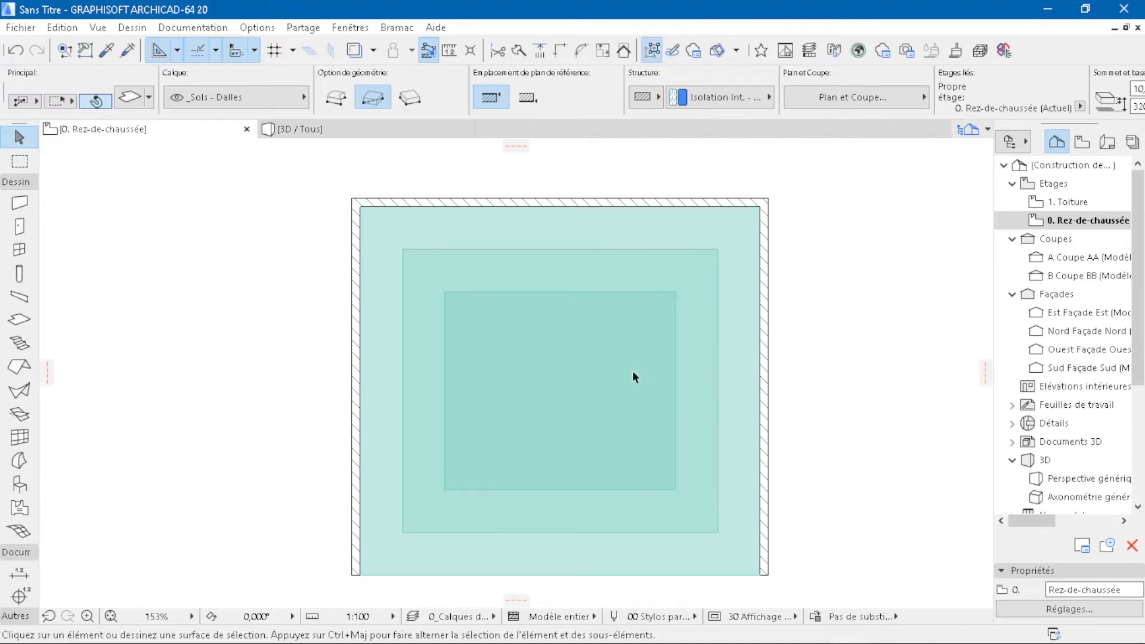
# Set the innermost ceiling slab's thickness to 35 cm and view the stepped ceiling in the 3D perspective
pyautogui.click(572, 369)
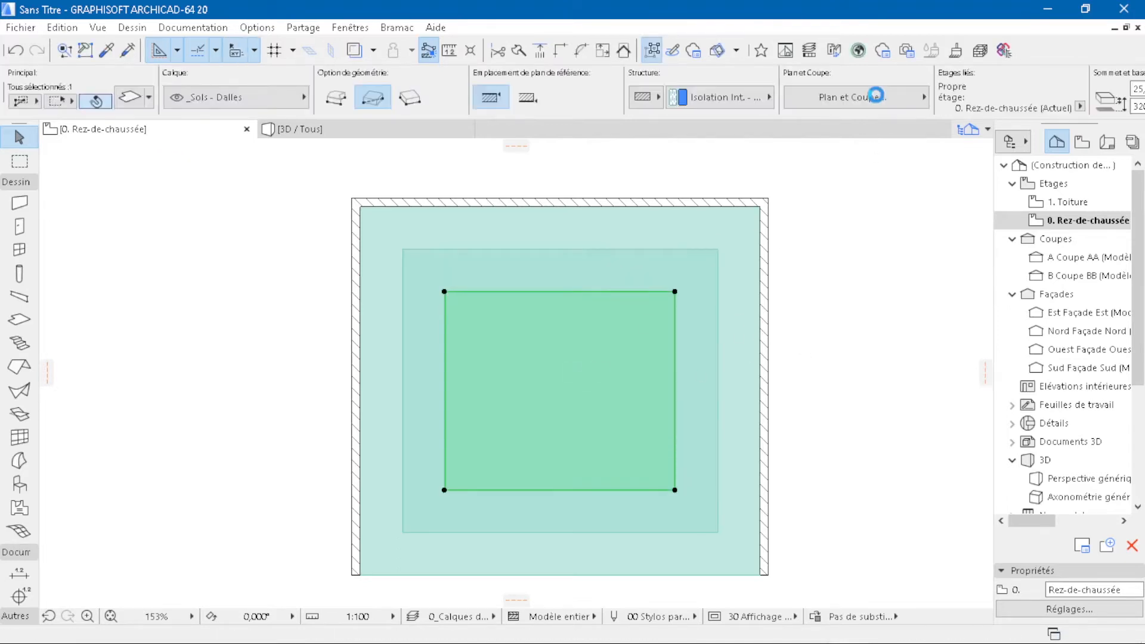
pyautogui.click(1058, 88)
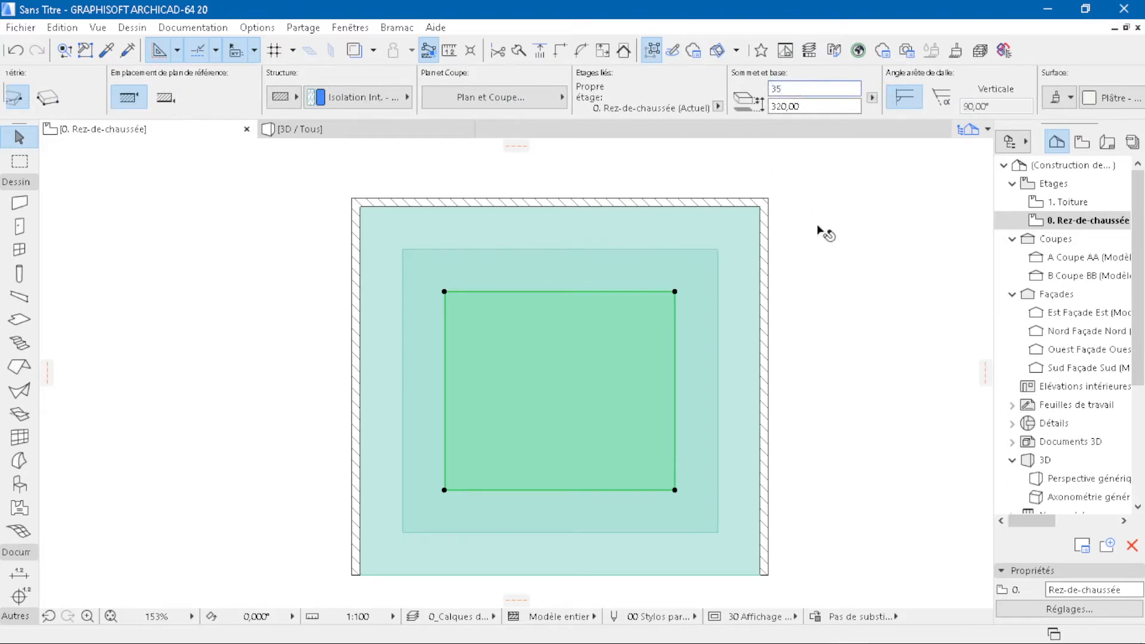
pyautogui.click(836, 245)
pyautogui.click(389, 131)
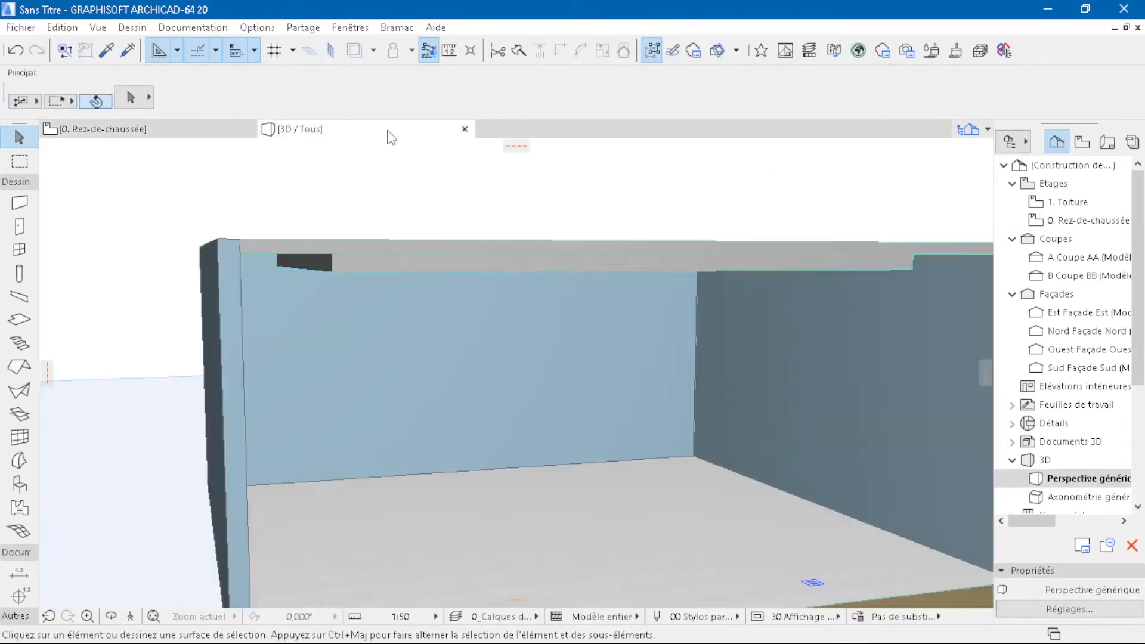
pyautogui.keyDown('shift'); pyautogui.moveTo(776, 382); pyautogui.dragTo(732, 374, button='middle'); pyautogui.keyUp('shift')
# In the ground-floor plan, draw a full circle with a 50 cm radius centred on the innermost ceiling slab
pyautogui.click(205, 132)
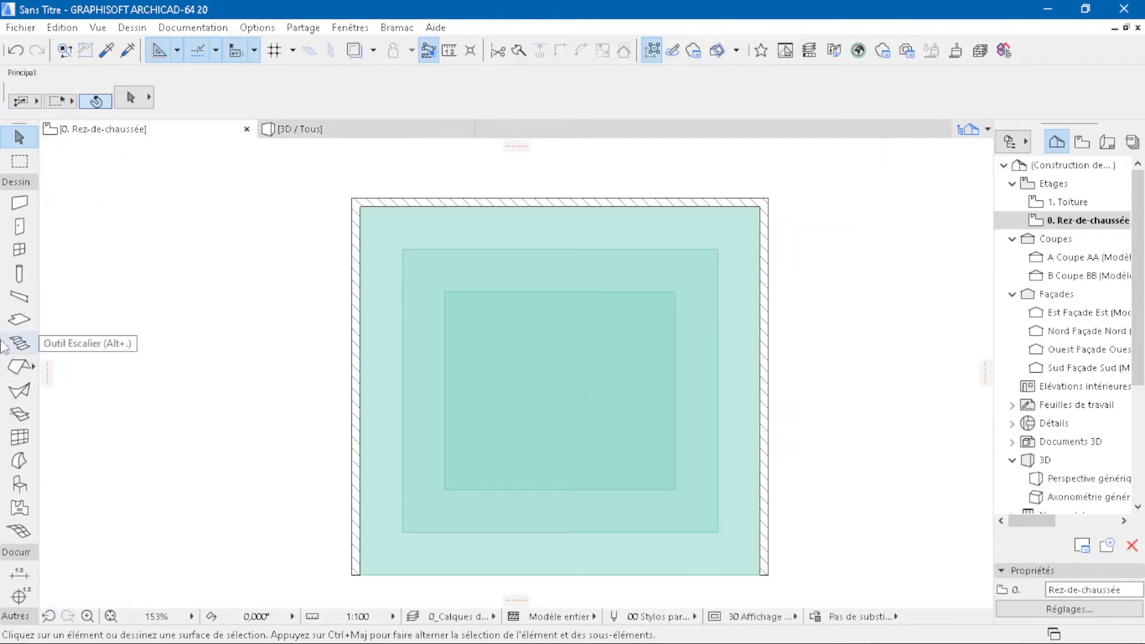
pyautogui.click(16, 181)
pyautogui.click(21, 363)
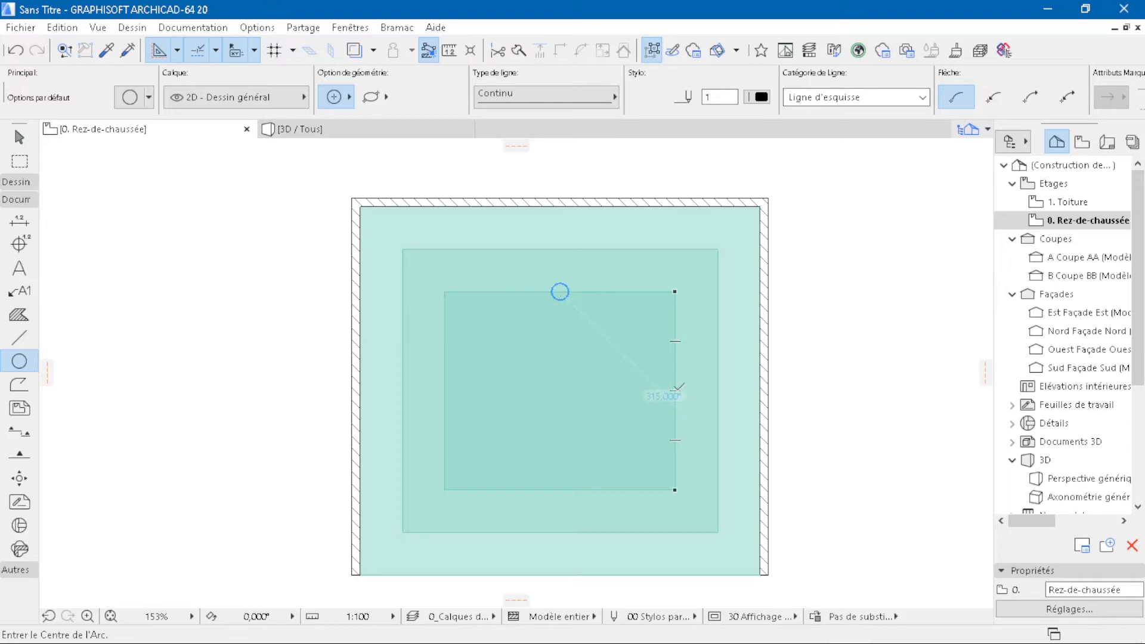
pyautogui.click(560, 391)
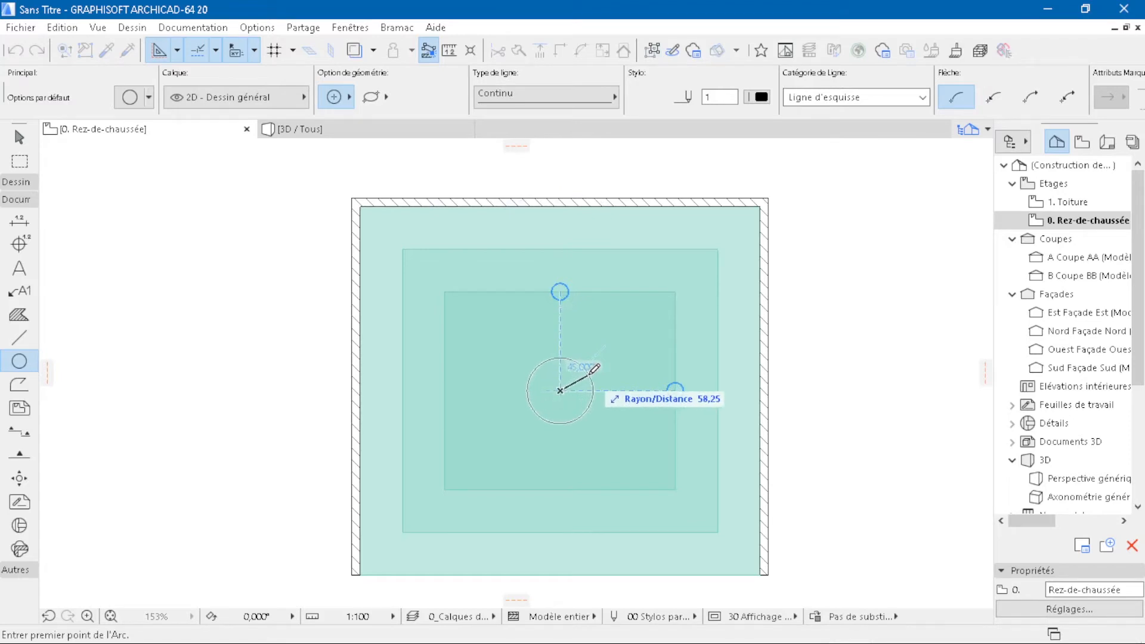
pyautogui.write('50')
pyautogui.press('Return')
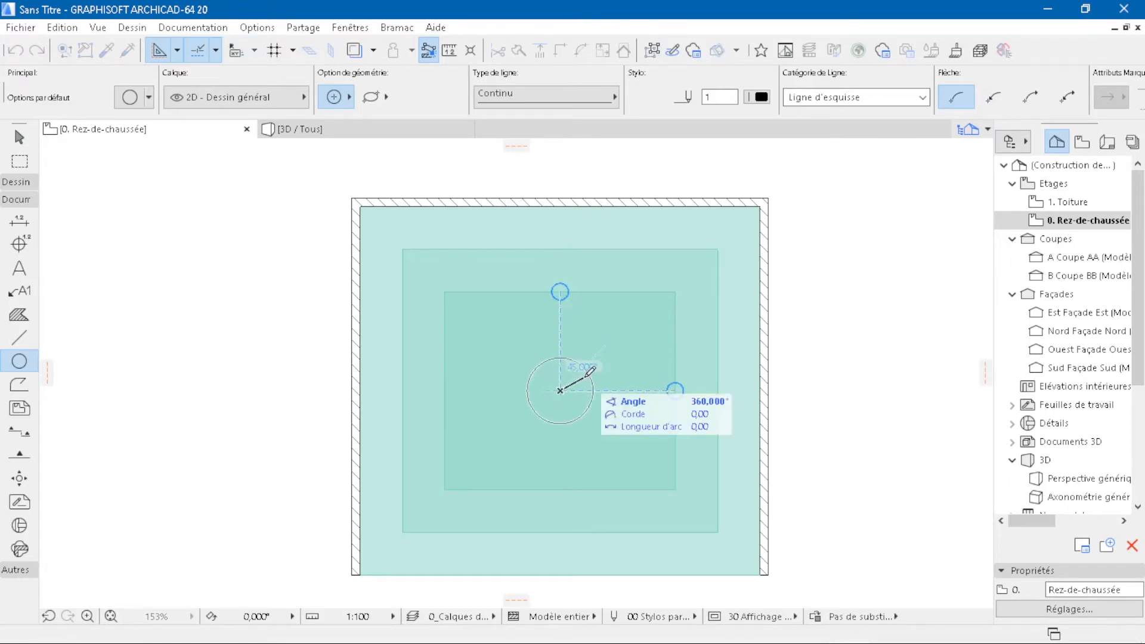
pyautogui.scroll(3, 697, 422)
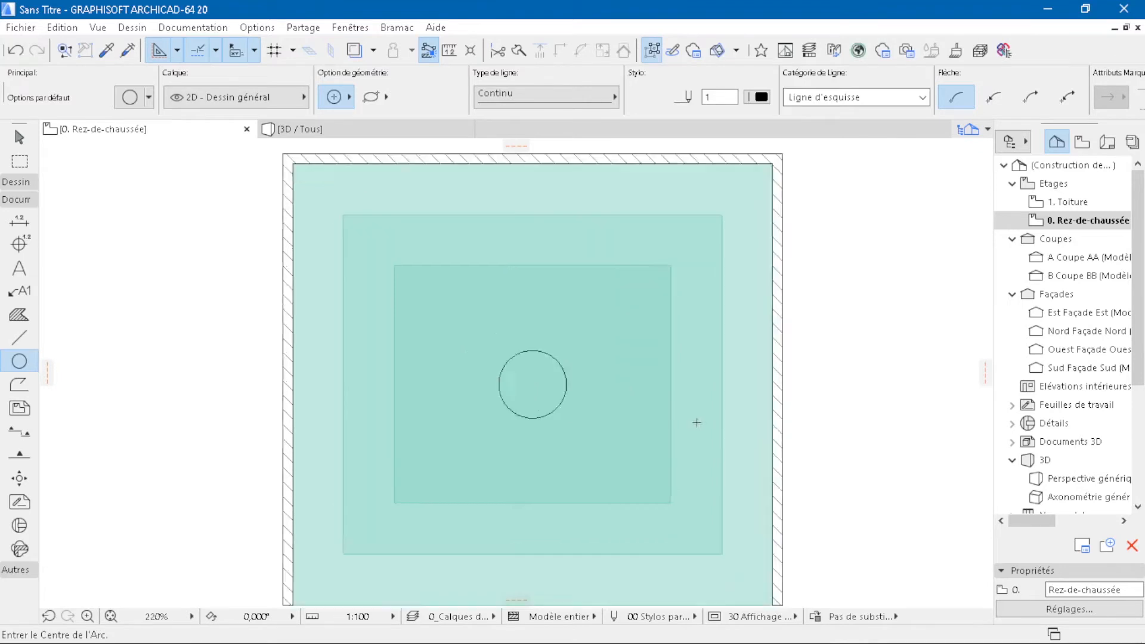
pyautogui.press('Escape')
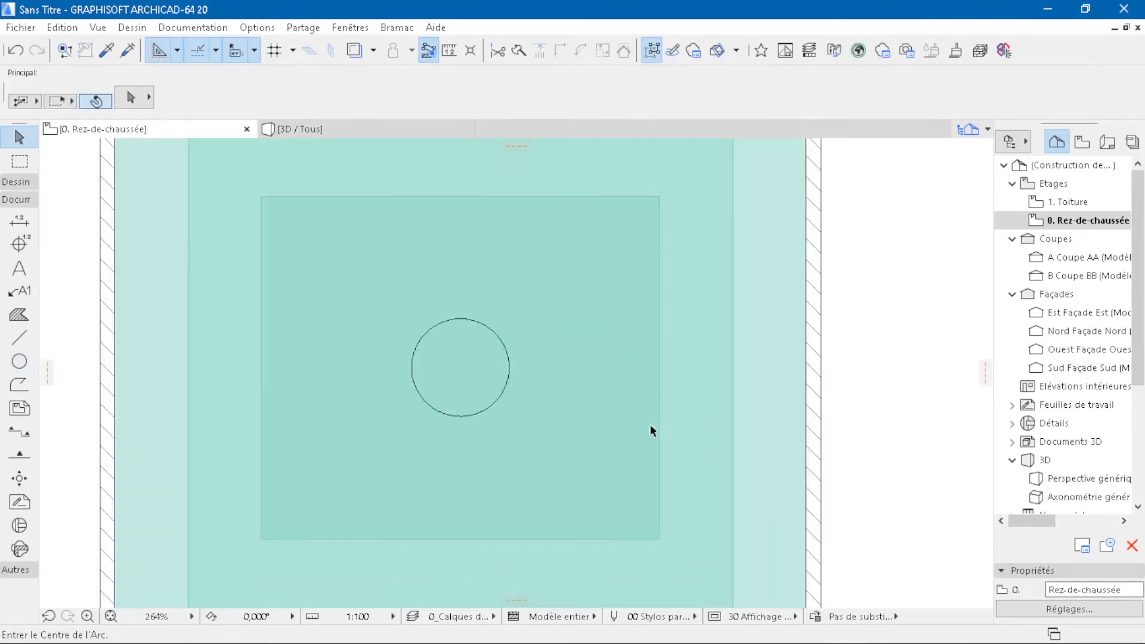
# Cut a circular opening in the innermost ceiling slab from the drawn circle's outline, and clear the selection
pyautogui.click(585, 348)
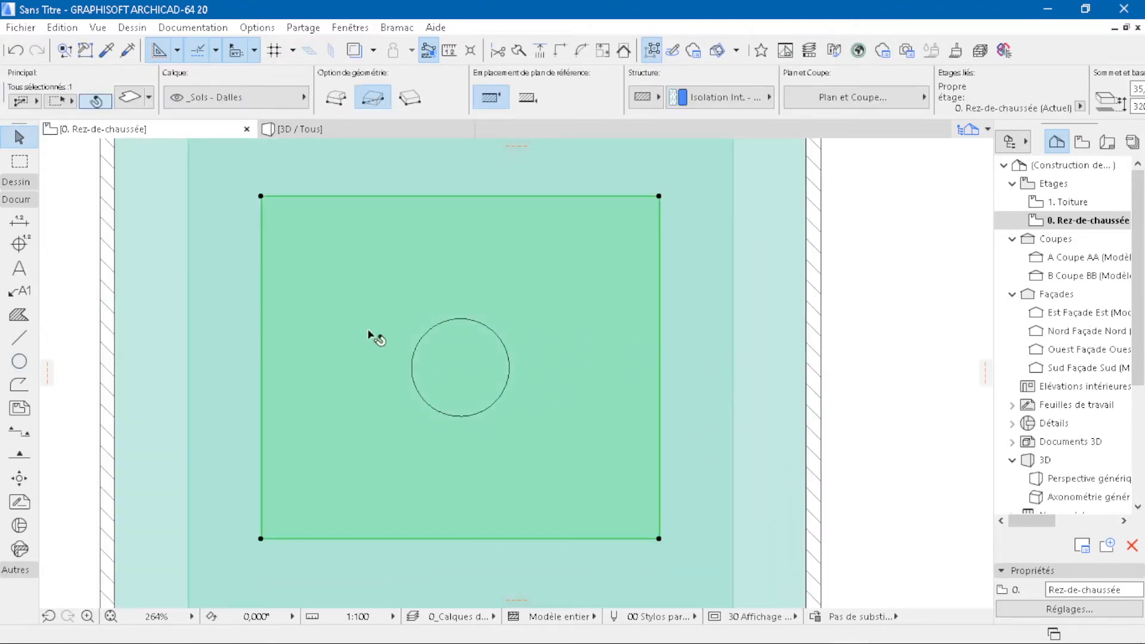
pyautogui.click(18, 182)
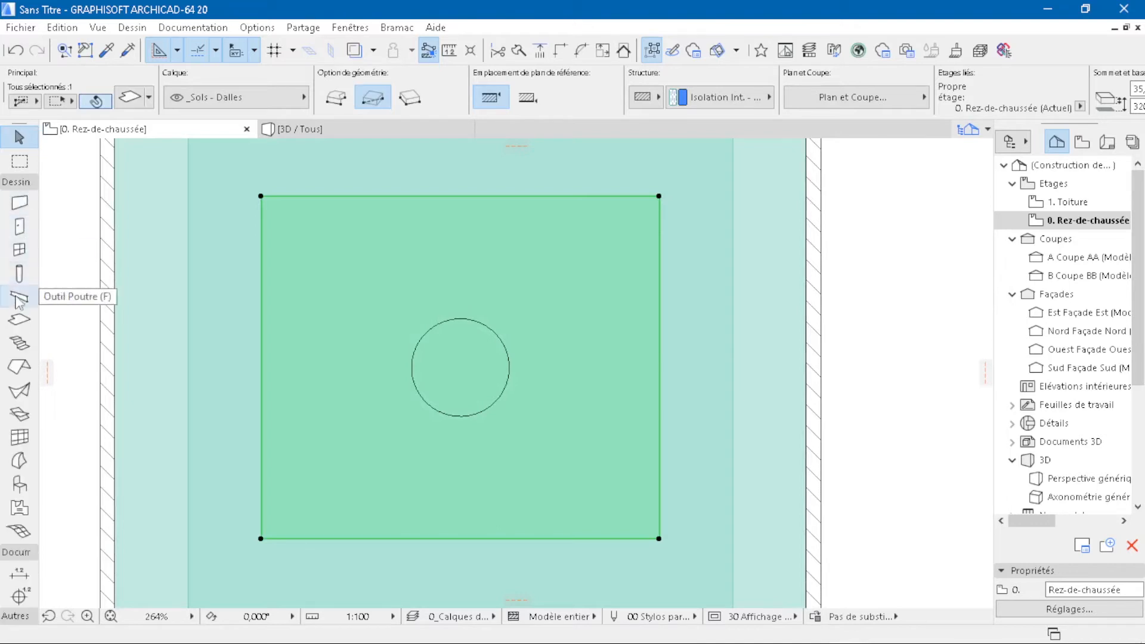
pyautogui.click(19, 320)
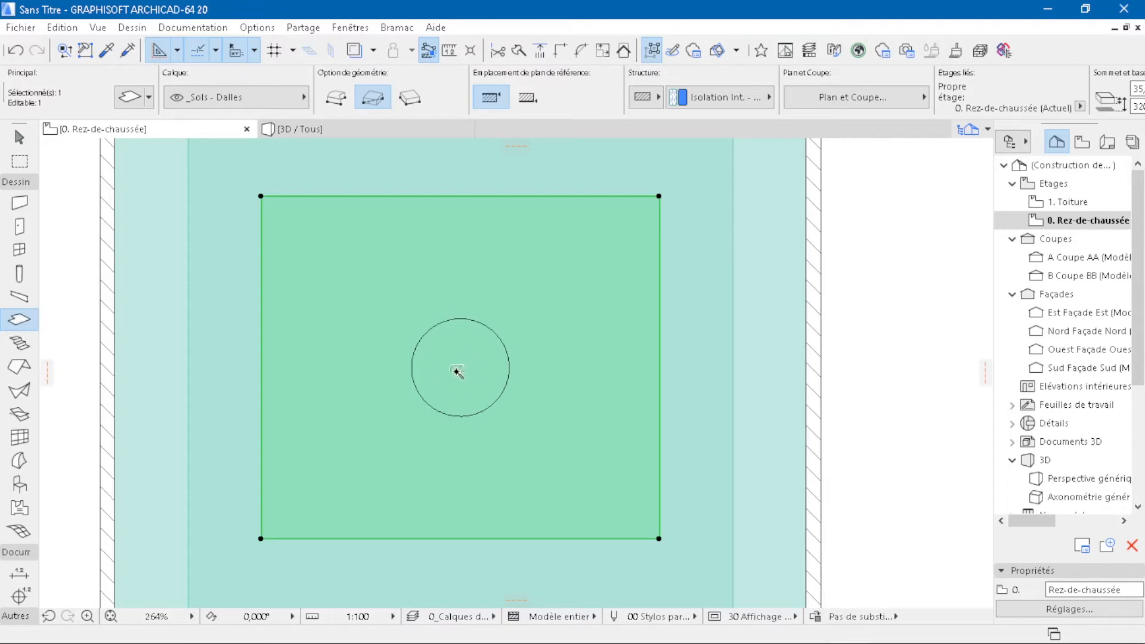
pyautogui.click(456, 371)
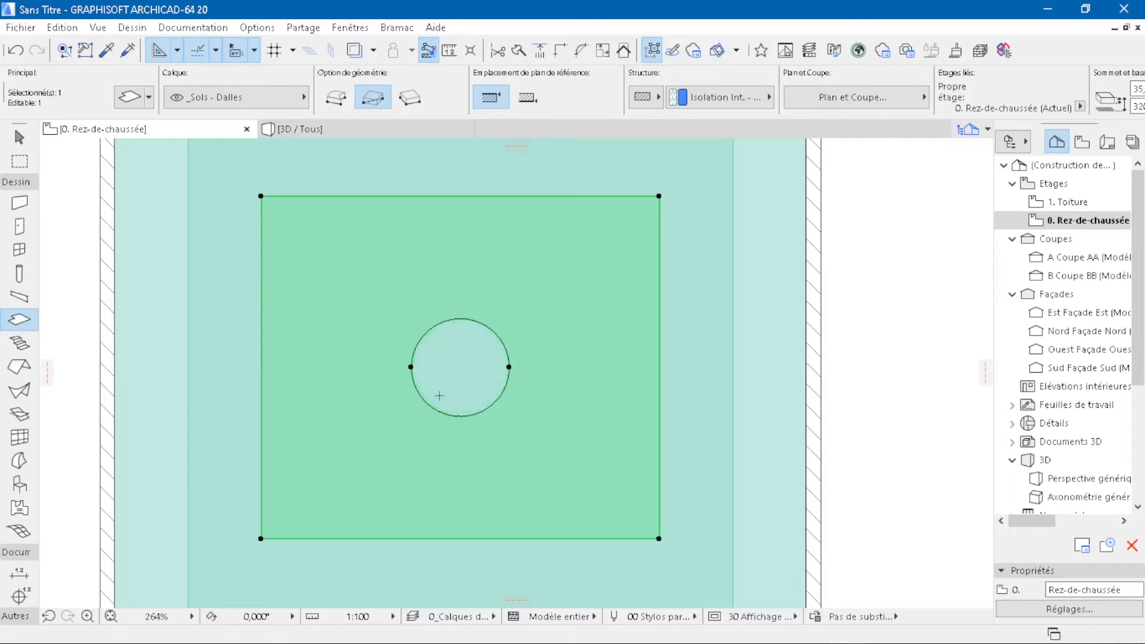
pyautogui.press('Escape')
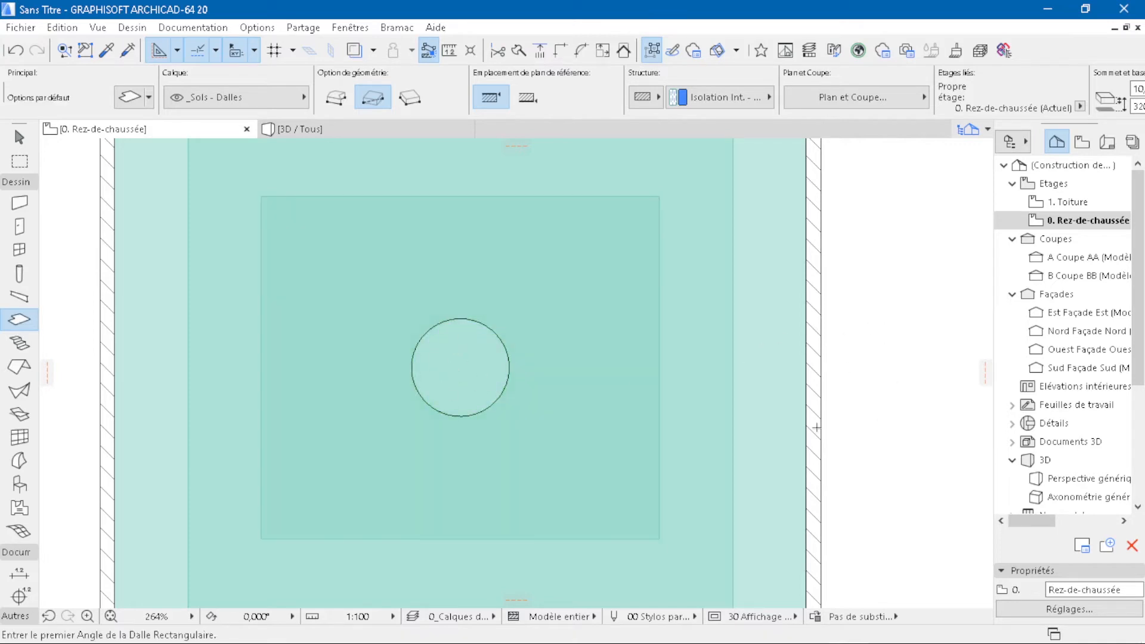
pyautogui.press('Escape')
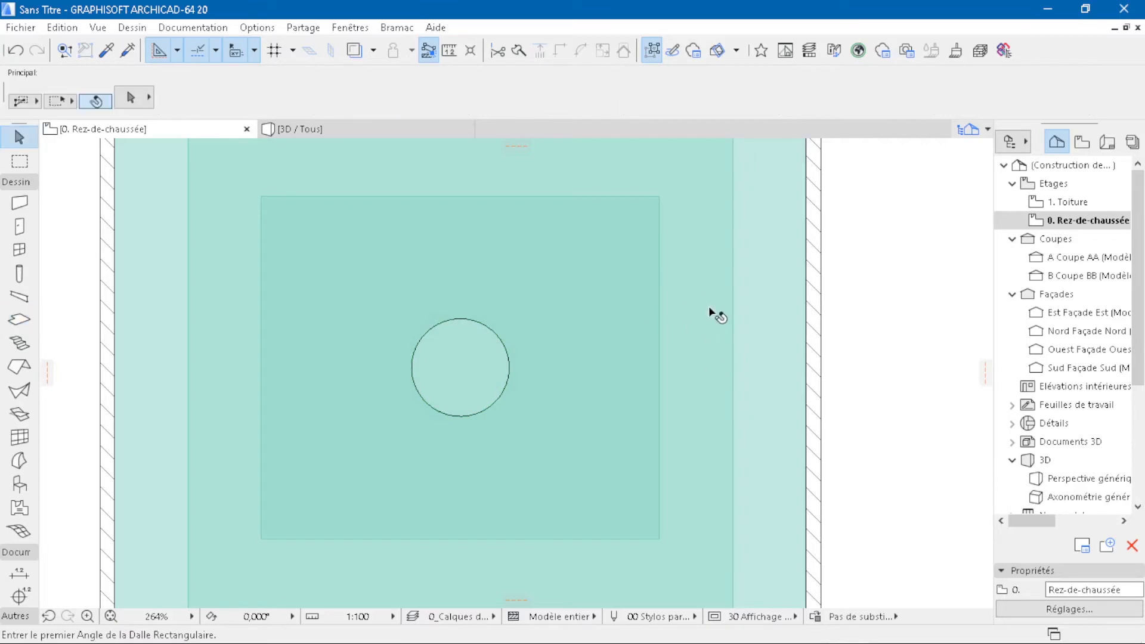
# Cut the same circular opening through the middle ceiling slab, using the drawn circle's outline
pyautogui.click(710, 307)
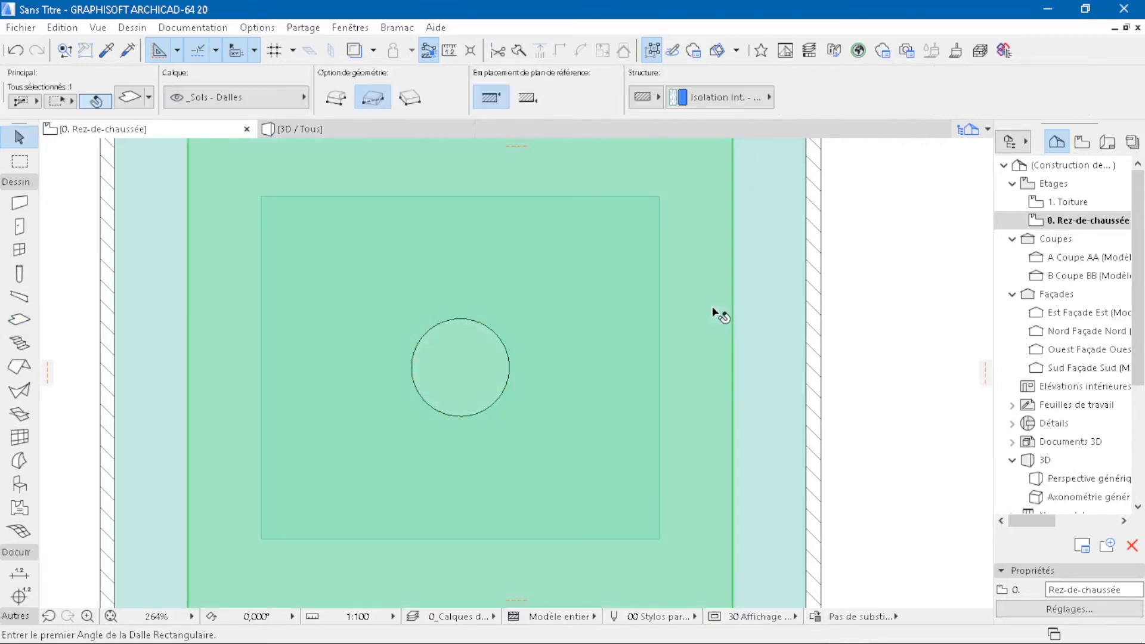
pyautogui.click(8, 322)
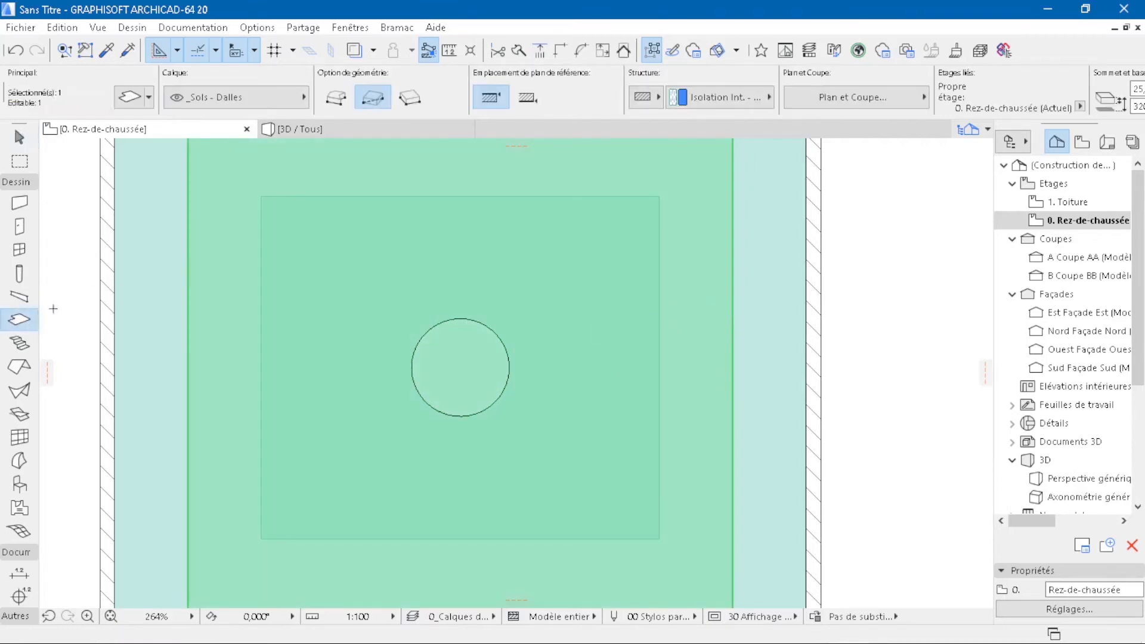
pyautogui.click(470, 366)
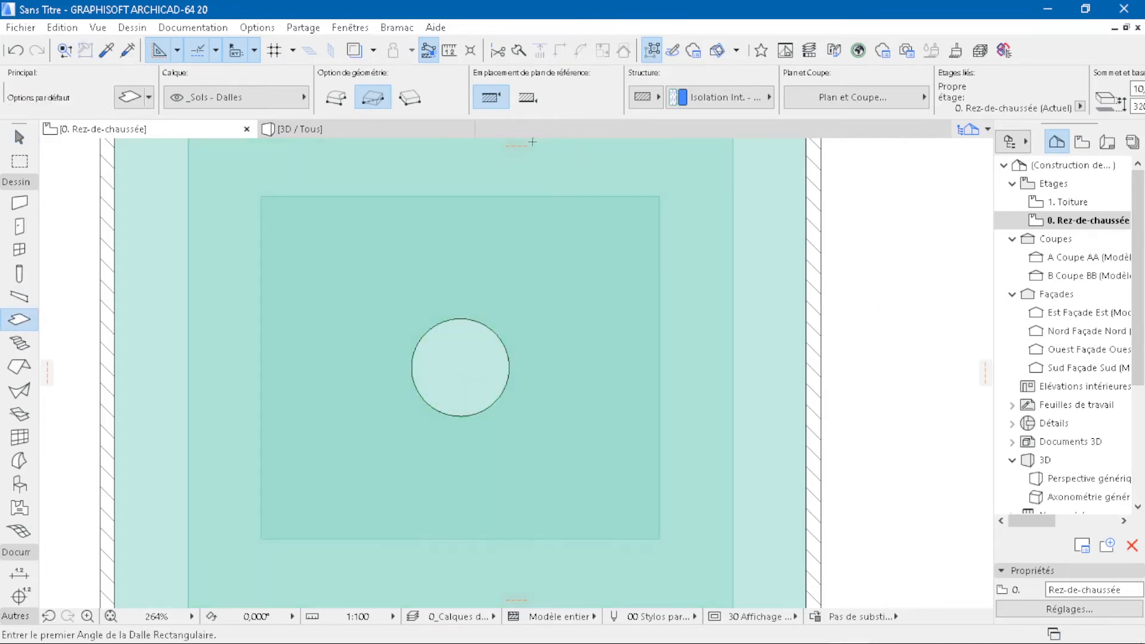
# Examine the stepped ceiling and its circular opening from below in the 3D perspective, and return to the ground-floor plan
pyautogui.click(373, 130)
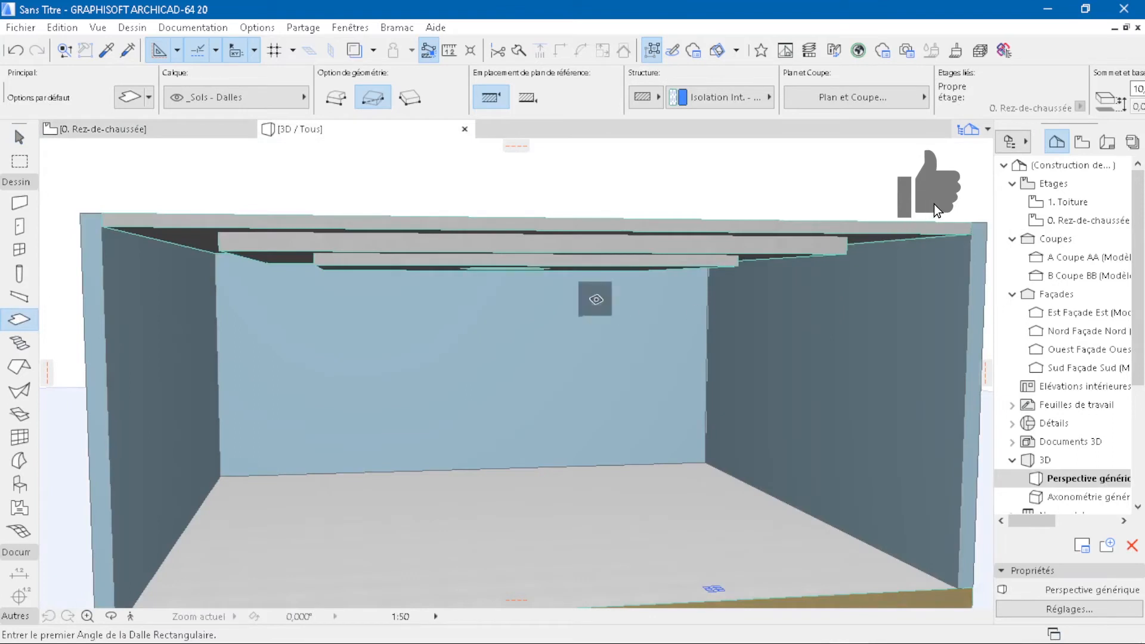
pyautogui.scroll(2, 596, 301)
pyautogui.keyDown('shift'); pyautogui.moveTo(614, 386); pyautogui.dragTo(606, 425, button='middle'); pyautogui.keyUp('shift')
pyautogui.scroll(-5, 808, 412)
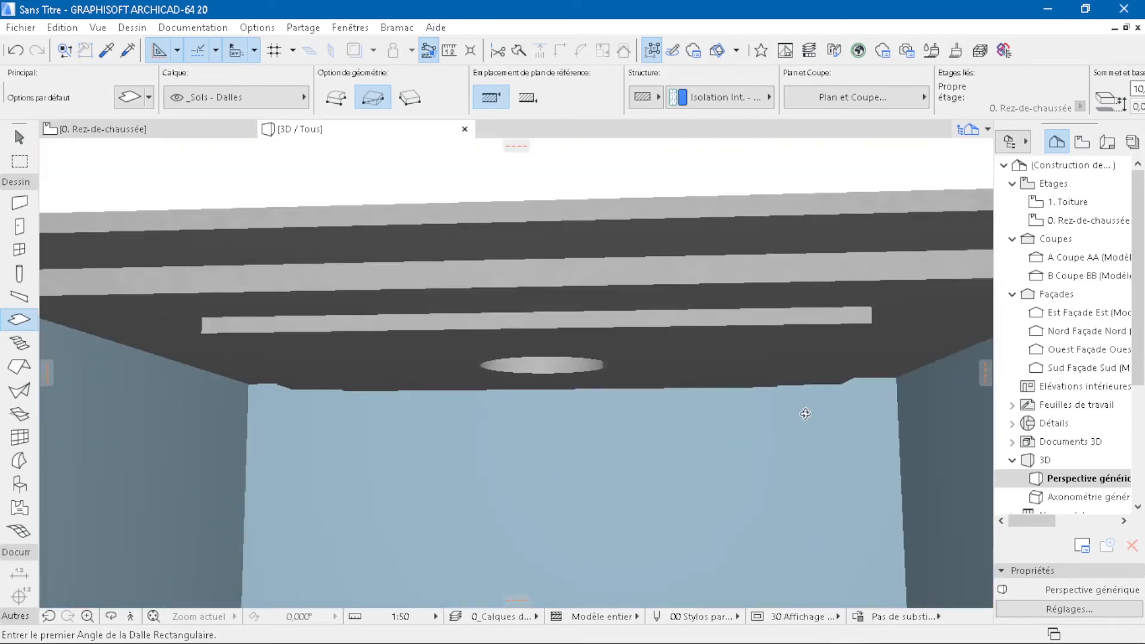
pyautogui.click(111, 616)
pyautogui.scroll(2, 775, 426)
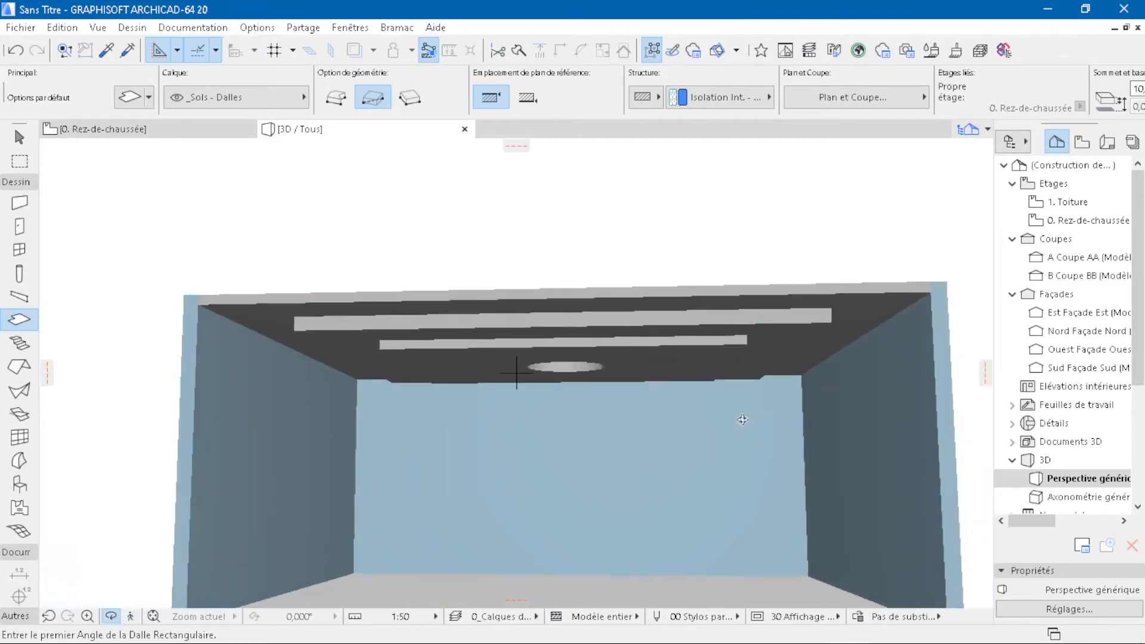
pyautogui.scroll(3, 681, 386)
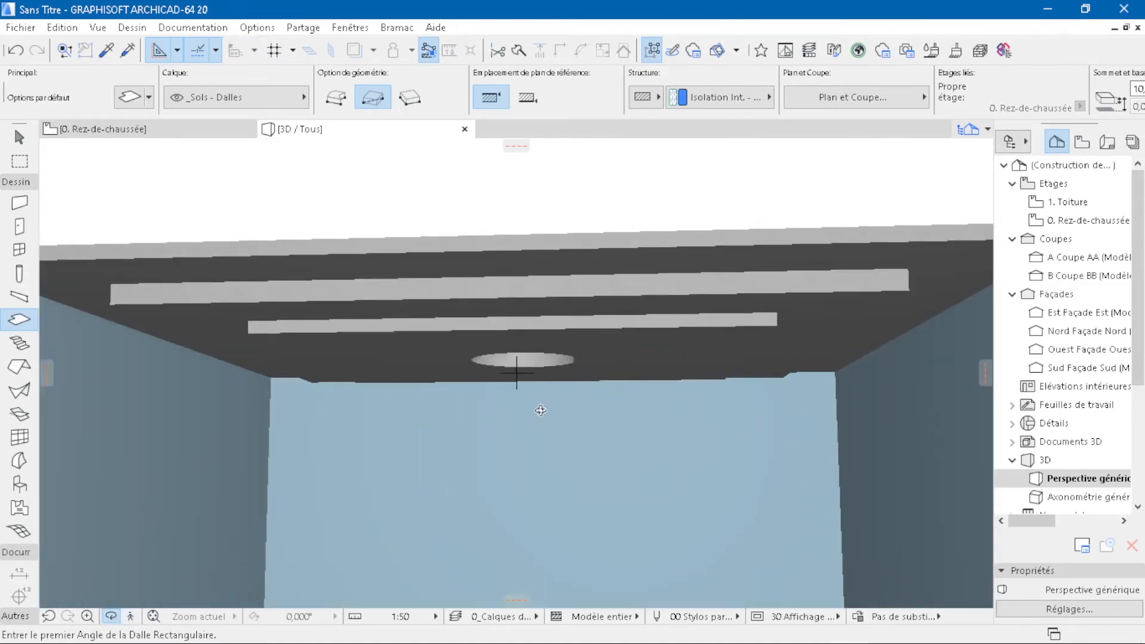
pyautogui.moveTo(540, 411); pyautogui.dragTo(718, 410)
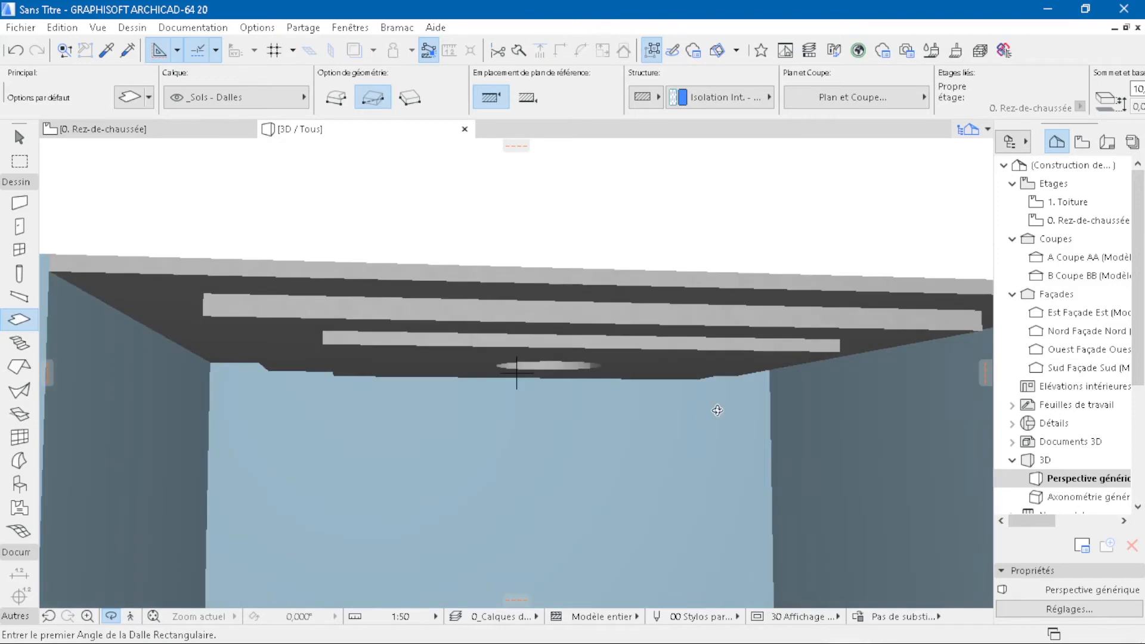
pyautogui.moveTo(721, 408); pyautogui.dragTo(702, 412, button='middle')
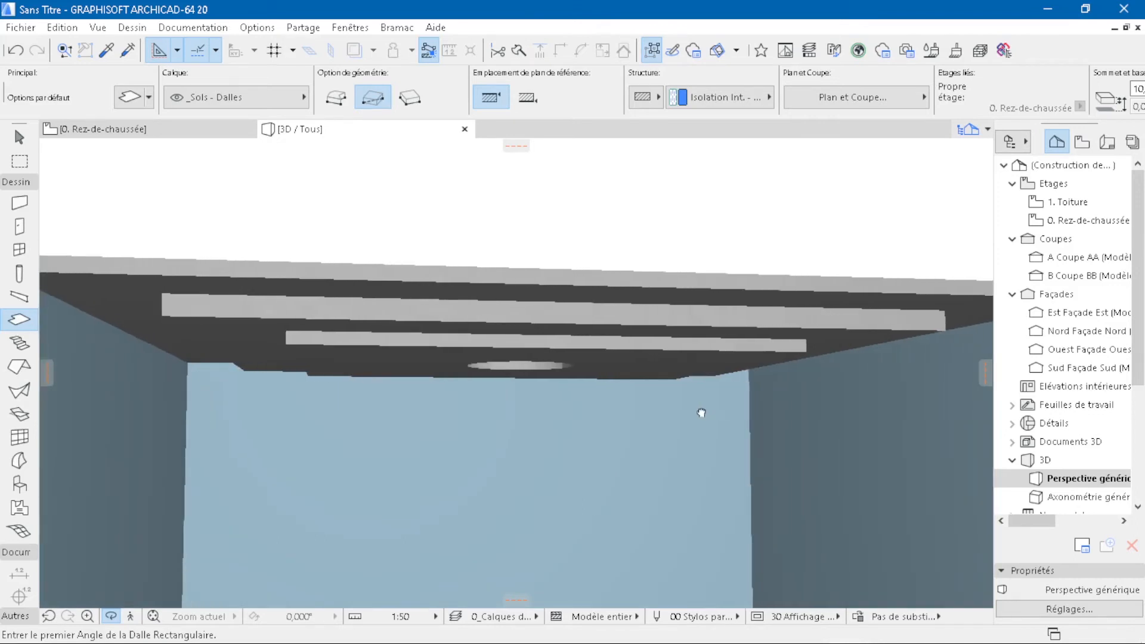
pyautogui.click(121, 134)
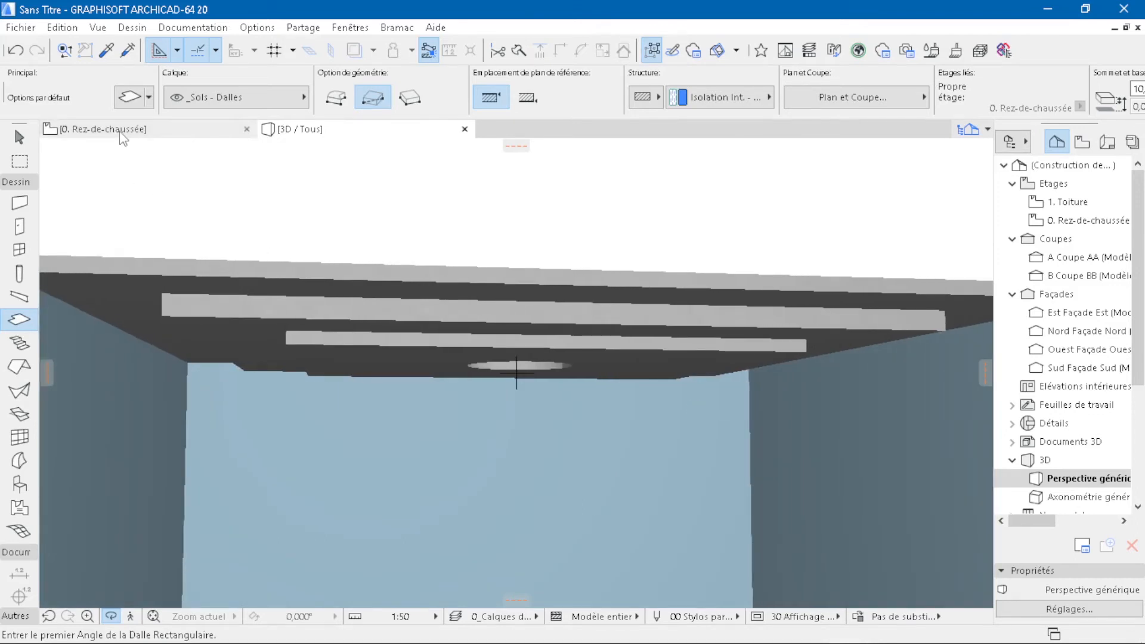
pyautogui.scroll(-1, 774, 279)
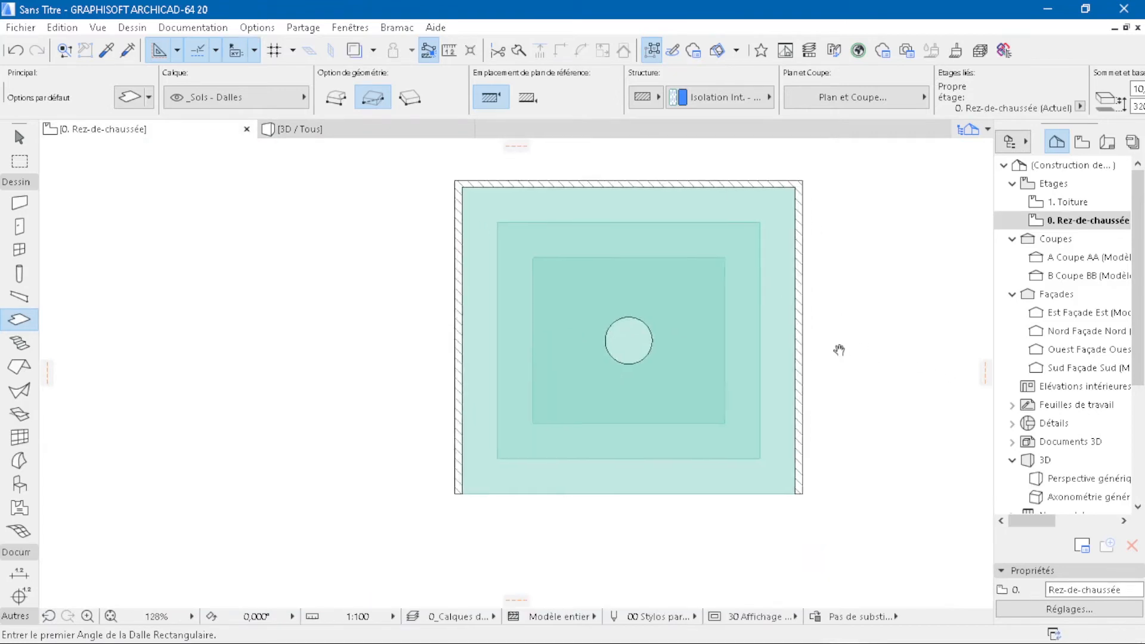
# Set the Lamp tool's default to the Plafonnier 01 20 ceiling light from Lampes Intérieures 20, with a base height of 290 cm
pyautogui.press('Escape')
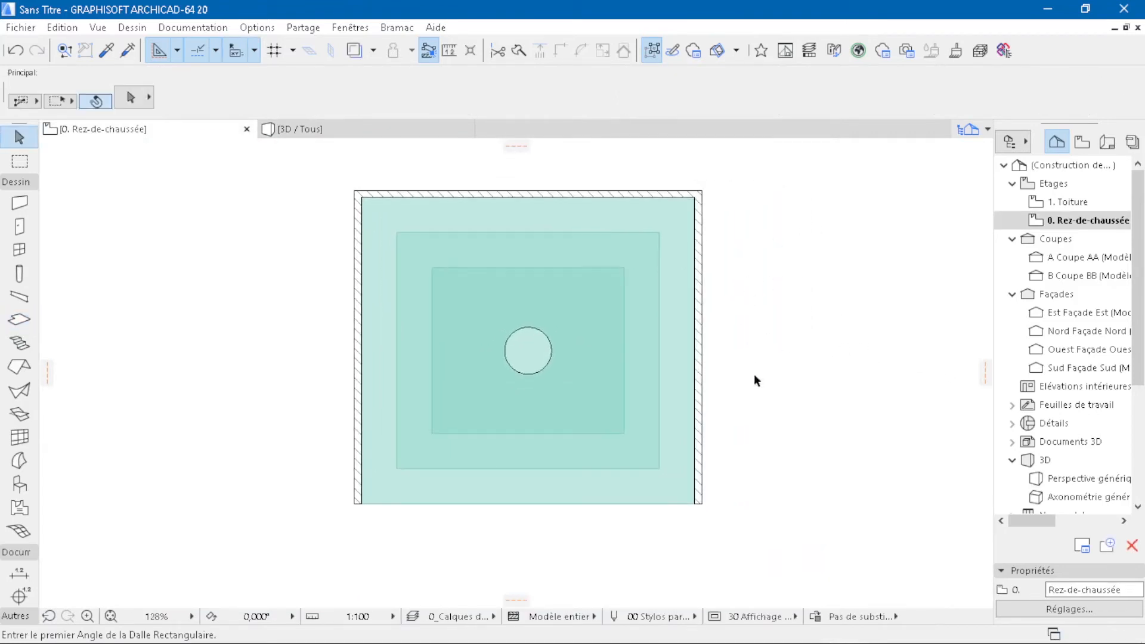
pyautogui.scroll(1, 747, 358)
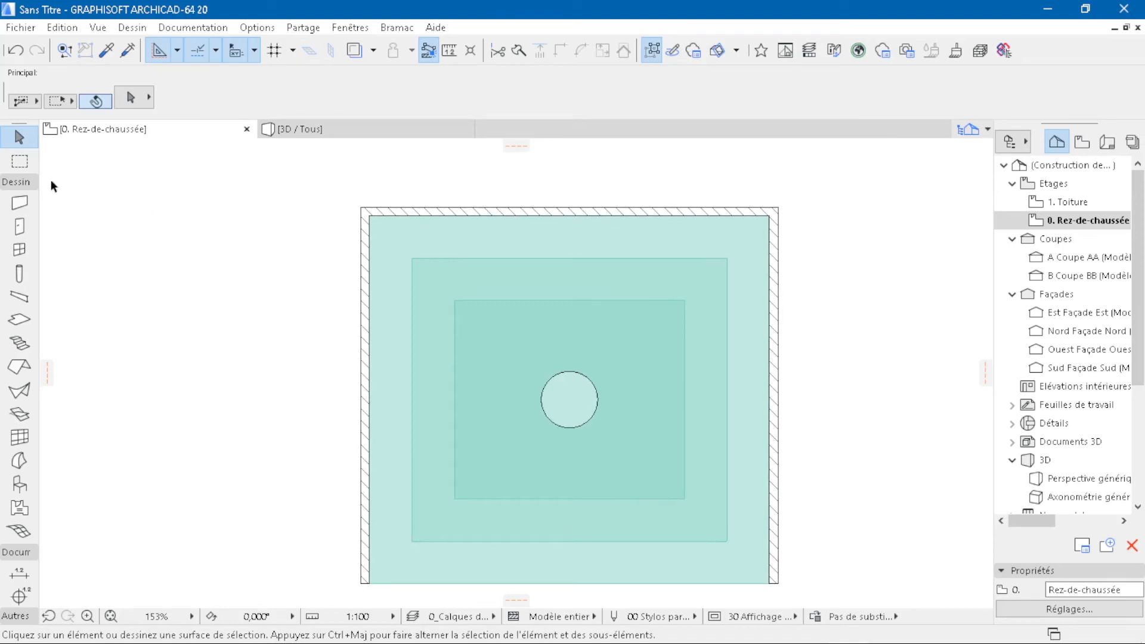
pyautogui.click(19, 183)
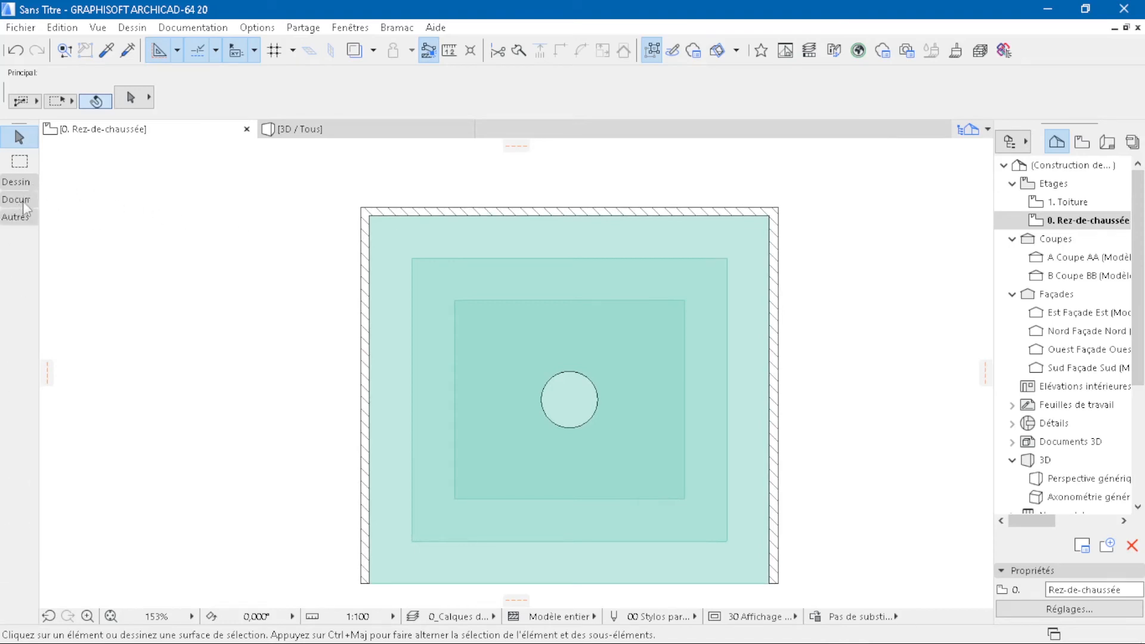
pyautogui.click(18, 218)
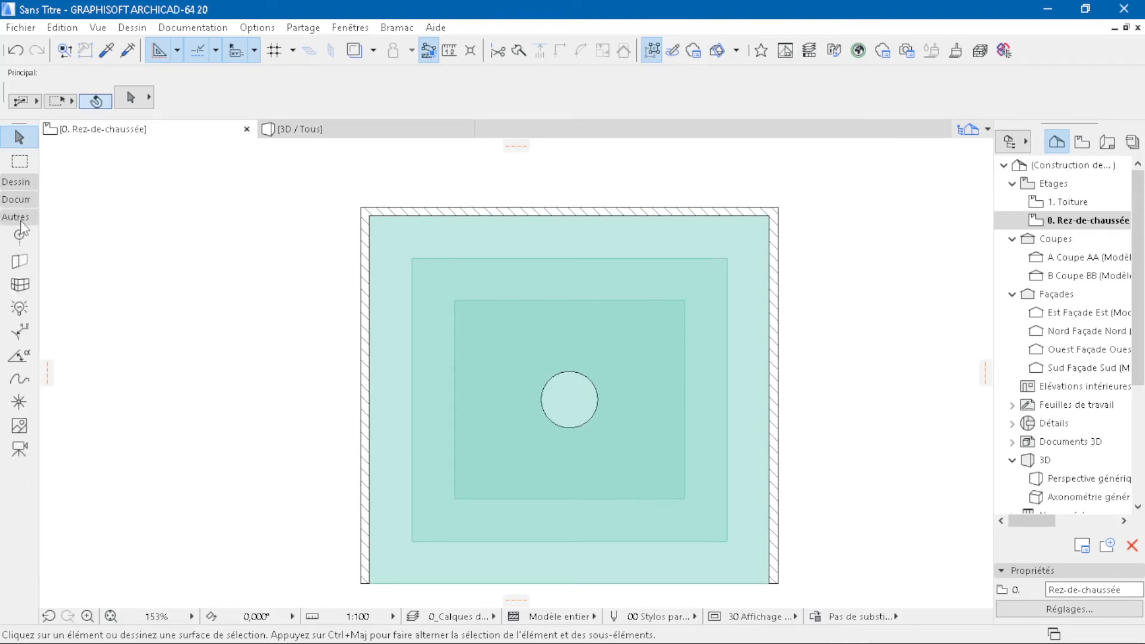
pyautogui.click(19, 310)
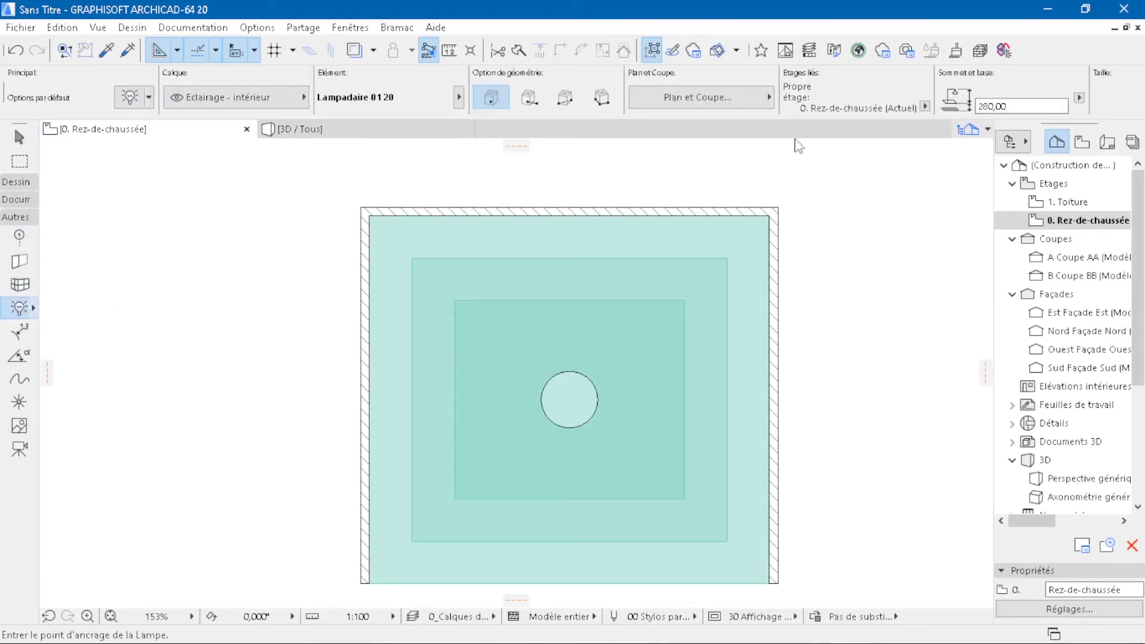
pyautogui.hotkey('ctrl', 't')
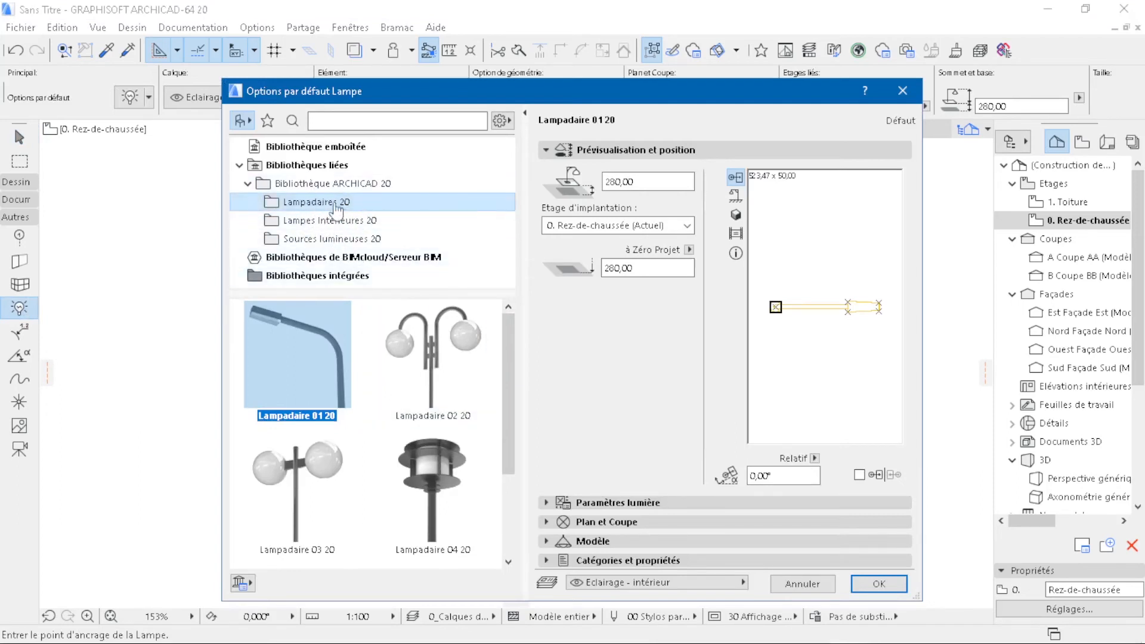
pyautogui.click(322, 219)
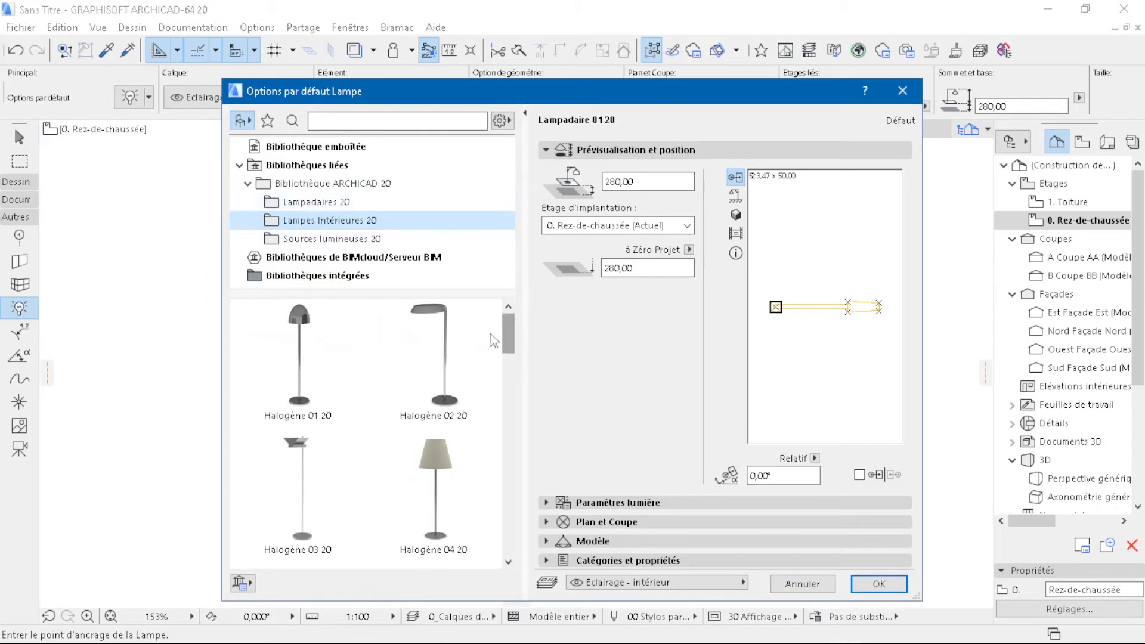
pyautogui.scroll(-4, 477, 346)
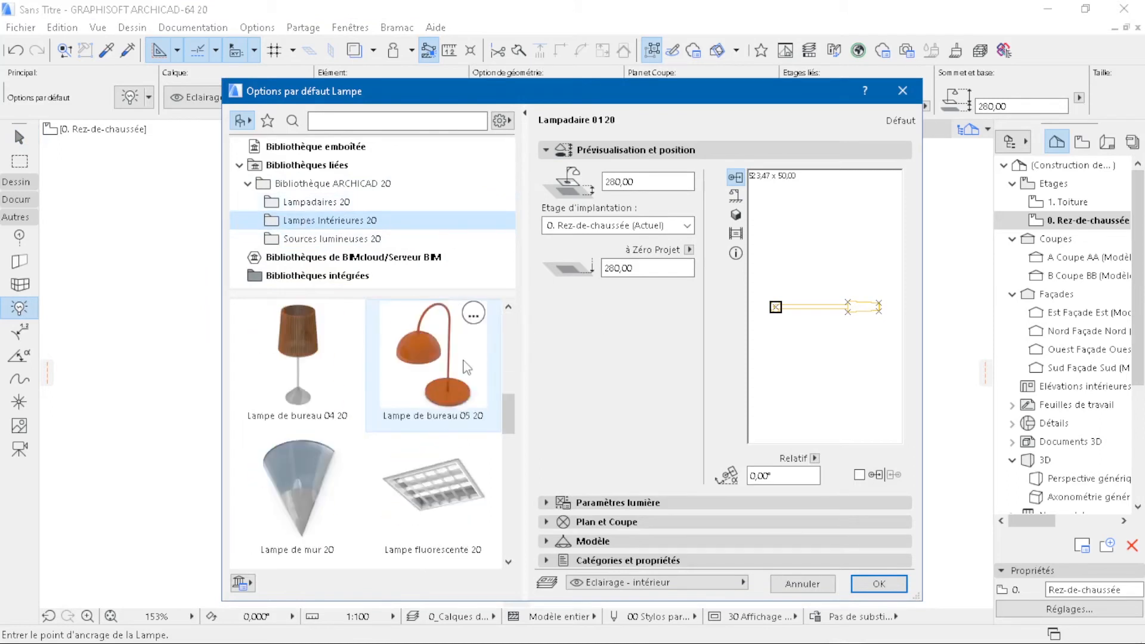
pyautogui.scroll(-3, 467, 367)
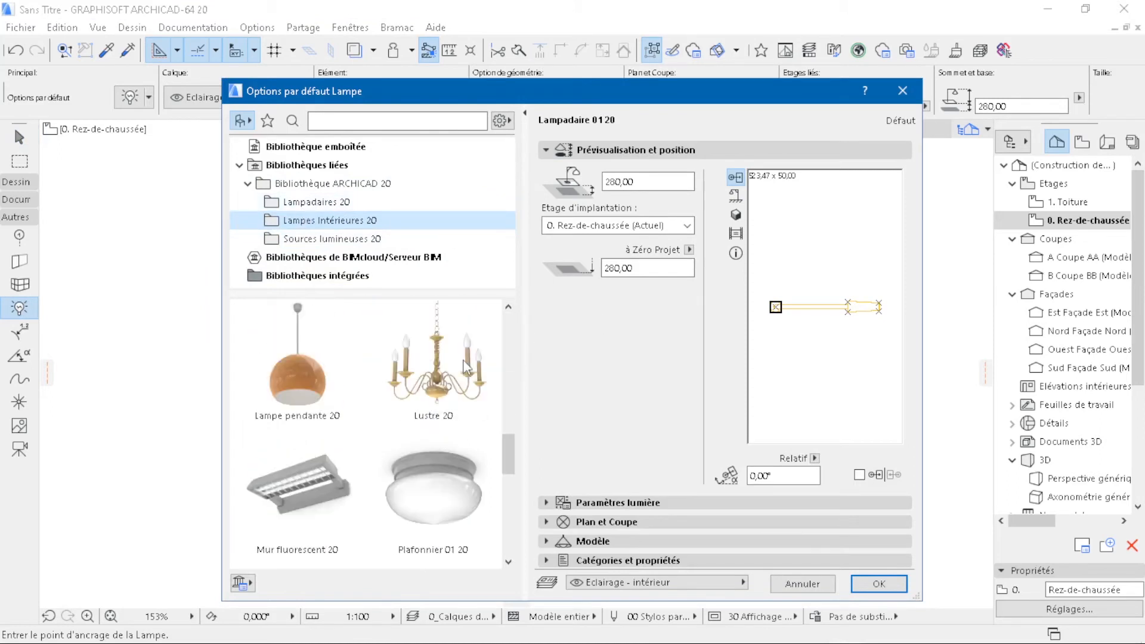
pyautogui.click(448, 471)
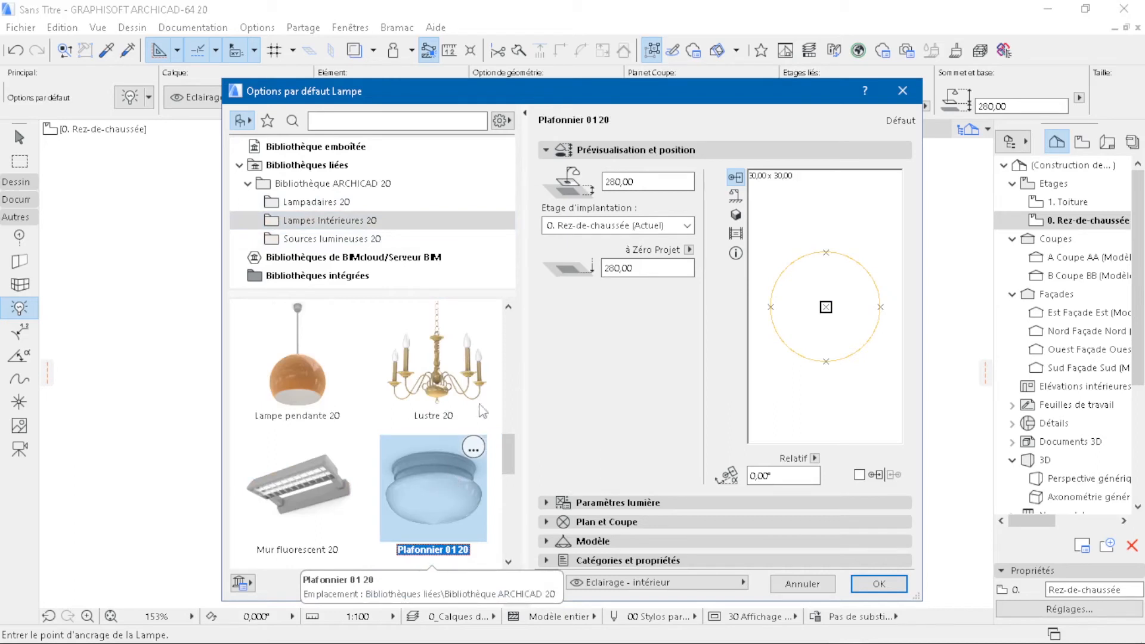
pyautogui.click(643, 182)
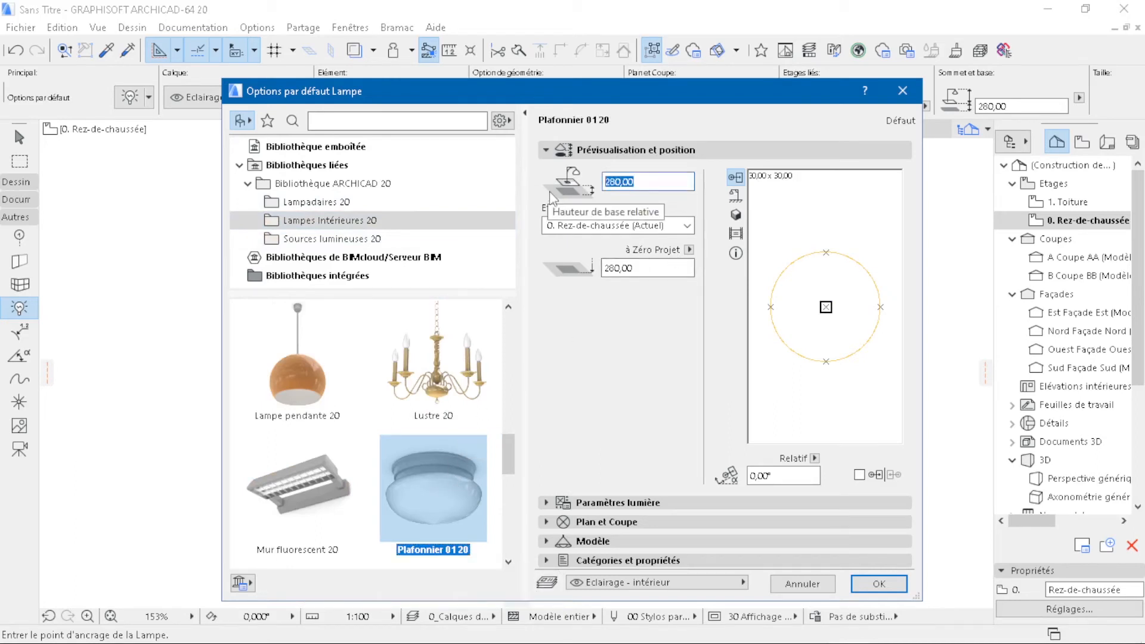
pyautogui.write('290')
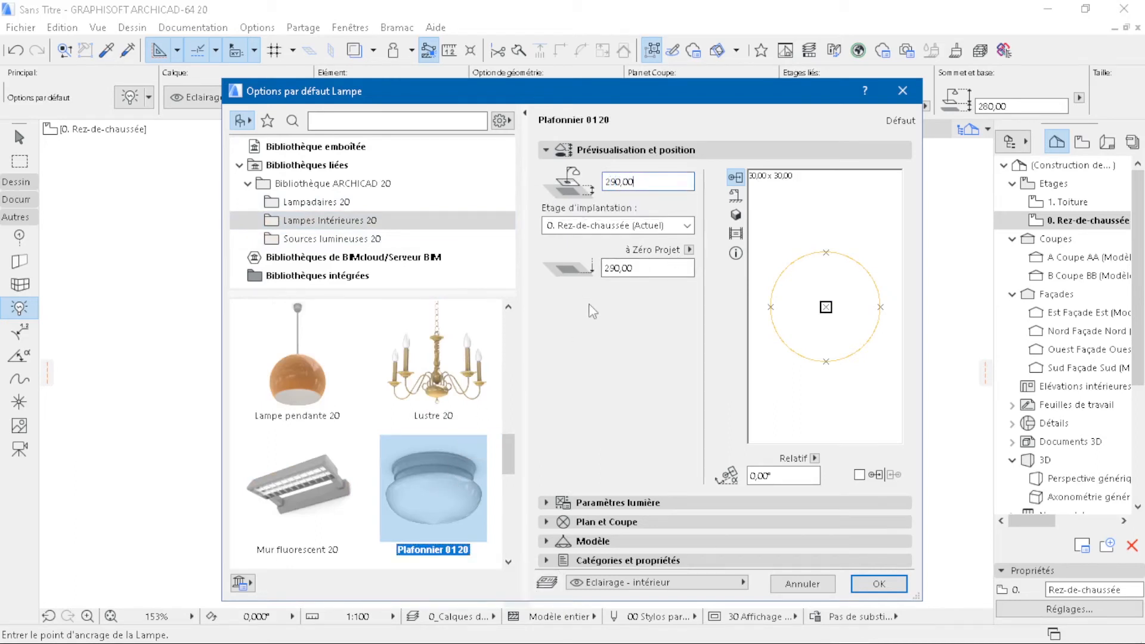
# Review the ceiling light's style, geometry, plan representation and listing parameters, keep the Type 3 style, and accept the lamp defaults
pyautogui.click(614, 503)
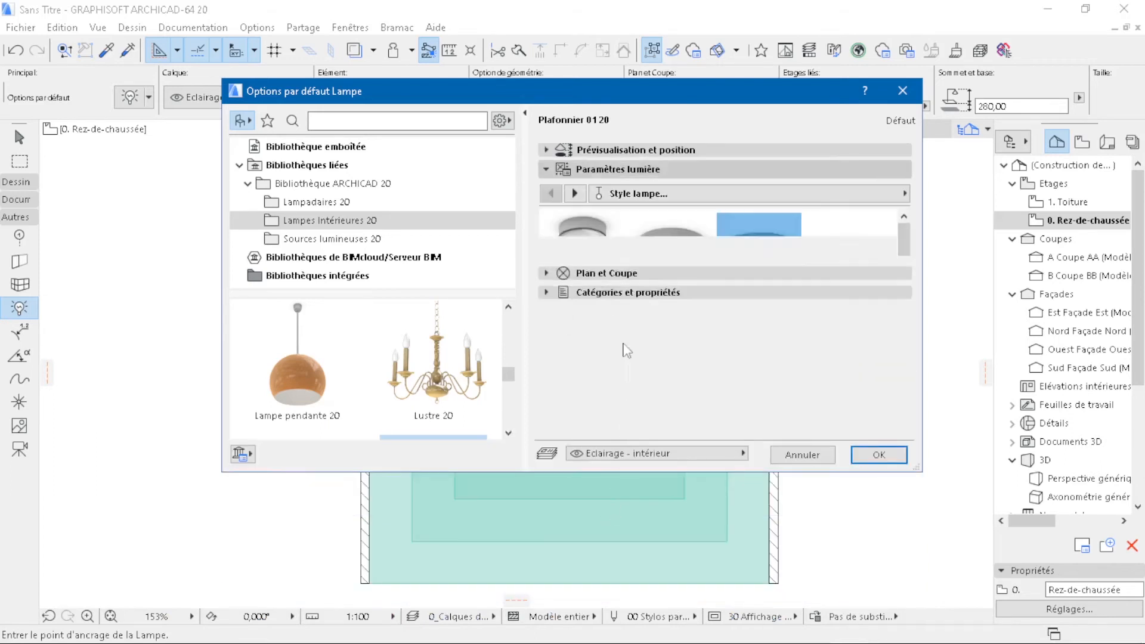
pyautogui.moveTo(903, 281)
pyautogui.mouseDown()
pyautogui.moveTo(907, 364)
pyautogui.moveTo(908, 281)
pyautogui.mouseUp()
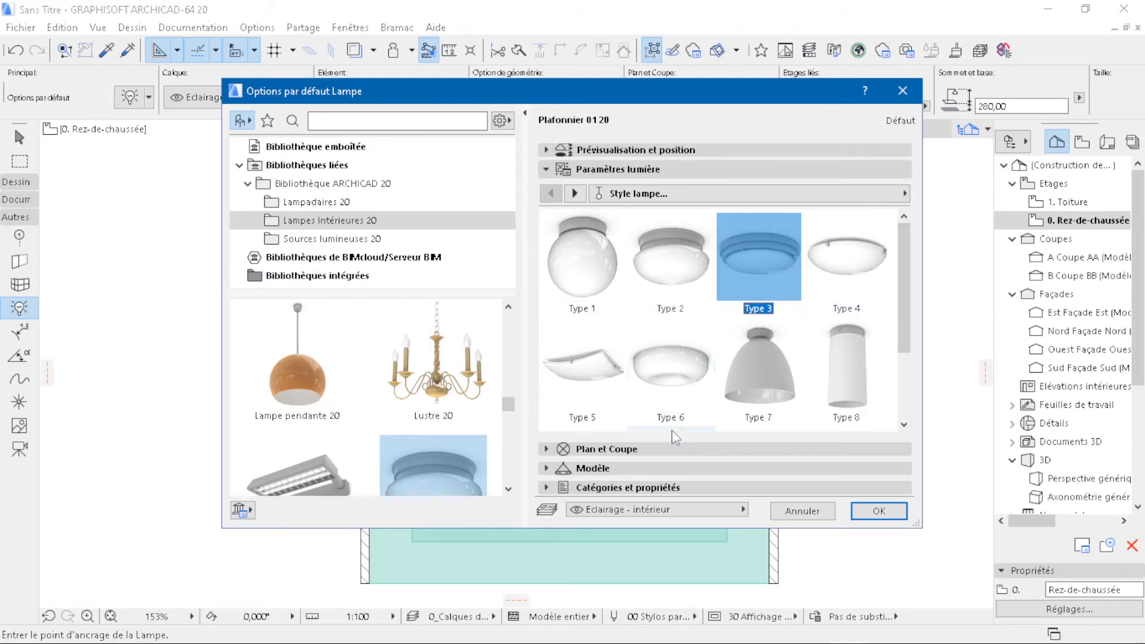
pyautogui.click(575, 193)
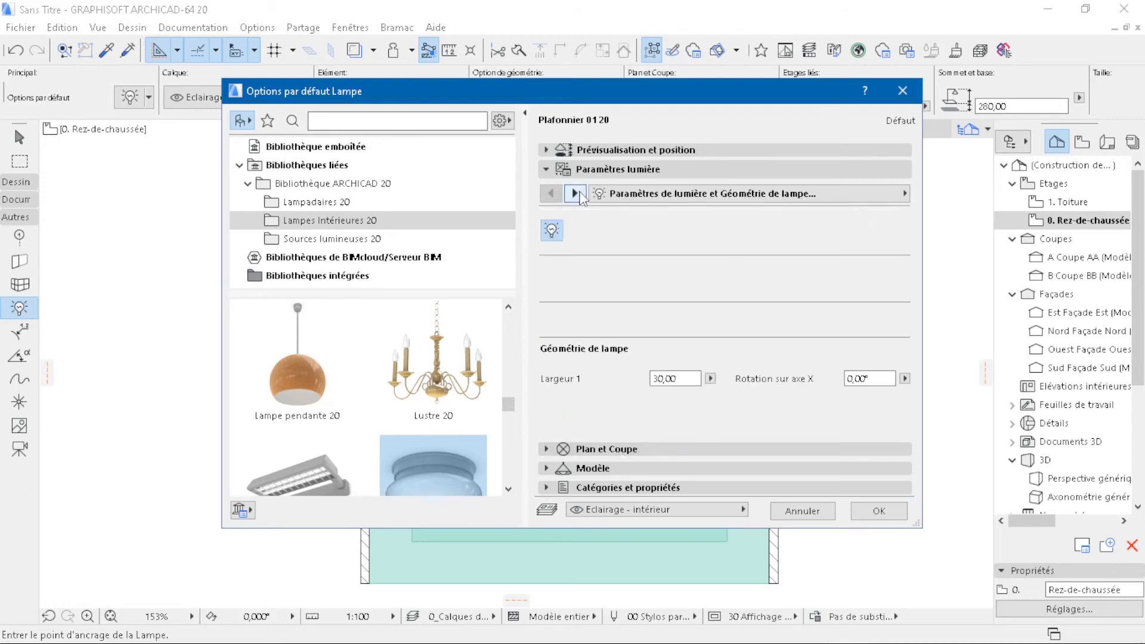
pyautogui.click(575, 193)
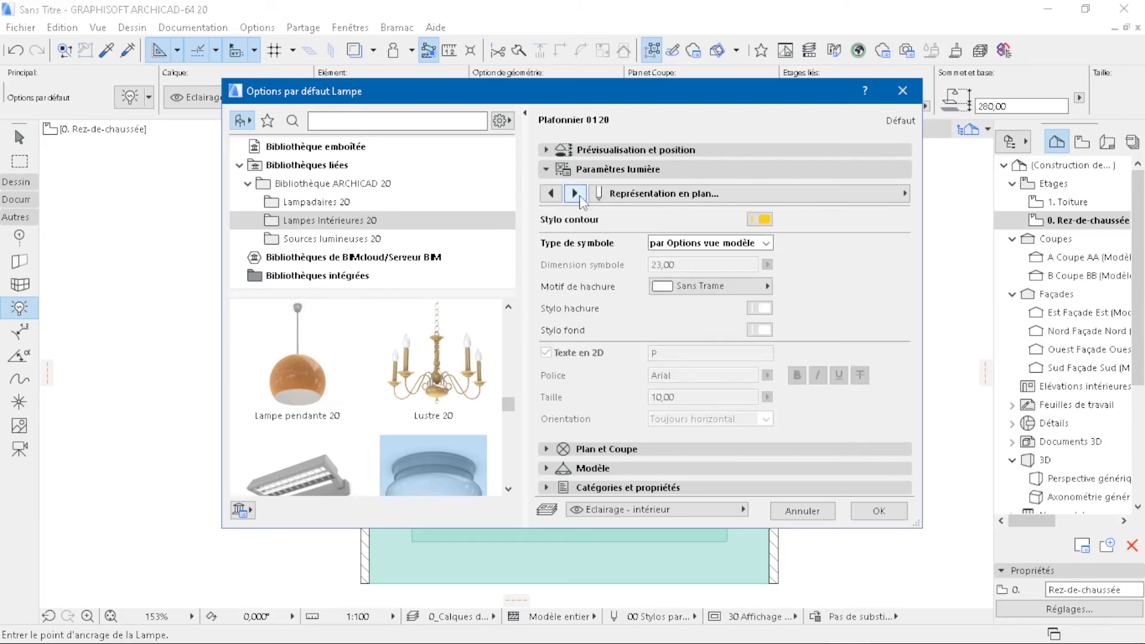
pyautogui.click(575, 193)
pyautogui.click(575, 194)
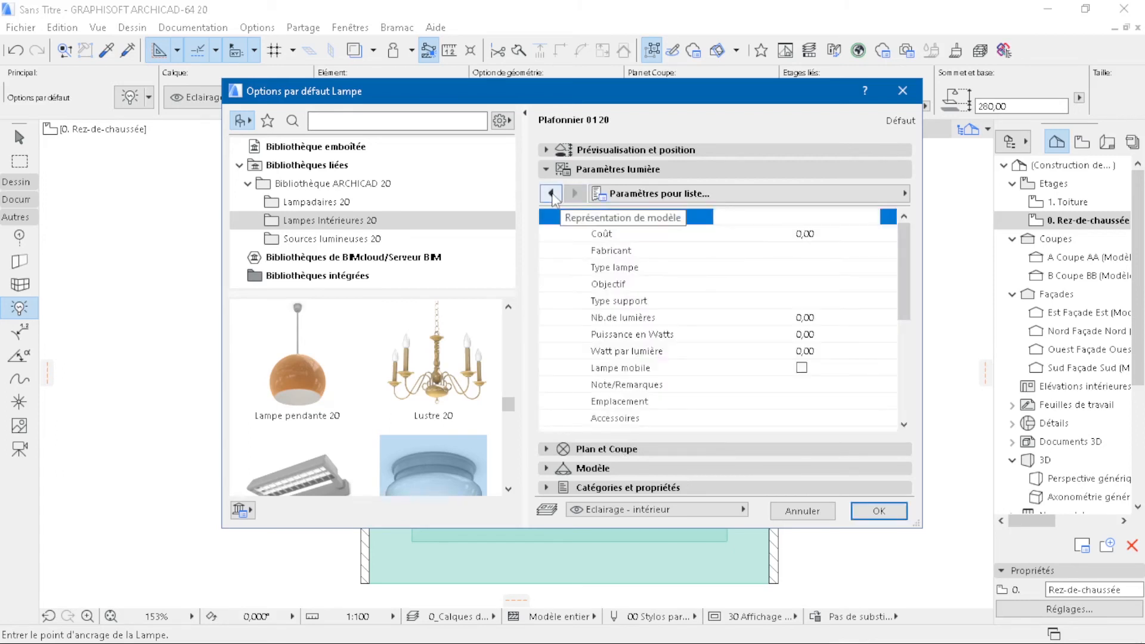
pyautogui.click(551, 193)
pyautogui.click(551, 193)
pyautogui.click(552, 193)
pyautogui.click(551, 192)
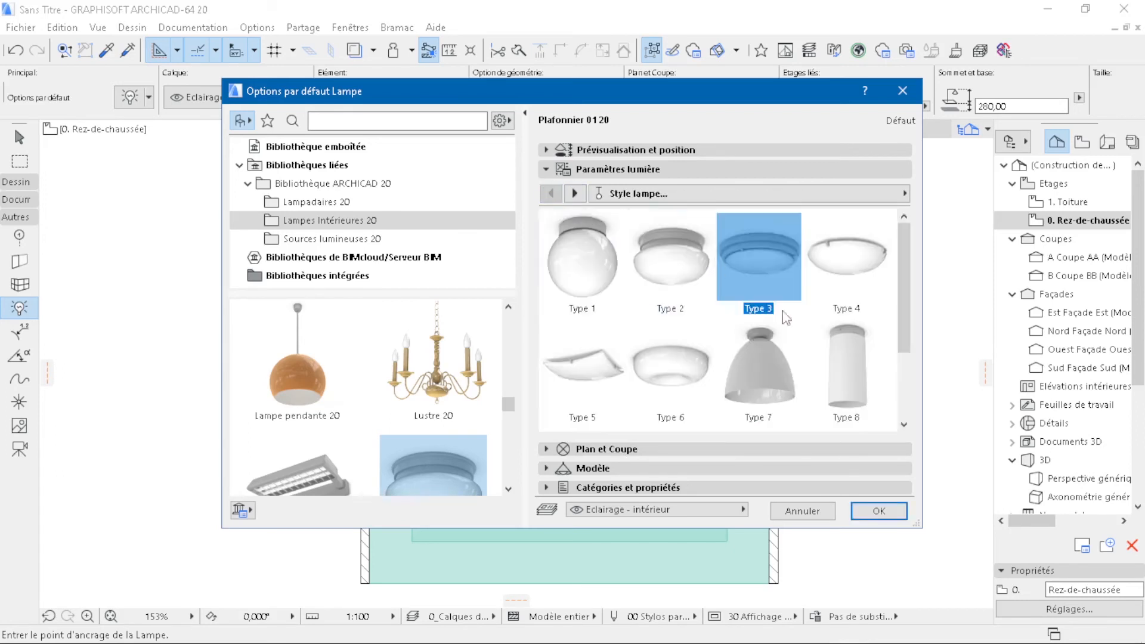
pyautogui.click(878, 511)
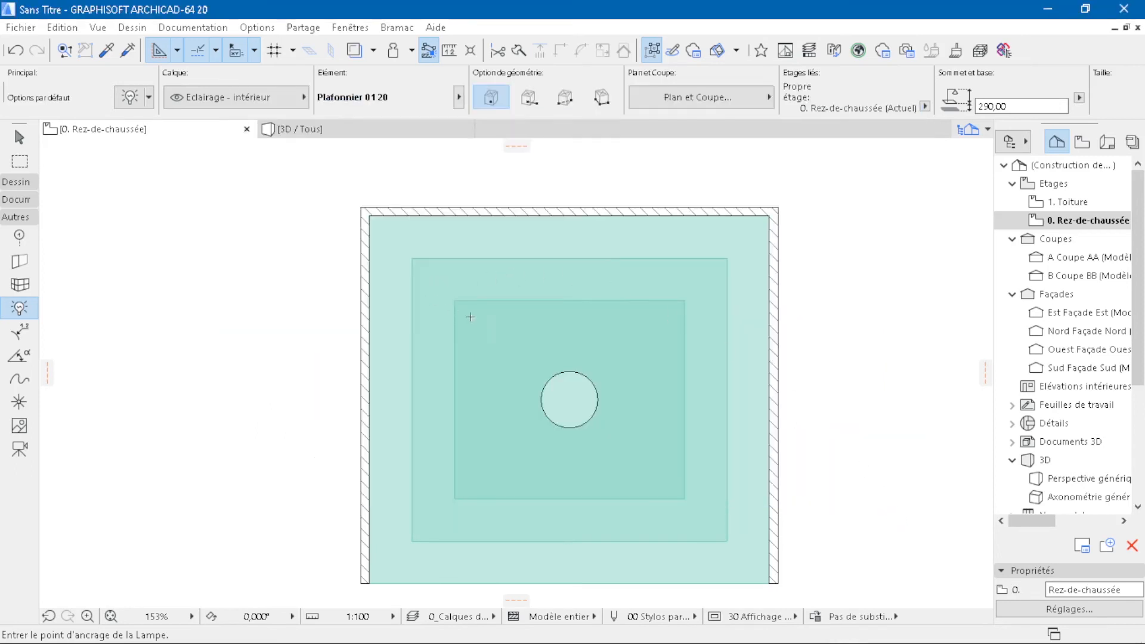
# Place one ceiling light near each of the two upper corners of the middle ceiling slab in plan
pyautogui.scroll(4, 471, 316)
pyautogui.click(396, 290)
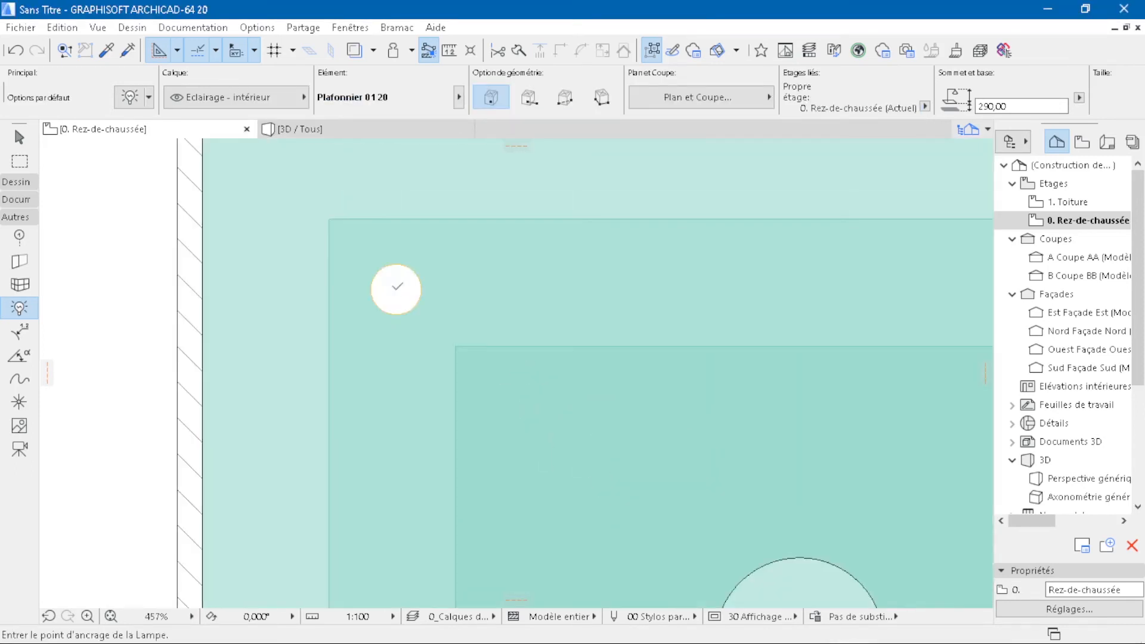
pyautogui.scroll(-3, 289, 316)
pyautogui.scroll(2, 708, 289)
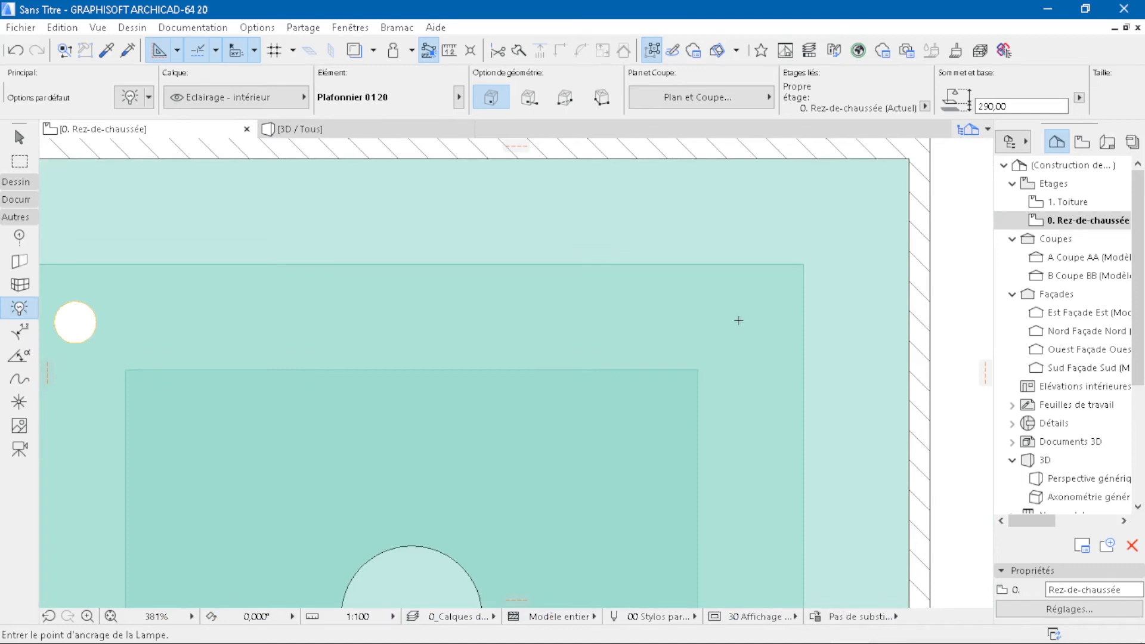
pyautogui.click(738, 320)
pyautogui.scroll(-4, 735, 219)
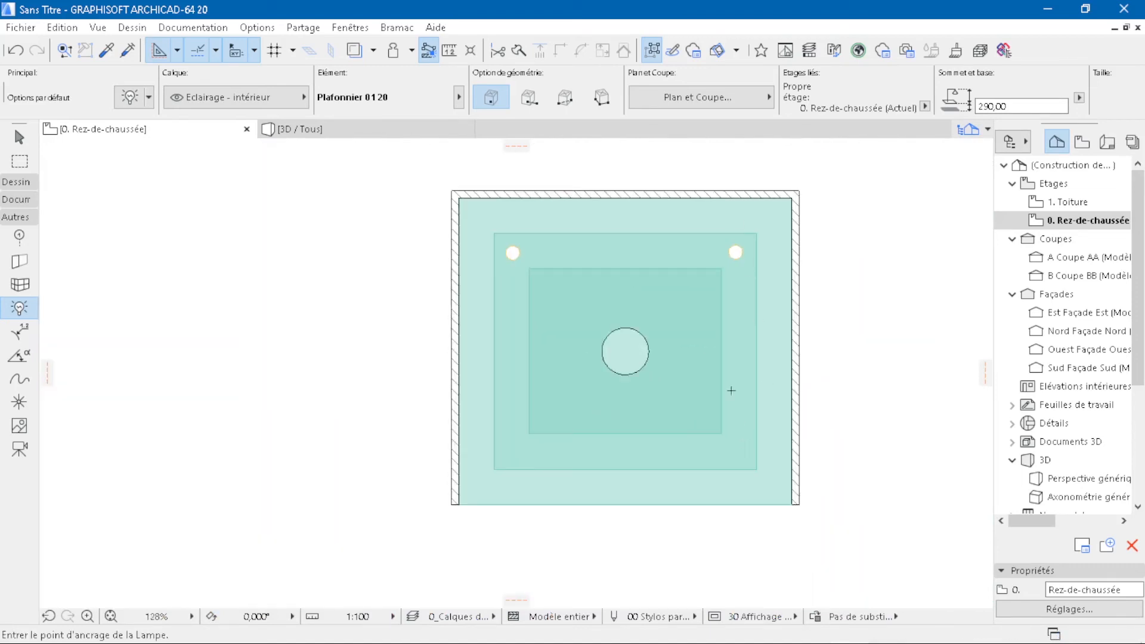
pyautogui.scroll(2, 750, 222)
pyautogui.press('Escape')
# Copy the two ceiling lights straight down by about 423 cm to the lower corners of the middle ceiling slab
pyautogui.click(728, 280)
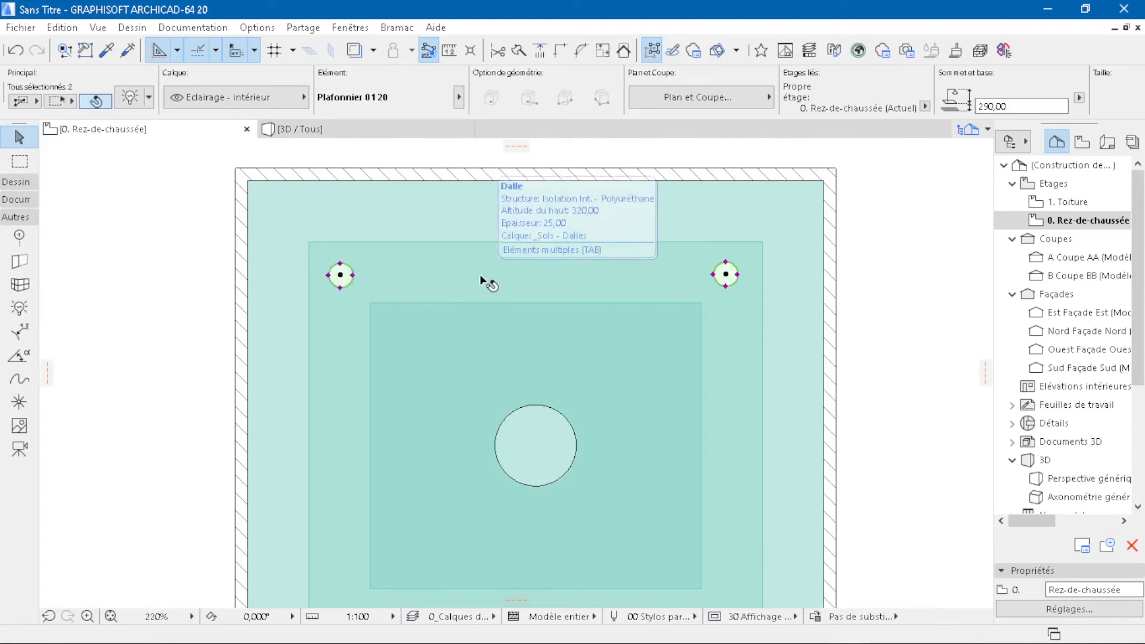
pyautogui.hotkey('ctrl', 'shift', 'd')
pyautogui.click(529, 275)
pyautogui.scroll(-2, 531, 281)
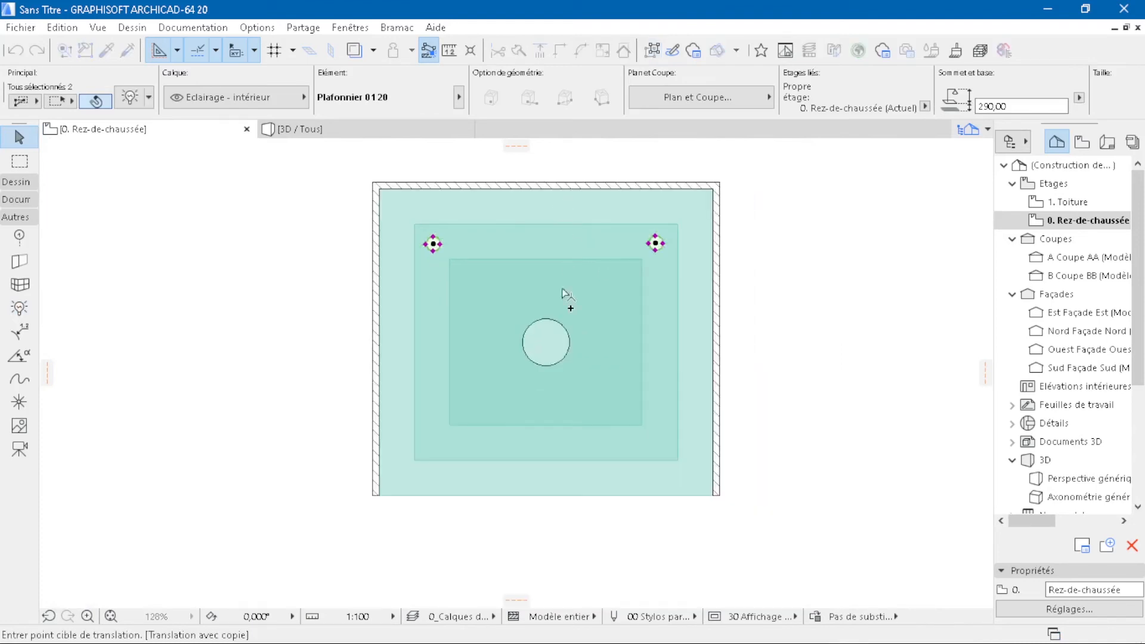
pyautogui.scroll(2, 549, 456)
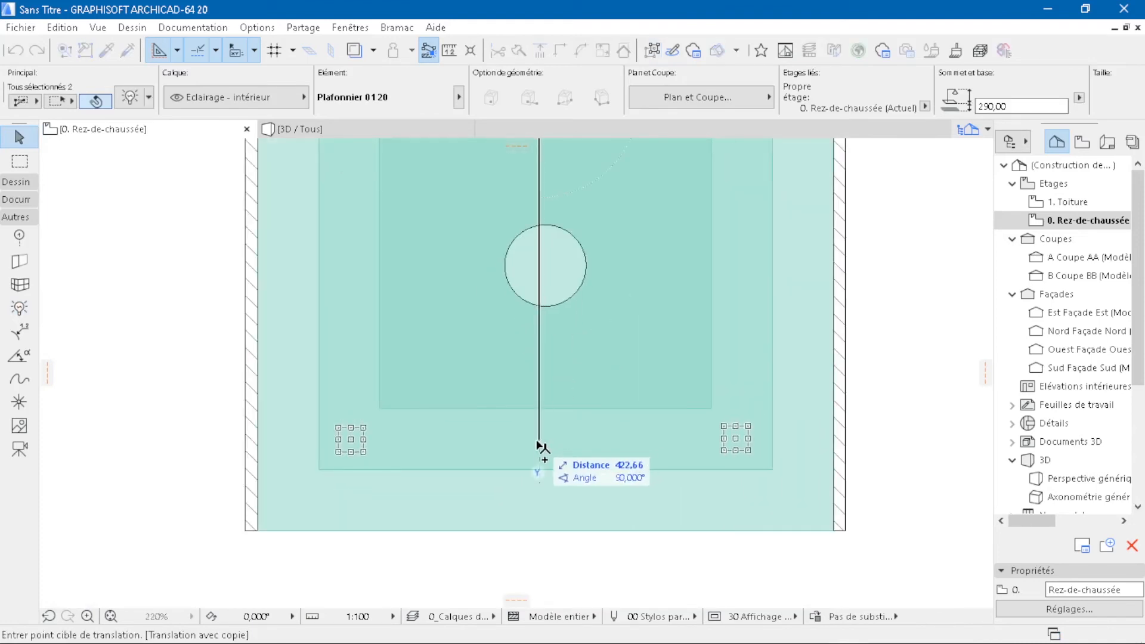
pyautogui.click(540, 447)
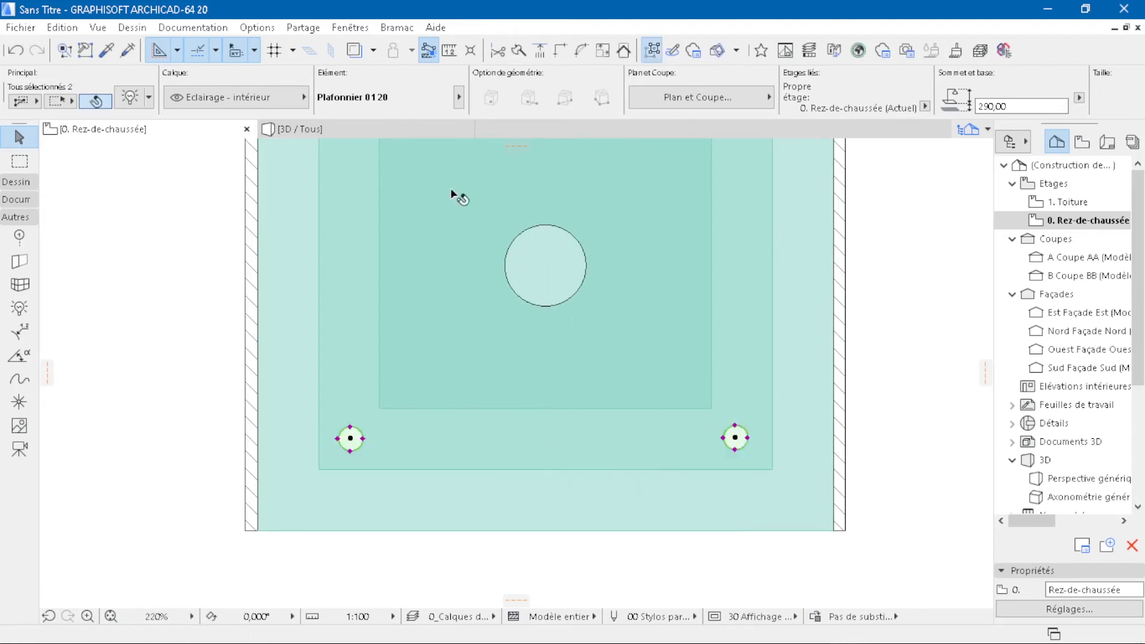
# Examine the four ceiling lights on the stepped ceiling from below in the 3D perspective
pyautogui.click(412, 129)
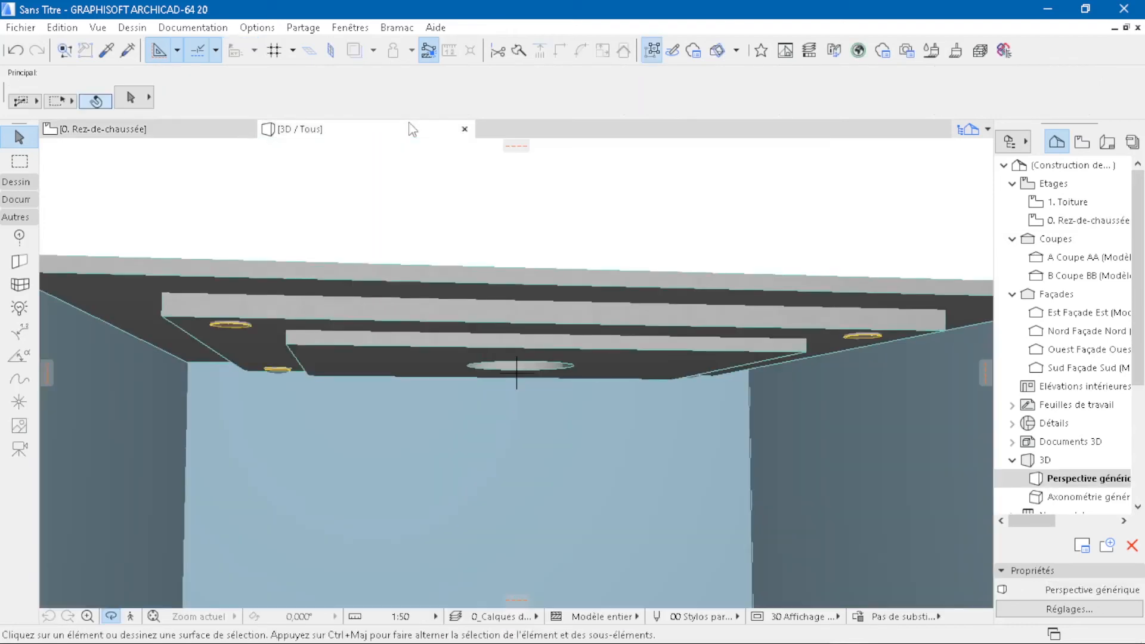
pyautogui.scroll(6, 294, 331)
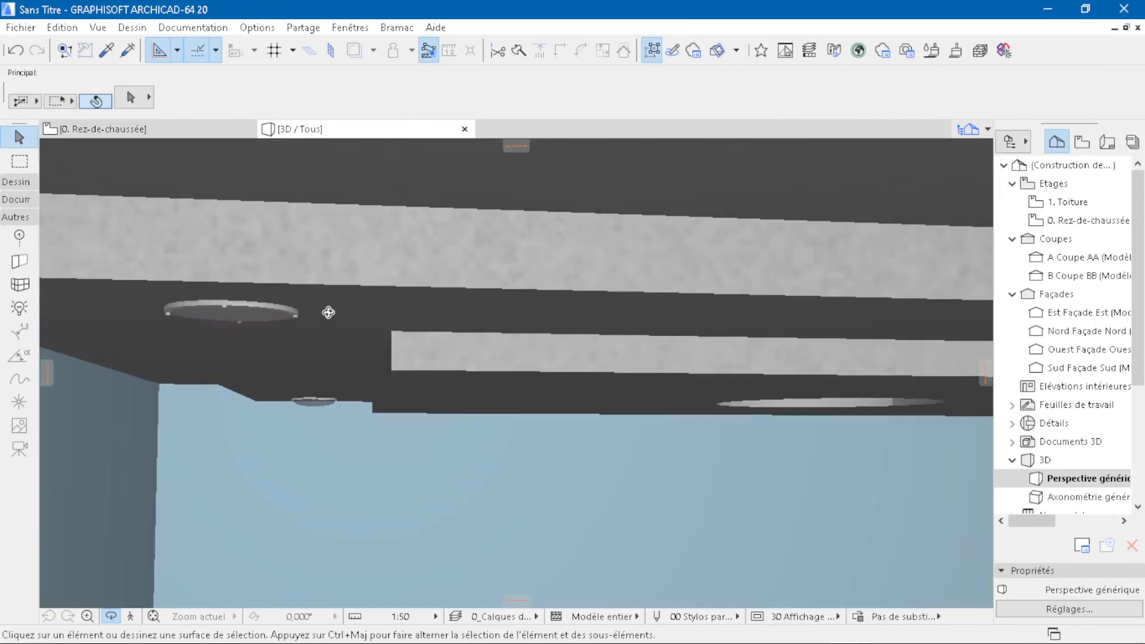
pyautogui.keyDown('shift'); pyautogui.moveTo(382, 311); pyautogui.dragTo(458, 310, button='middle'); pyautogui.keyUp('shift')
pyautogui.scroll(-8, 459, 311)
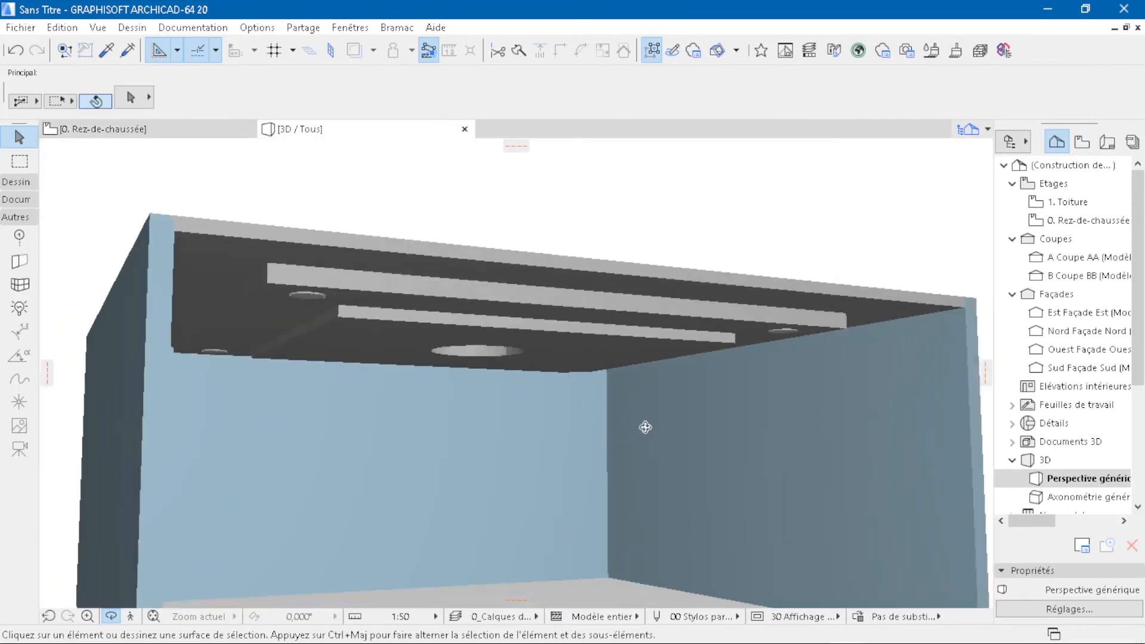
pyautogui.scroll(3, 622, 404)
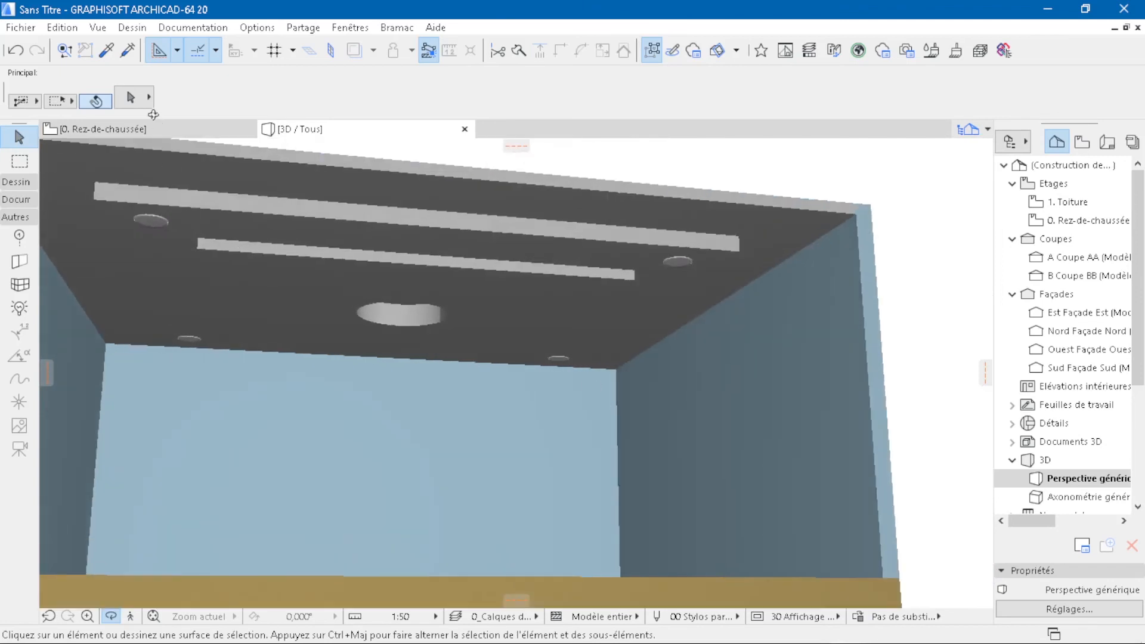
# In the ground-floor plan, choose the Lustre 20 chandelier from the interior lamps library as the default lamp
pyautogui.click(152, 129)
pyautogui.click(160, 353)
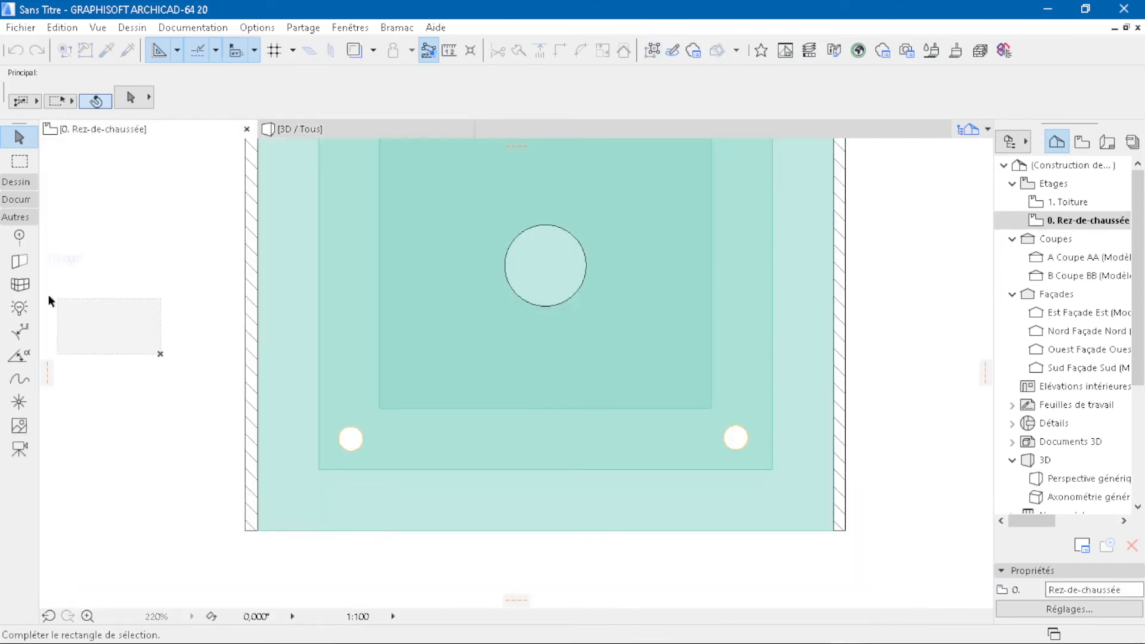
pyautogui.click(19, 308)
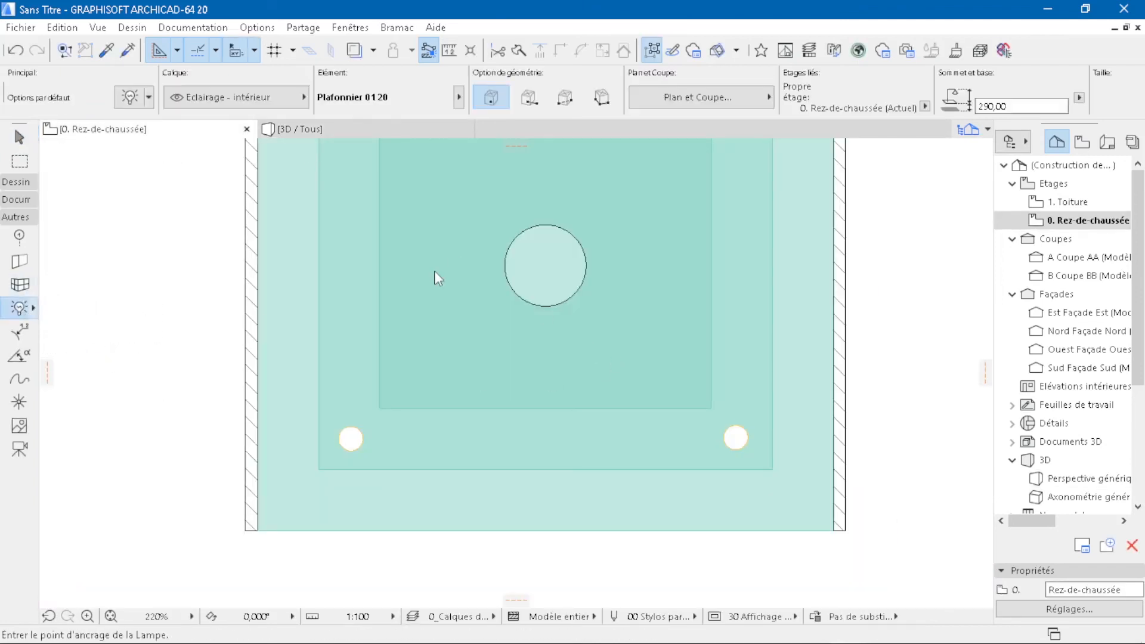
pyautogui.hotkey('ctrl', 't')
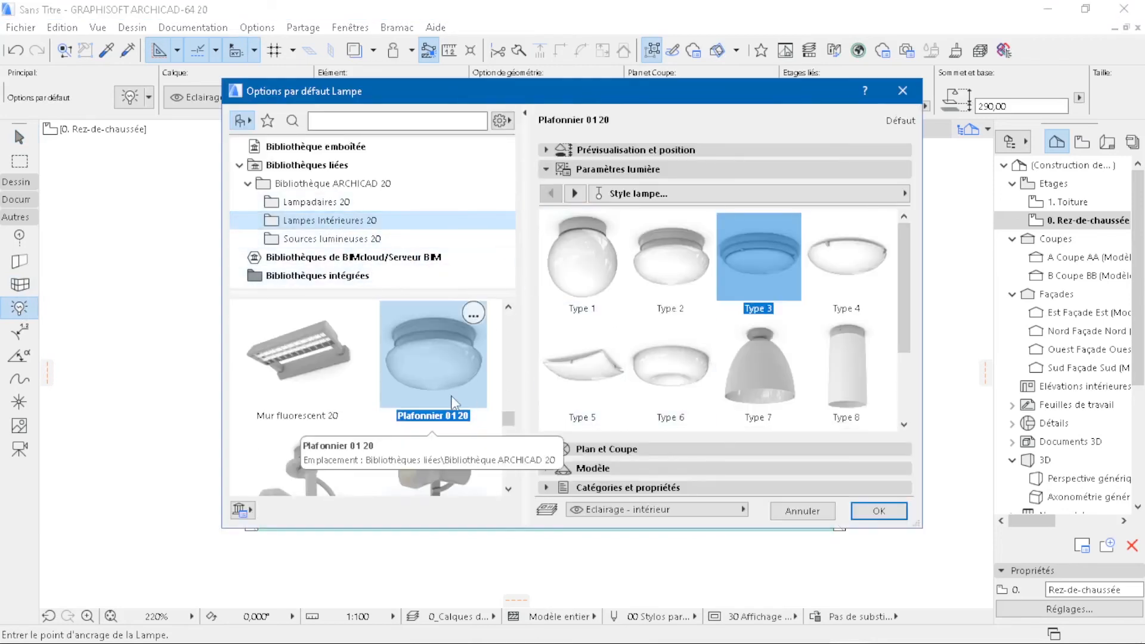
pyautogui.scroll(-3, 418, 417)
pyautogui.scroll(2, 450, 404)
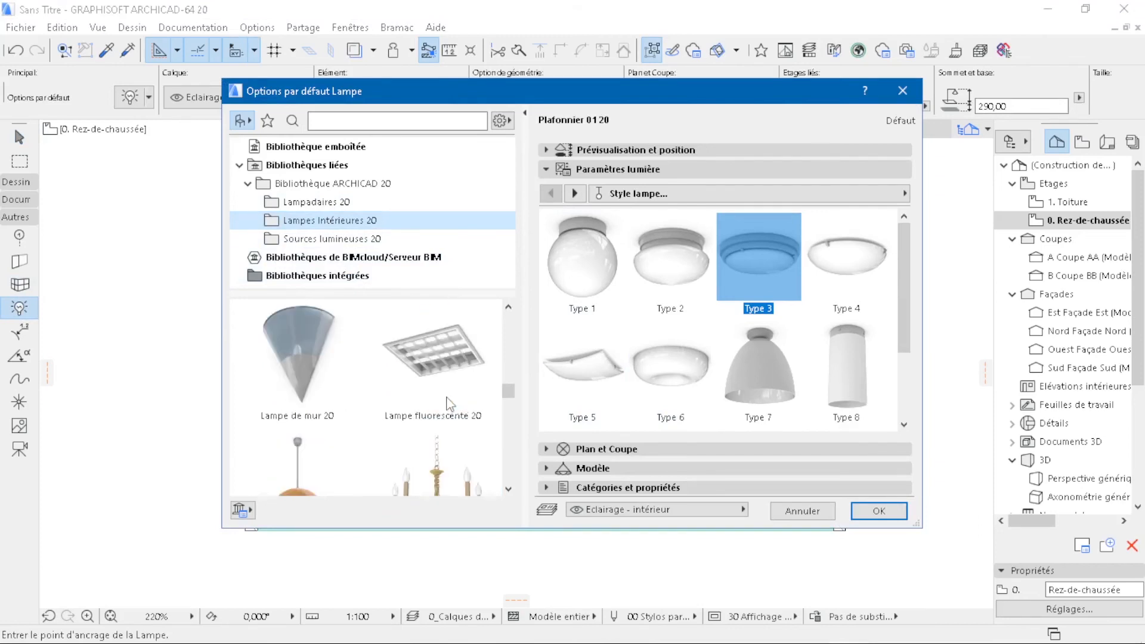
pyautogui.scroll(-2, 450, 405)
pyautogui.click(448, 367)
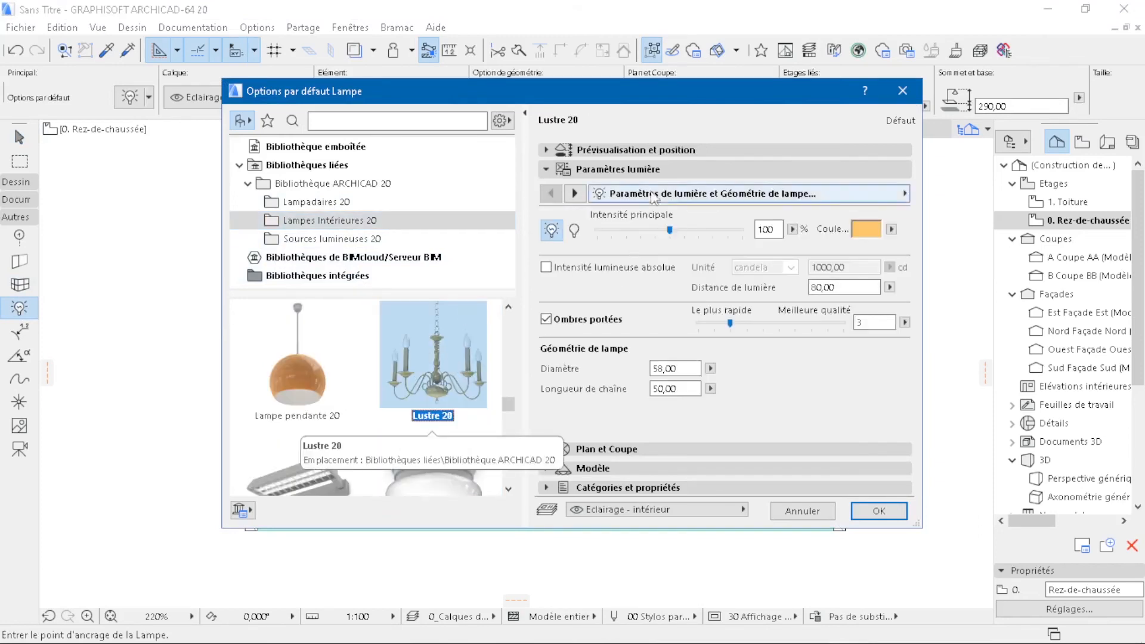
# Set the chandelier's base height to 250 and place it at the centre of the circular ceiling opening
pyautogui.click(632, 152)
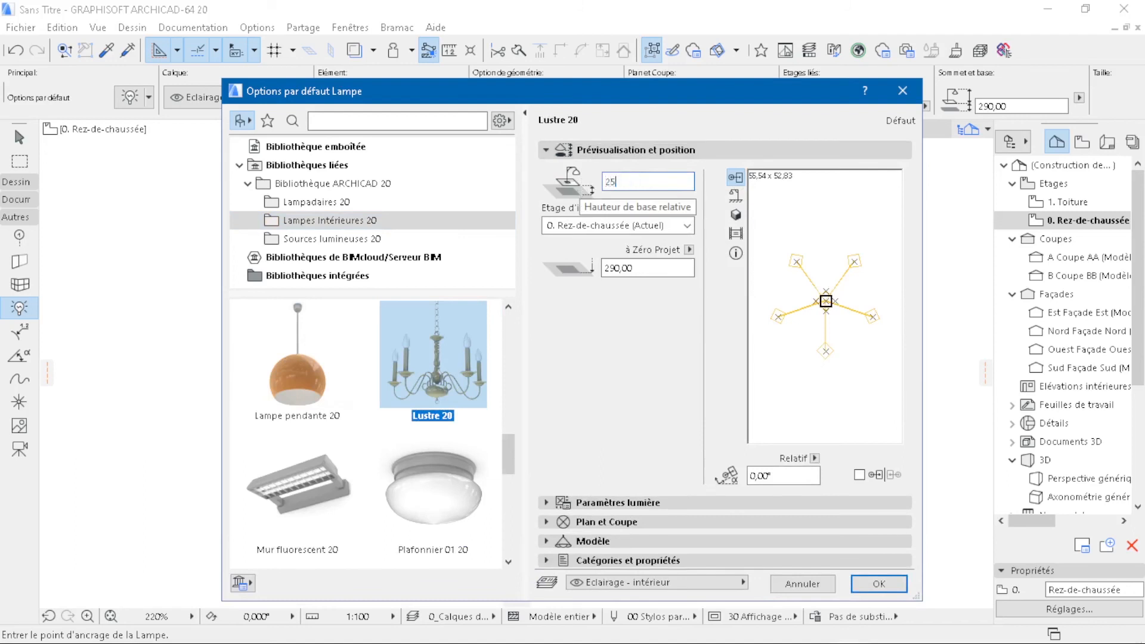
pyautogui.click(878, 583)
pyautogui.scroll(2, 552, 203)
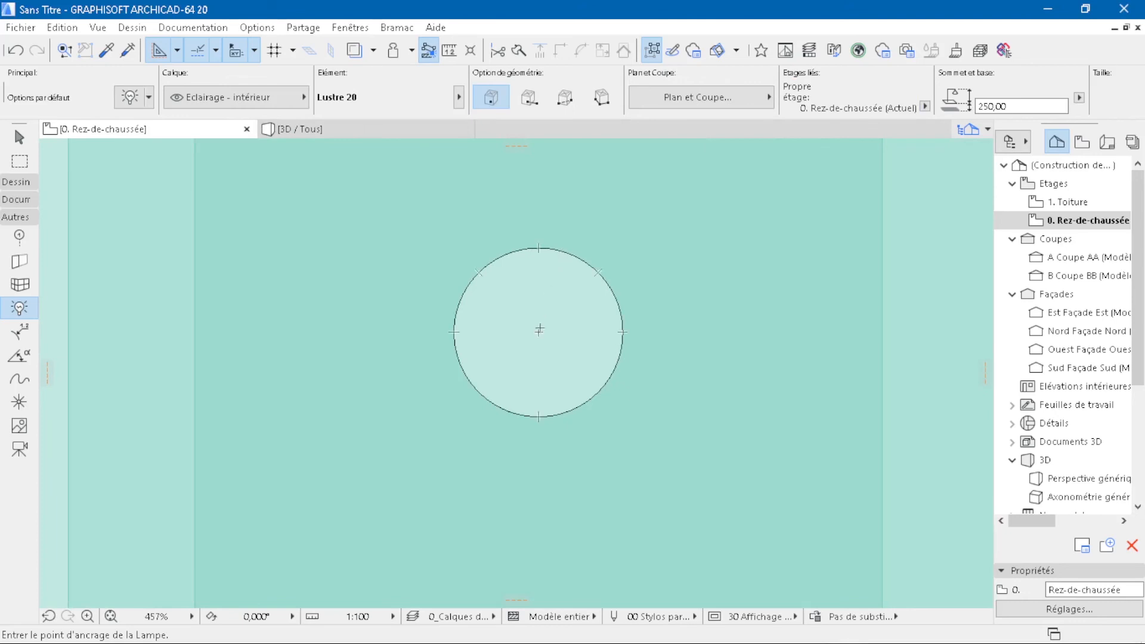
# Examine the chandelier in the circular ceiling opening from below in the 3D perspective
pyautogui.click(390, 127)
pyautogui.scroll(2, 478, 253)
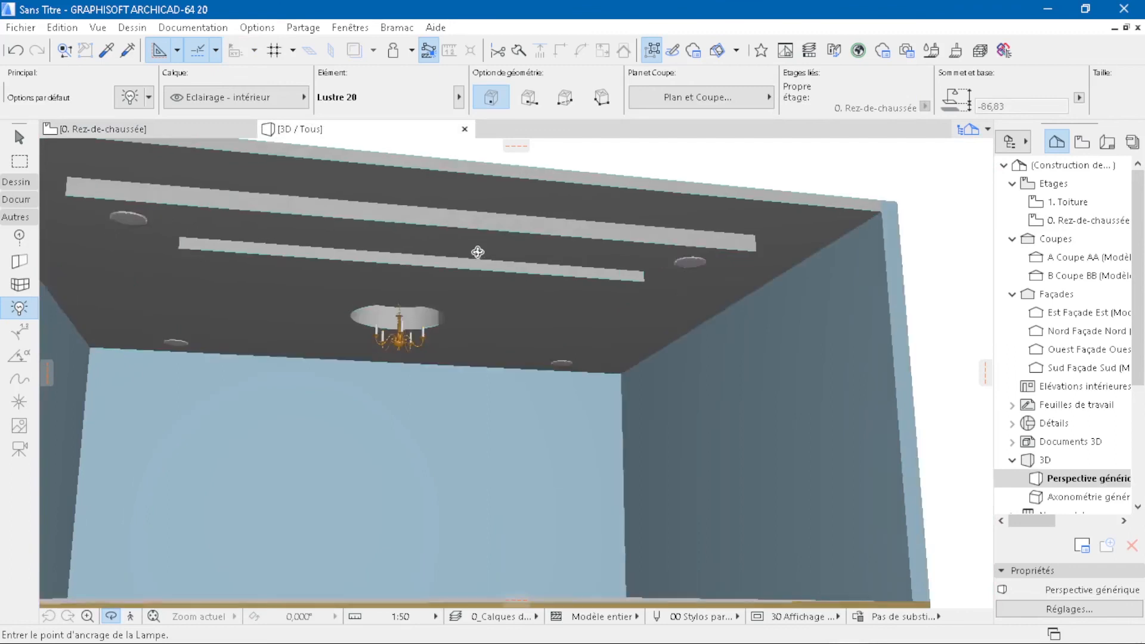
pyautogui.moveTo(627, 291); pyautogui.dragTo(606, 298)
pyautogui.moveTo(507, 376); pyautogui.dragTo(651, 368, button='middle')
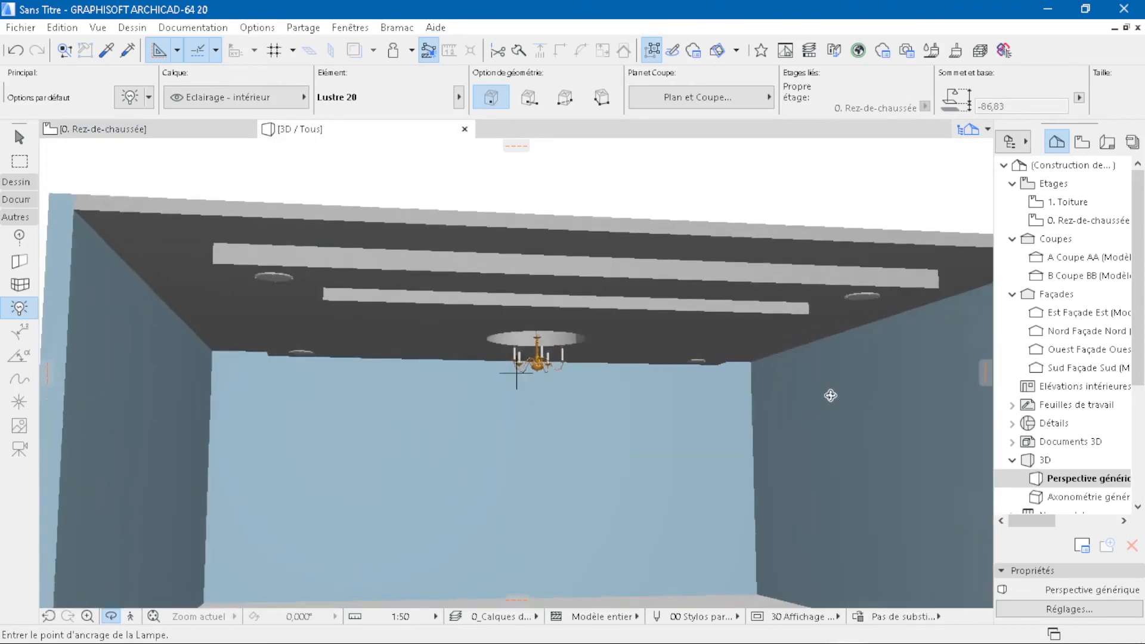
pyautogui.moveTo(830, 395); pyautogui.dragTo(875, 390)
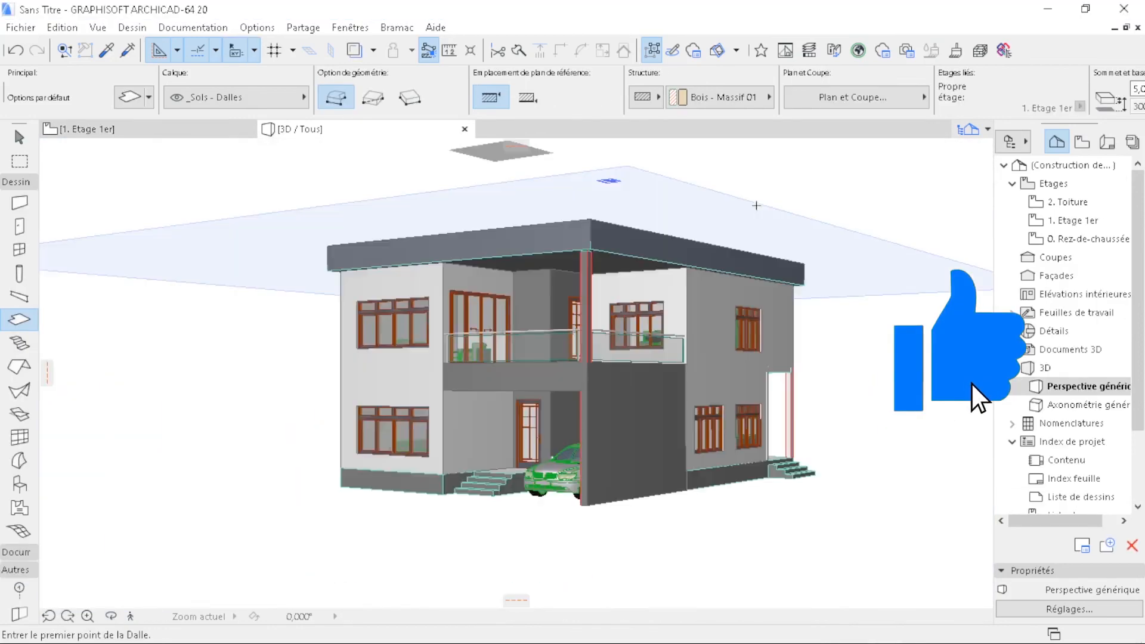
pyautogui.hotkey('ctrl', 'z')
pyautogui.hotkey('ctrl', 'z')
pyautogui.hotkey('ctrl', 'z')
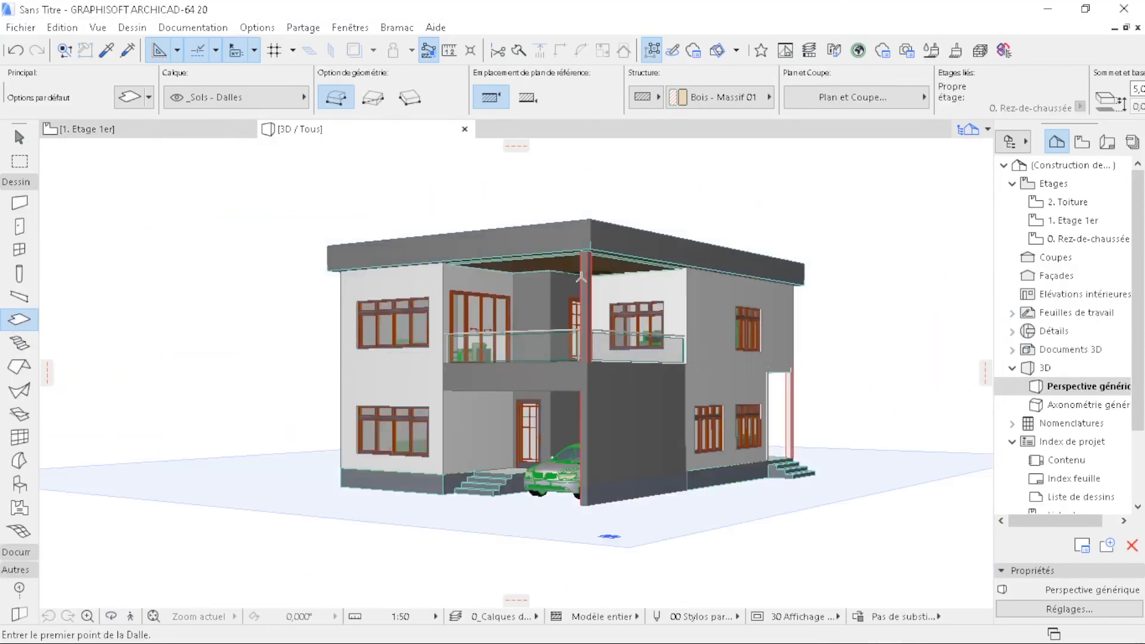
pyautogui.scroll(8, 581, 277)
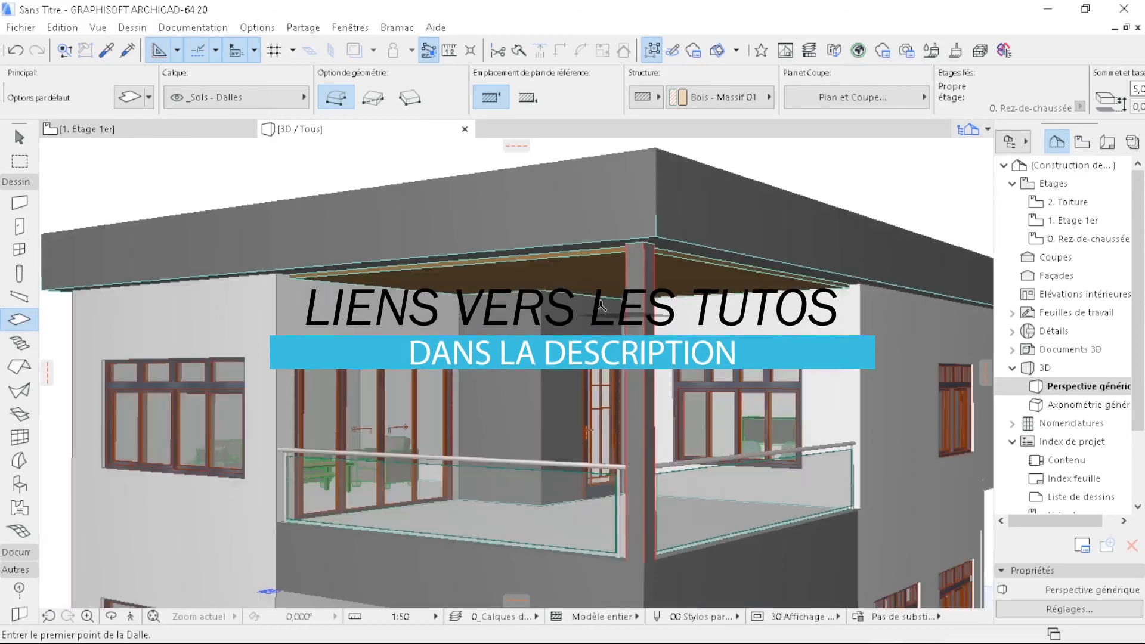
pyautogui.scroll(-6, 524, 392)
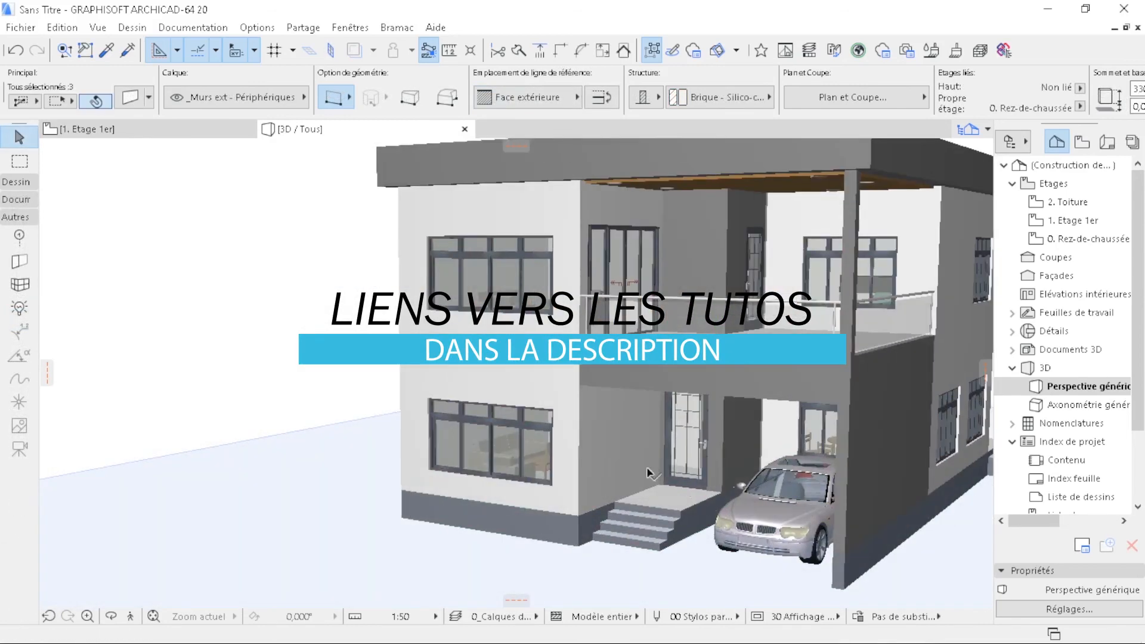
pyautogui.hotkey('ctrl', 'a')
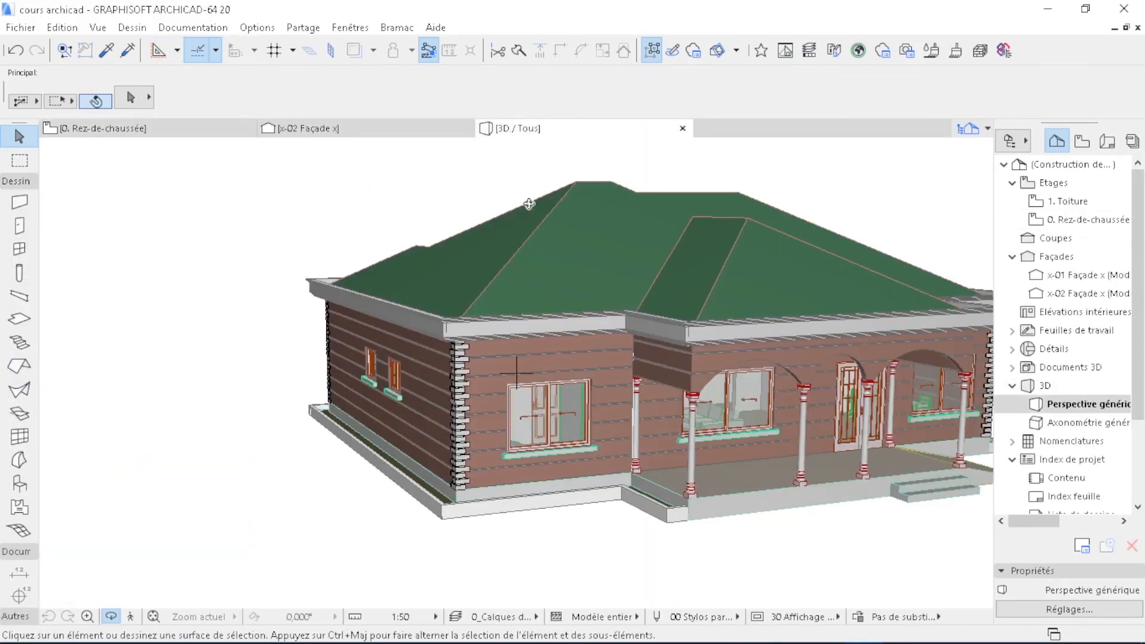
pyautogui.scroll(5, 691, 308)
pyautogui.scroll(6, 692, 309)
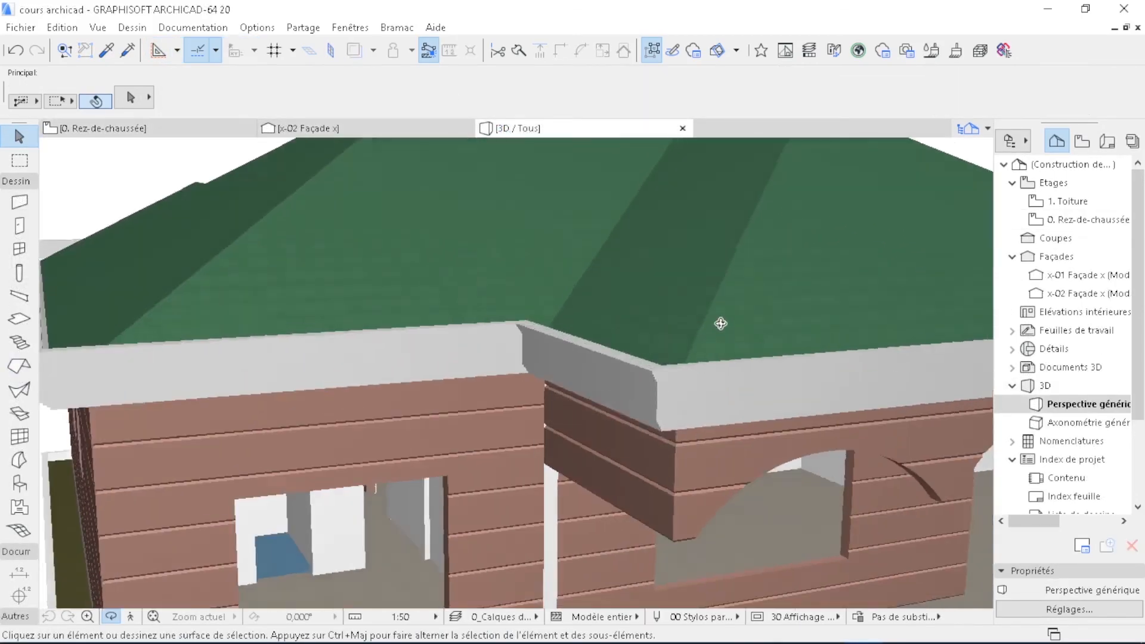
pyautogui.scroll(-3, 509, 371)
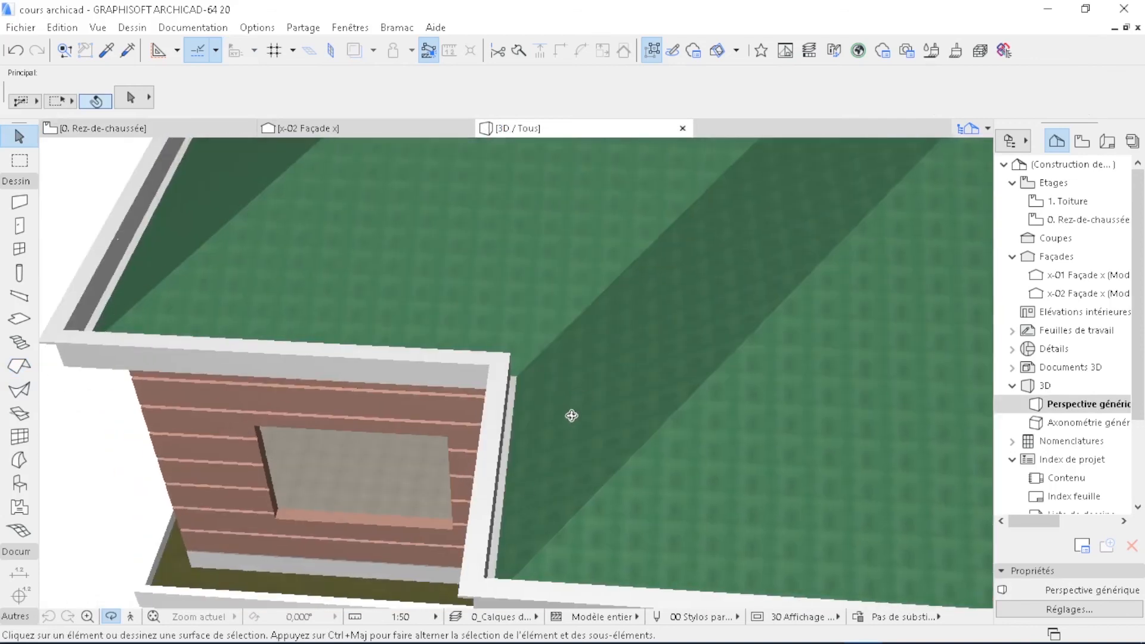
pyautogui.scroll(3, 570, 414)
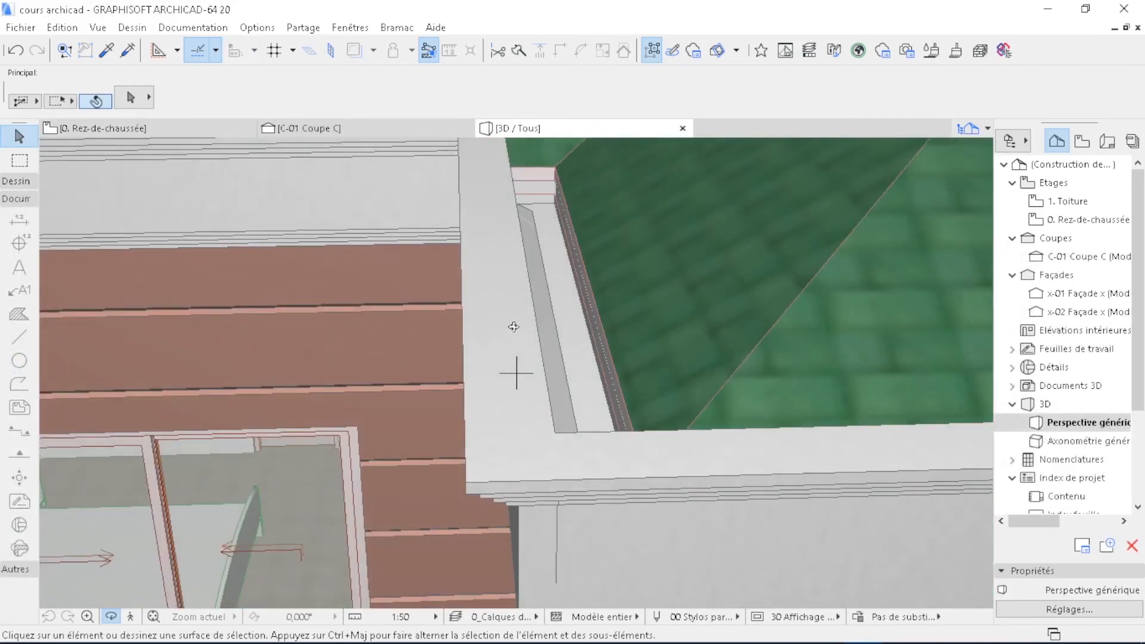
pyautogui.scroll(-10, 514, 327)
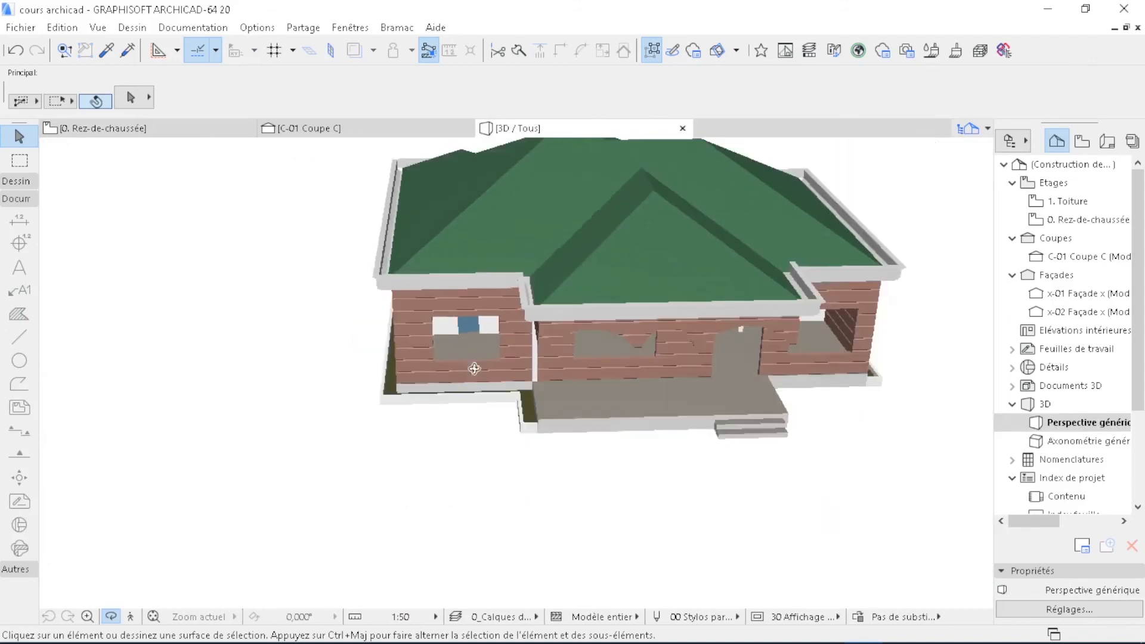
pyautogui.moveTo(474, 368); pyautogui.dragTo(683, 327)
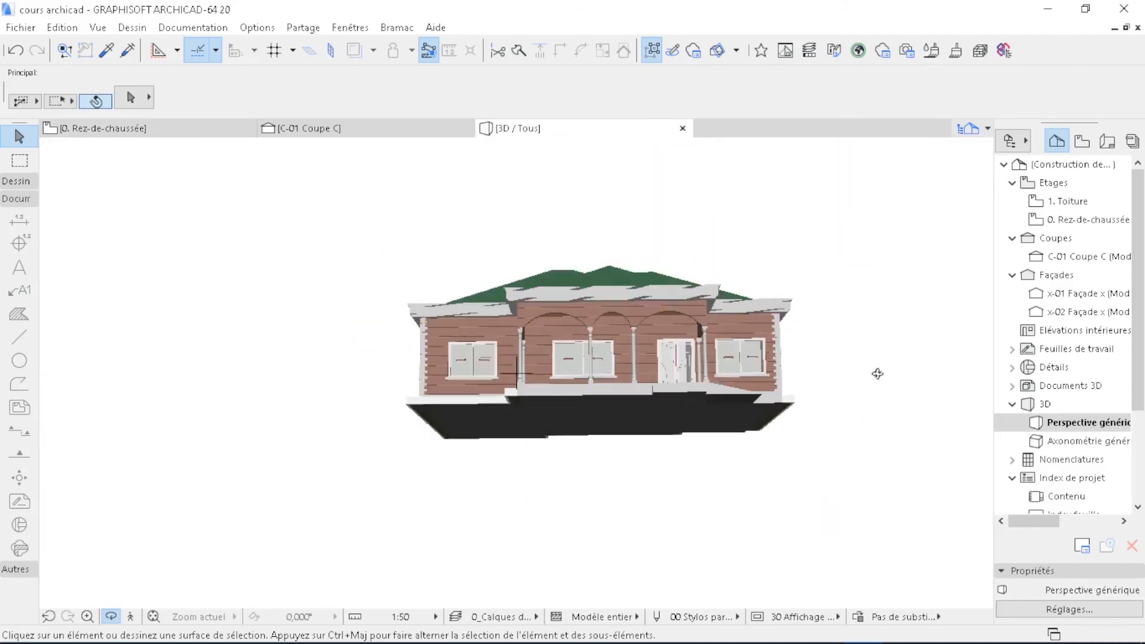